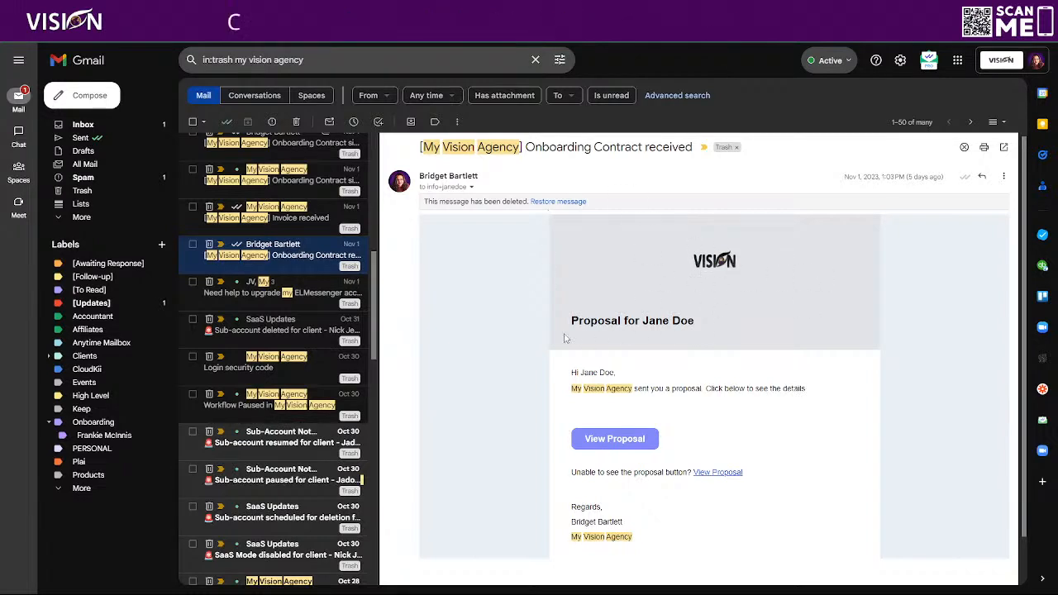
Review the sample proposal email in Gmail, then move to HighLevel's Payments Invoices page.
{"action": "scroll", "coordinate": [815, 347], "scroll_direction": "down", "scroll_amount": 1}
{"action": "scroll", "coordinate": [815, 347], "scroll_direction": "down", "scroll_amount": 2}
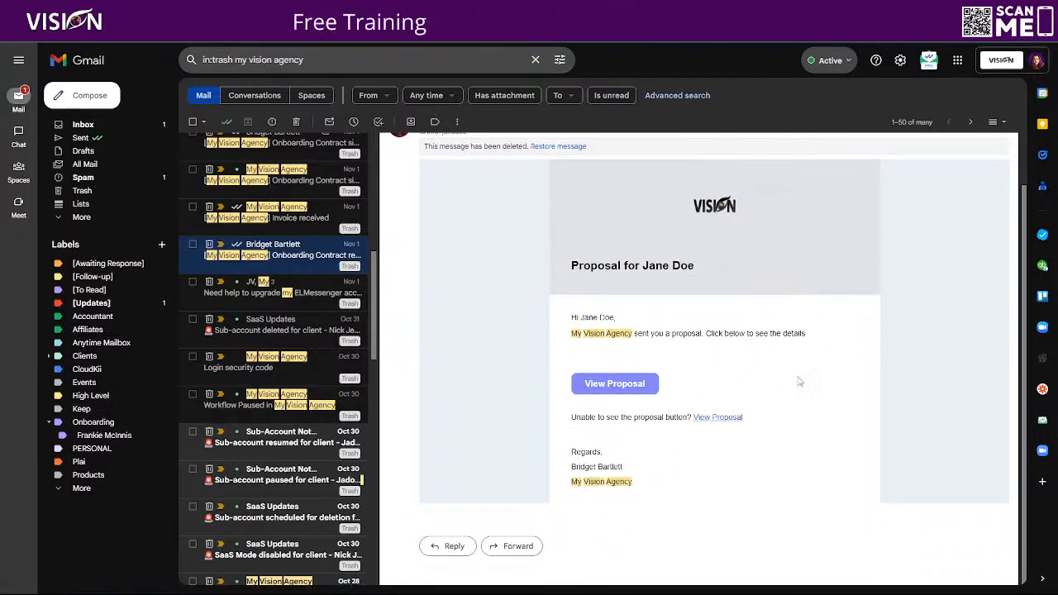
{"action": "scroll", "coordinate": [791, 376], "scroll_direction": "up", "scroll_amount": 1}
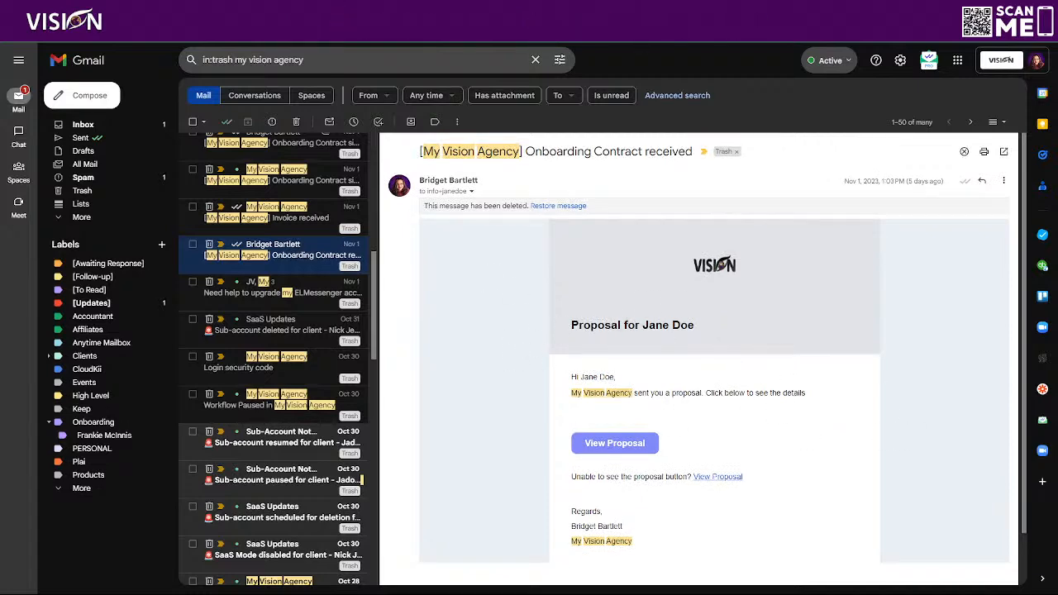
{"action": "left_click", "coordinate": [169, 9]}
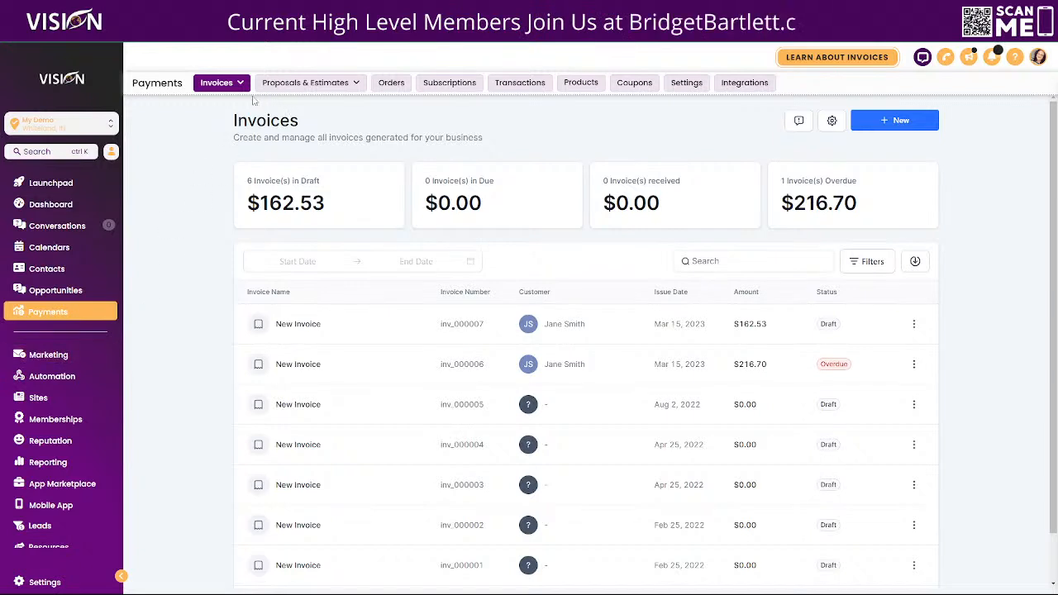
Return from HighLevel's Invoices page to the proposal email in Gmail.
{"action": "mouse_move", "coordinate": [302, 83]}
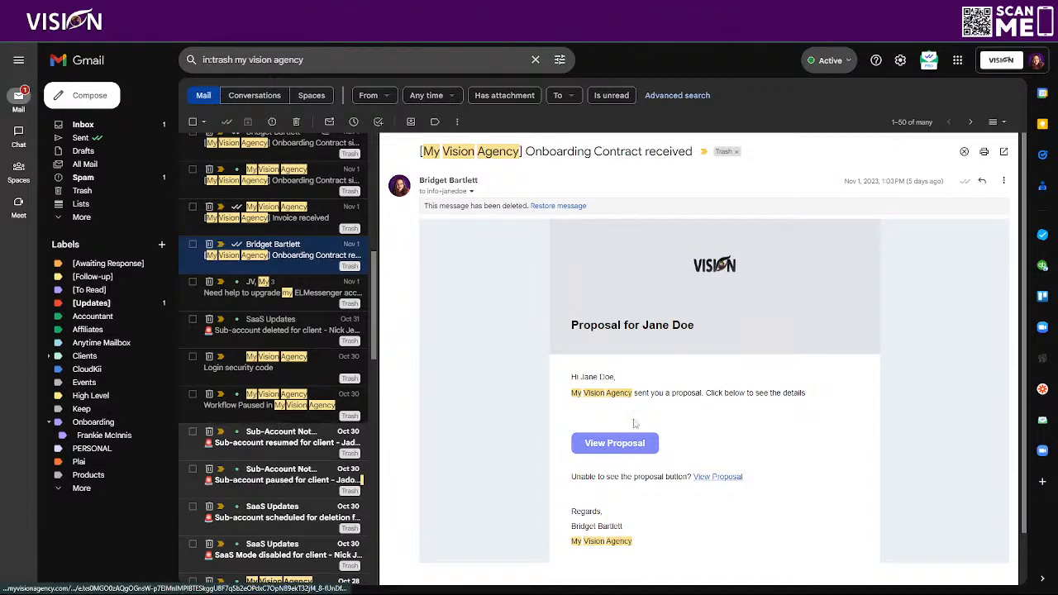
Inspect the email's proposal button and its 'Unable to see the proposal button?' fallback line.
{"action": "scroll", "coordinate": [785, 401], "scroll_direction": "down", "scroll_amount": 1}
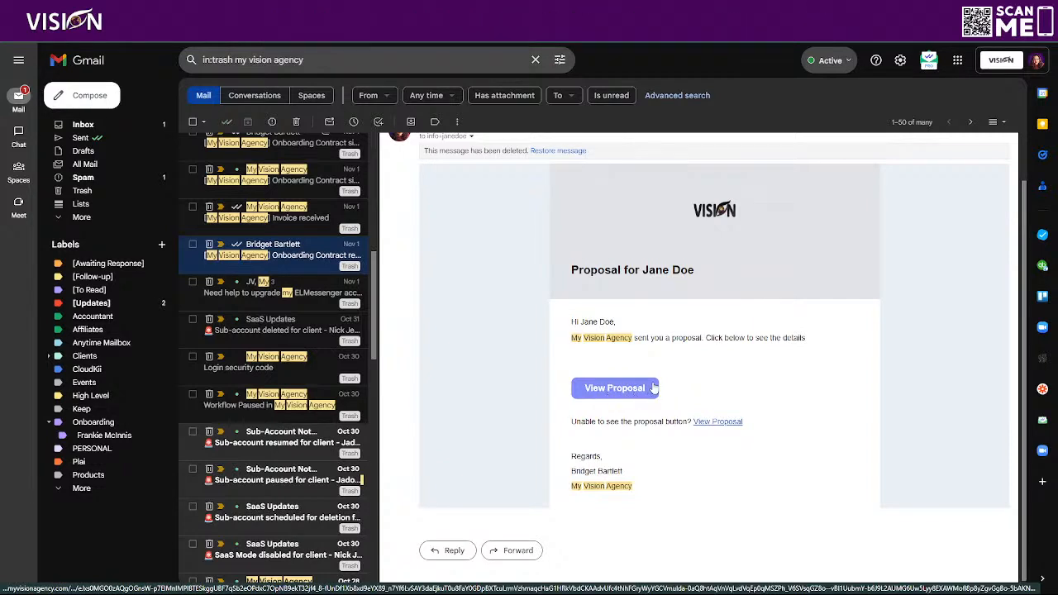
{"action": "left_click_drag", "start_coordinate": [572, 425], "coordinate": [670, 423]}
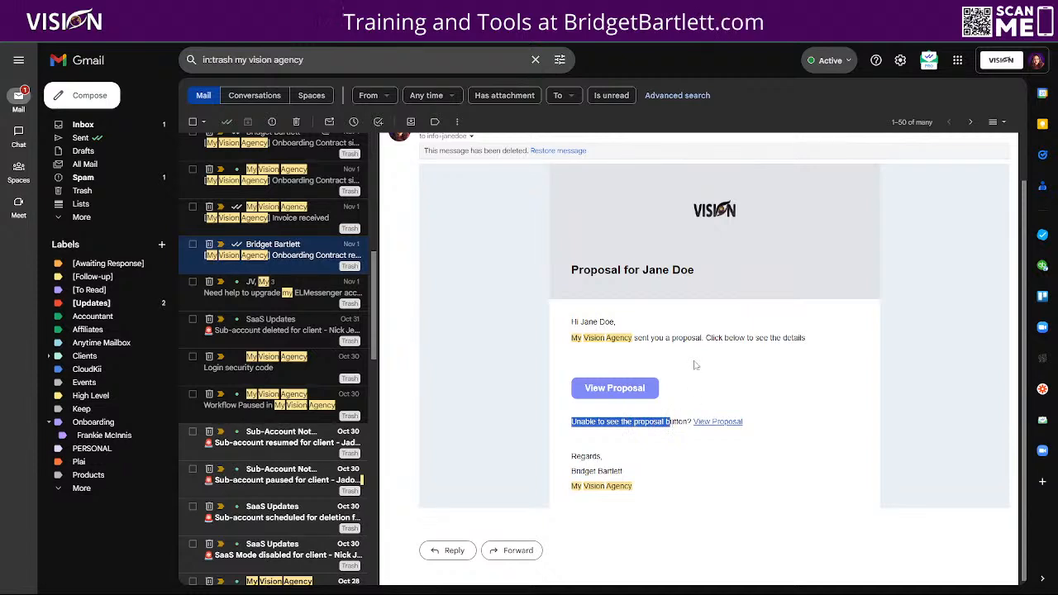
{"action": "left_click", "coordinate": [526, 304]}
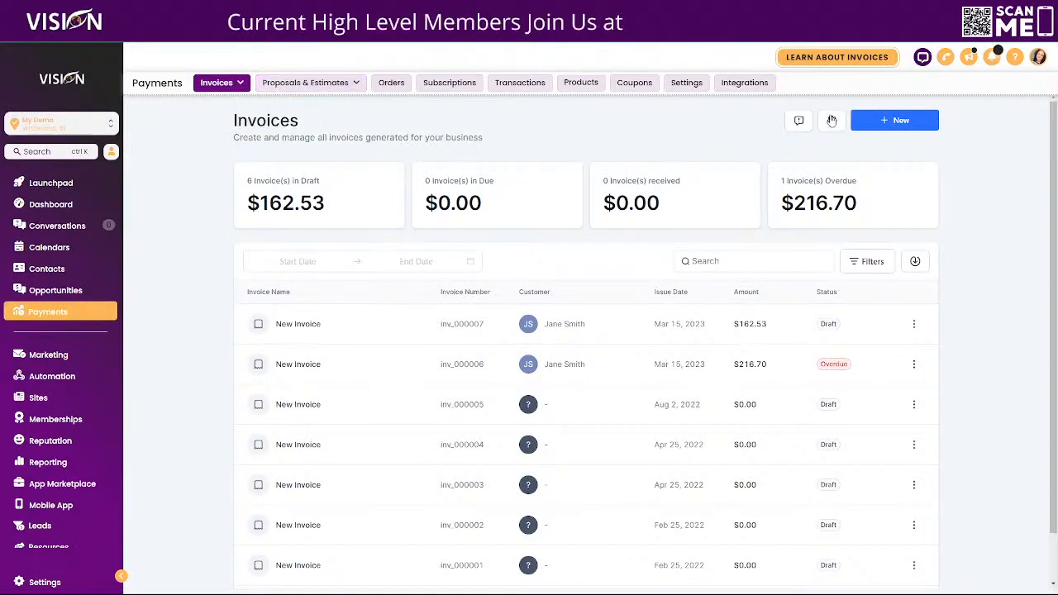
Open the invoice settings to the Business Information form.
{"action": "mouse_move", "coordinate": [217, 83]}
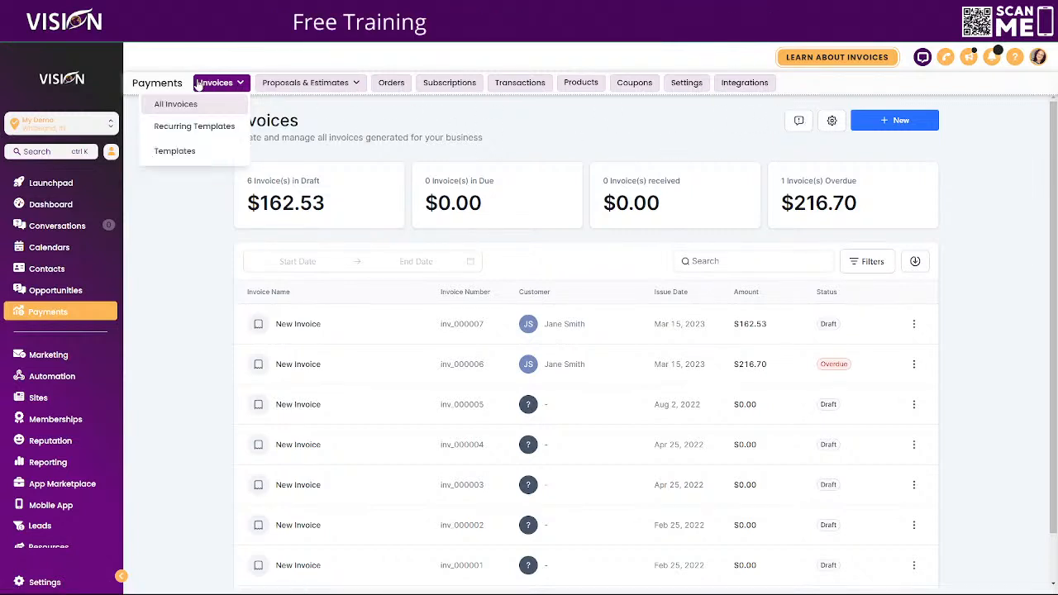
{"action": "left_click", "coordinate": [834, 121]}
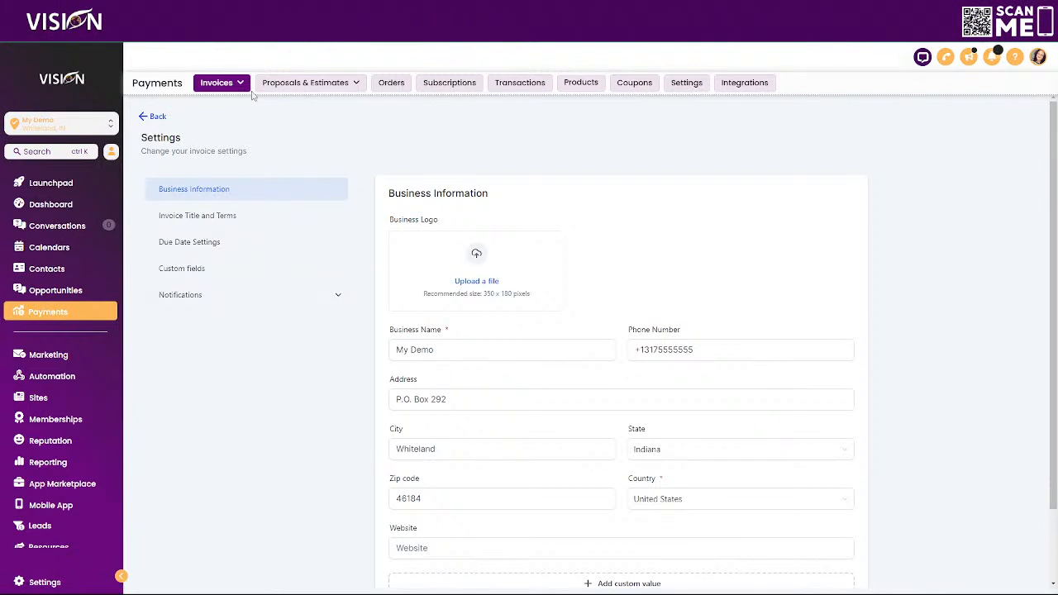
Show Customer Notifications and check Invoice received email and SMS template options, leaving both Default.
{"action": "left_click", "coordinate": [340, 295]}
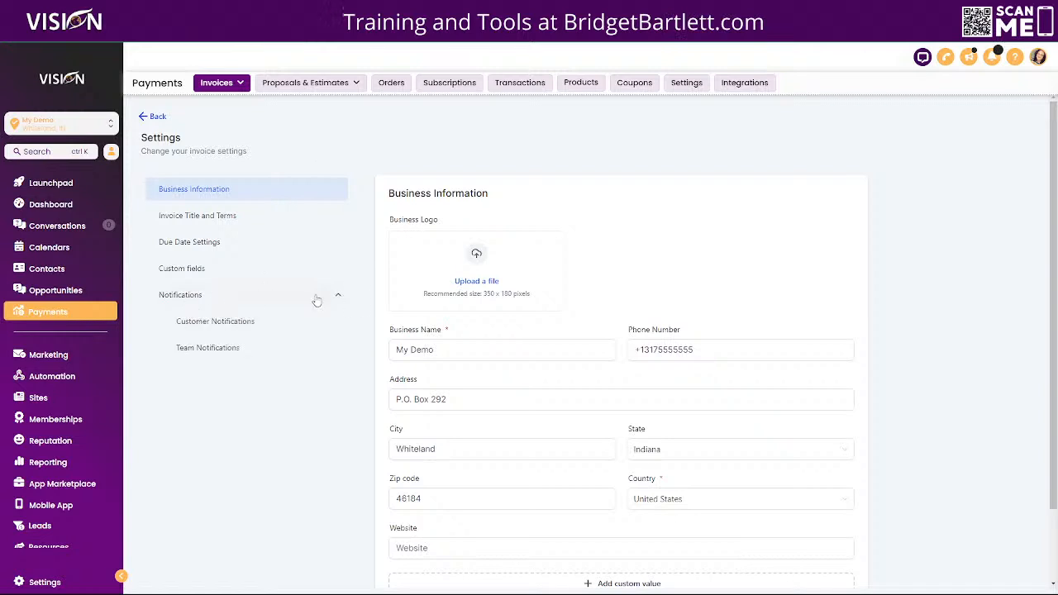
{"action": "scroll", "coordinate": [253, 265], "scroll_direction": "down", "scroll_amount": 1}
{"action": "left_click", "coordinate": [241, 270]}
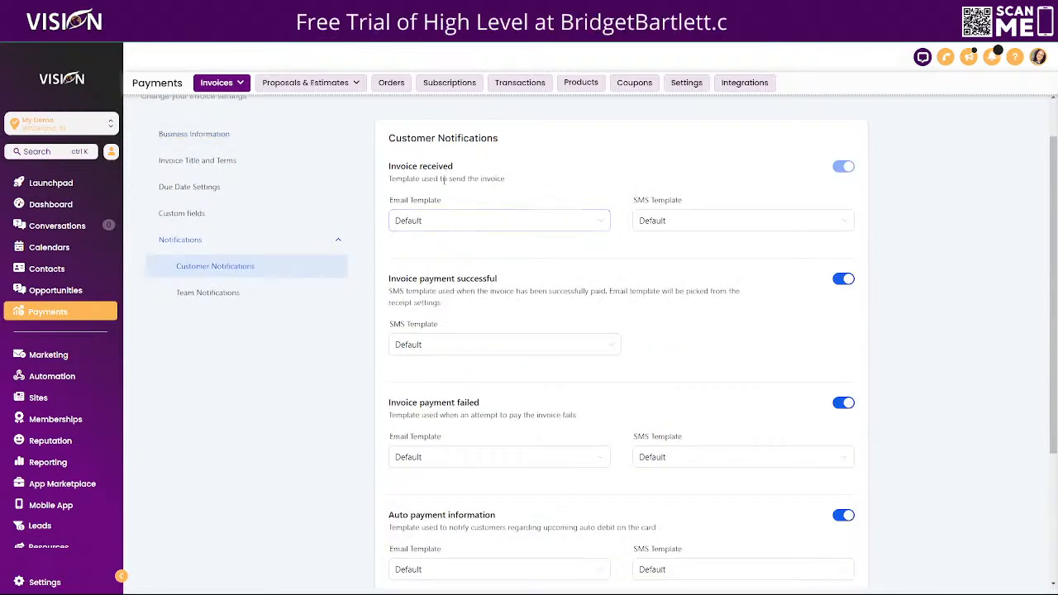
{"action": "scroll", "coordinate": [685, 446], "scroll_direction": "down", "scroll_amount": 3}
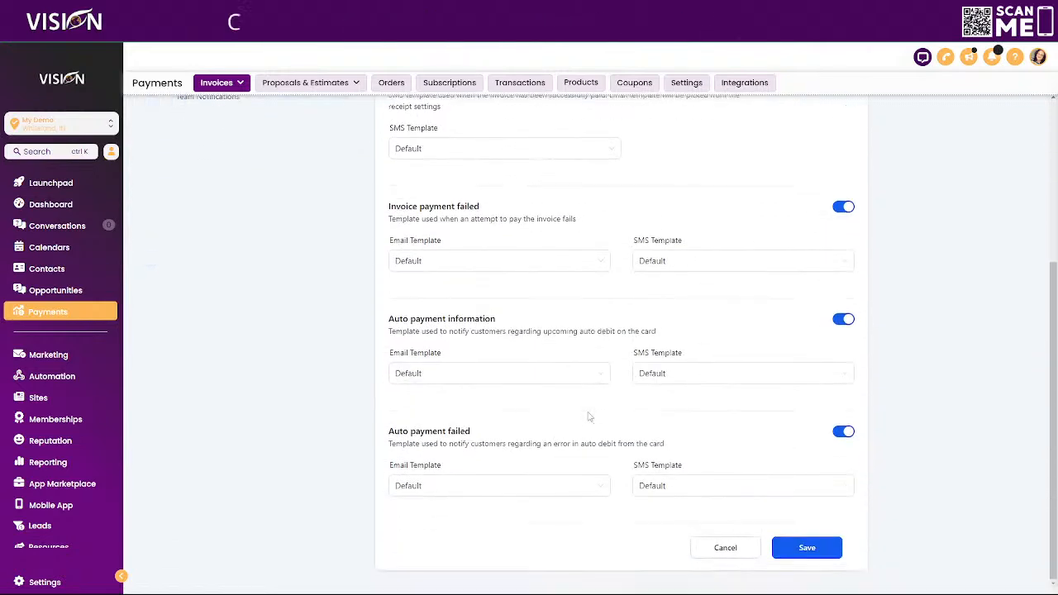
{"action": "scroll", "coordinate": [574, 416], "scroll_direction": "up", "scroll_amount": 3}
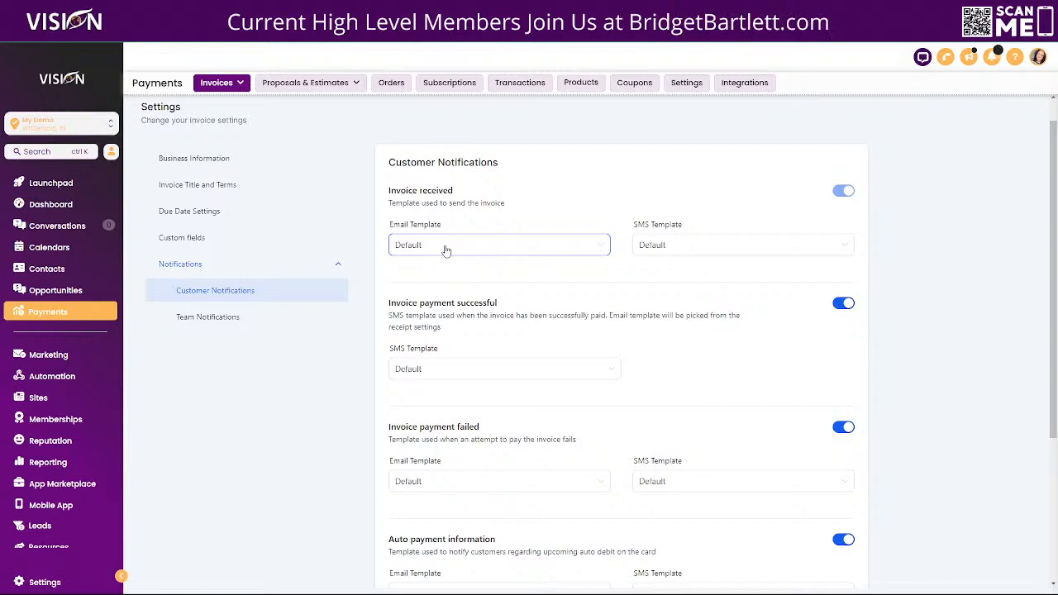
{"action": "left_click", "coordinate": [444, 246]}
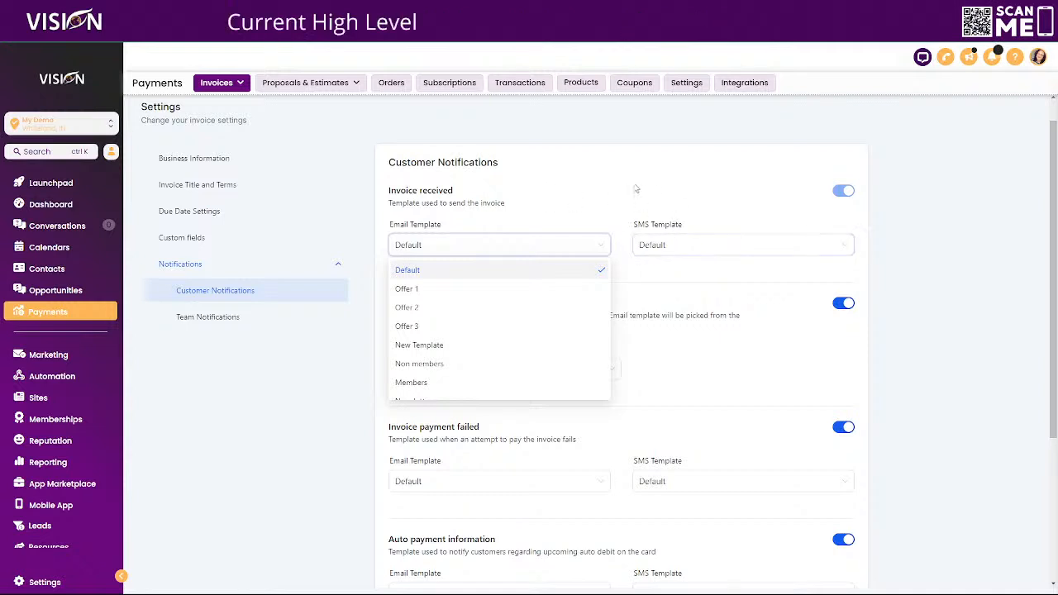
{"action": "left_click", "coordinate": [662, 246]}
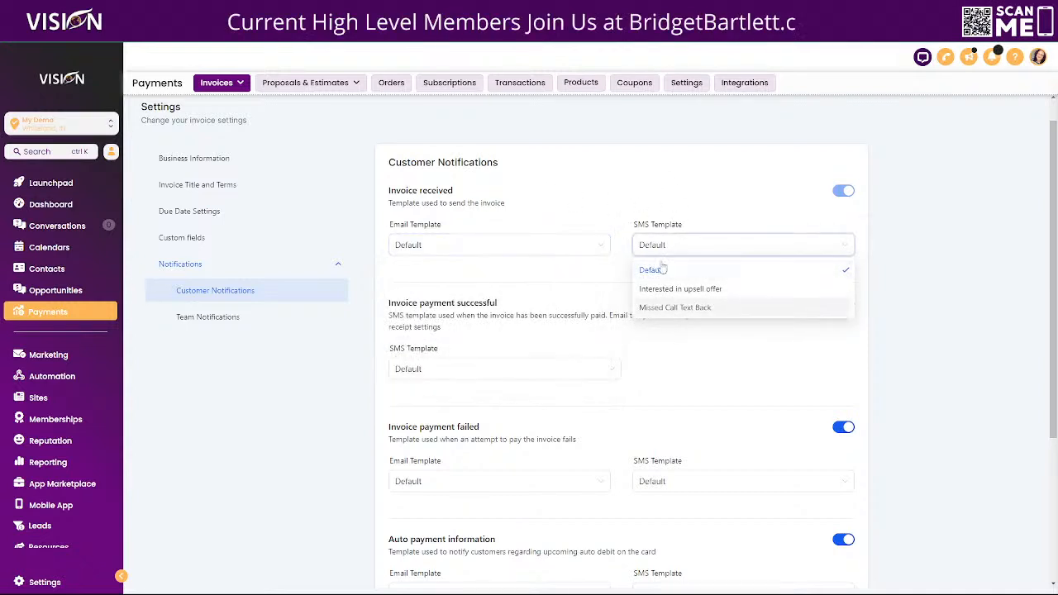
{"action": "left_click", "coordinate": [645, 187]}
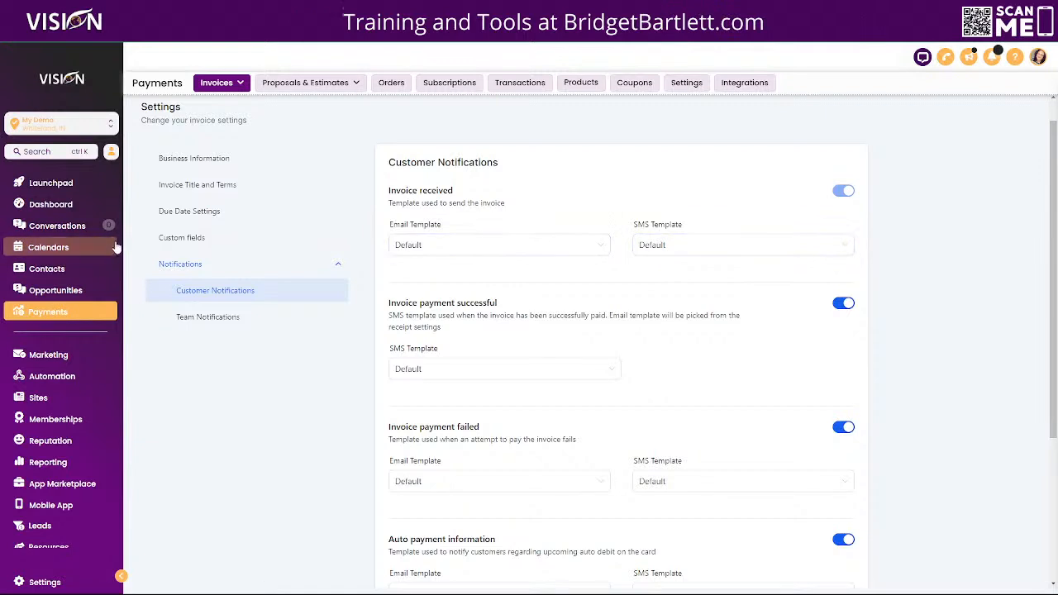
Start a new text template in Conversations' message templates and name it Invoice SMS.
{"action": "left_click", "coordinate": [77, 227]}
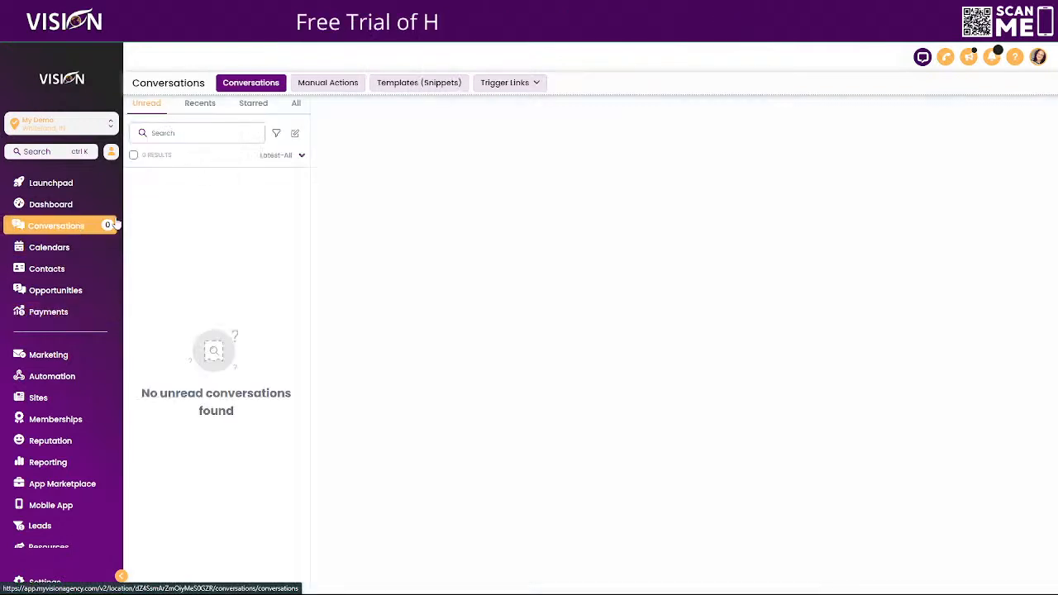
{"action": "left_click", "coordinate": [418, 85]}
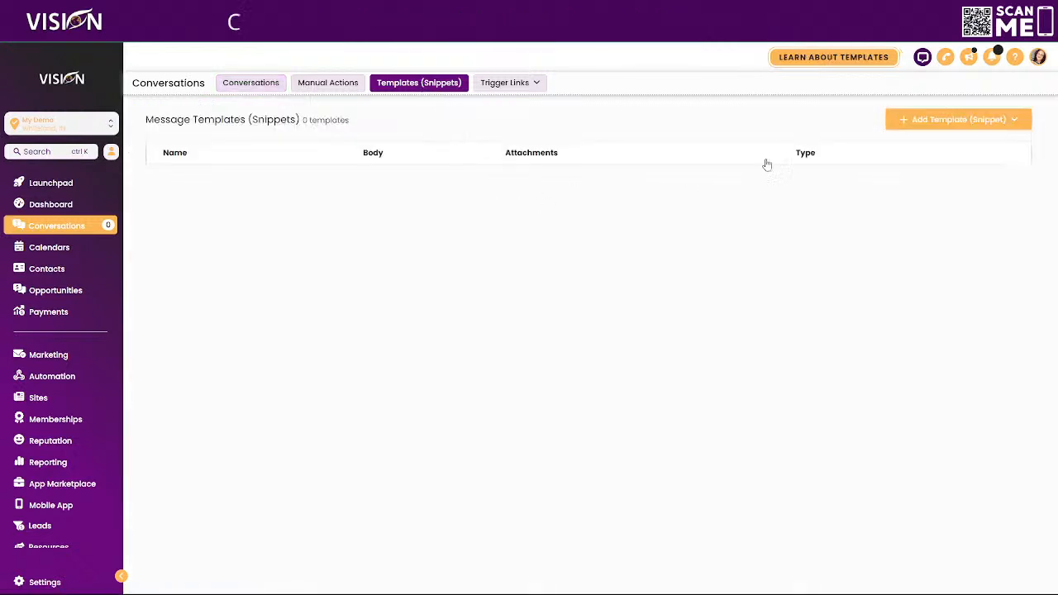
{"action": "left_click", "coordinate": [955, 122]}
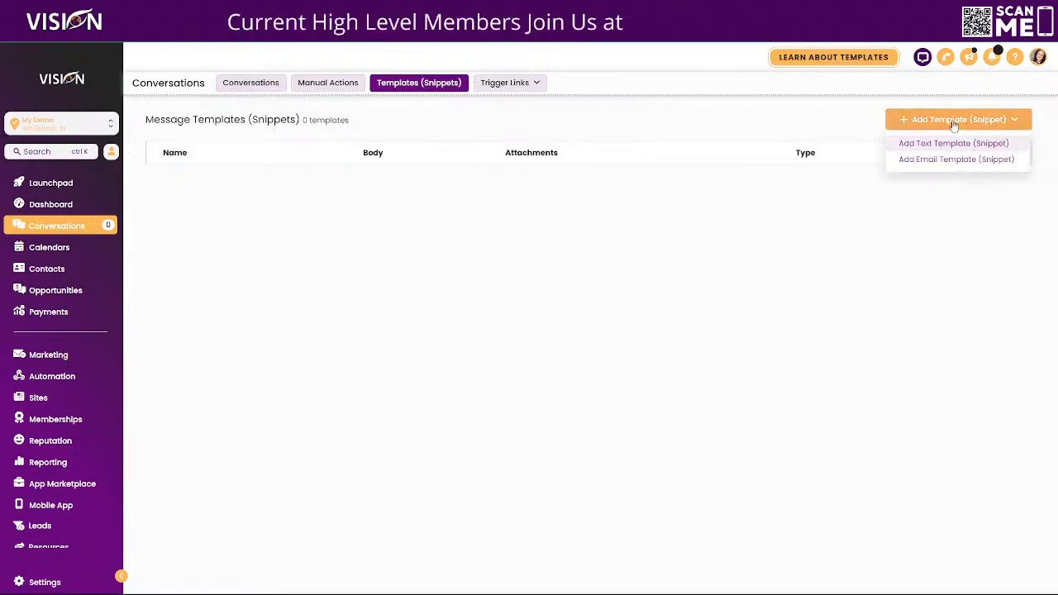
{"action": "left_click", "coordinate": [918, 144]}
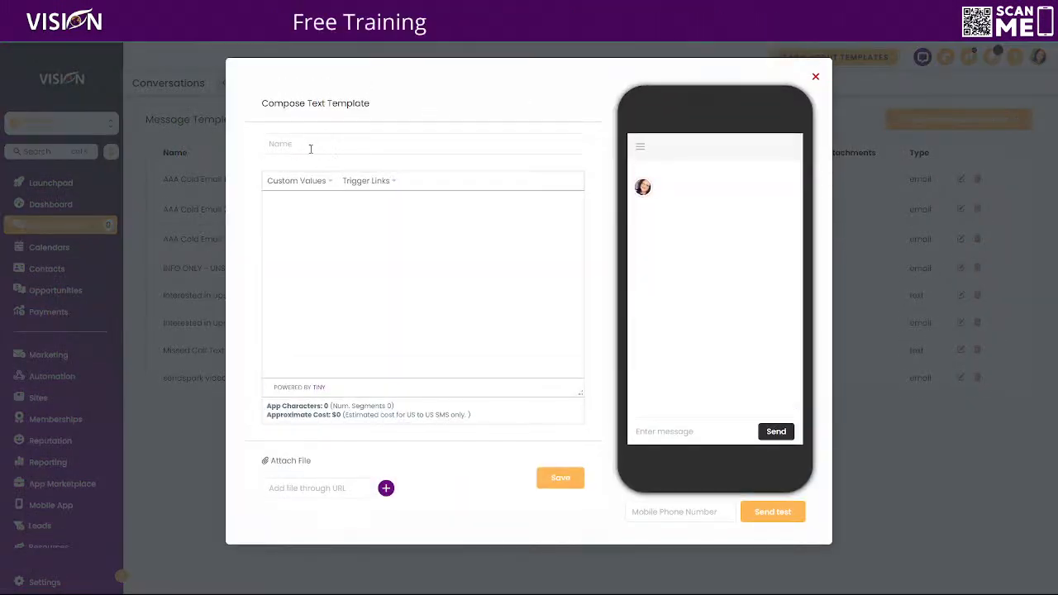
{"action": "left_click", "coordinate": [311, 145]}
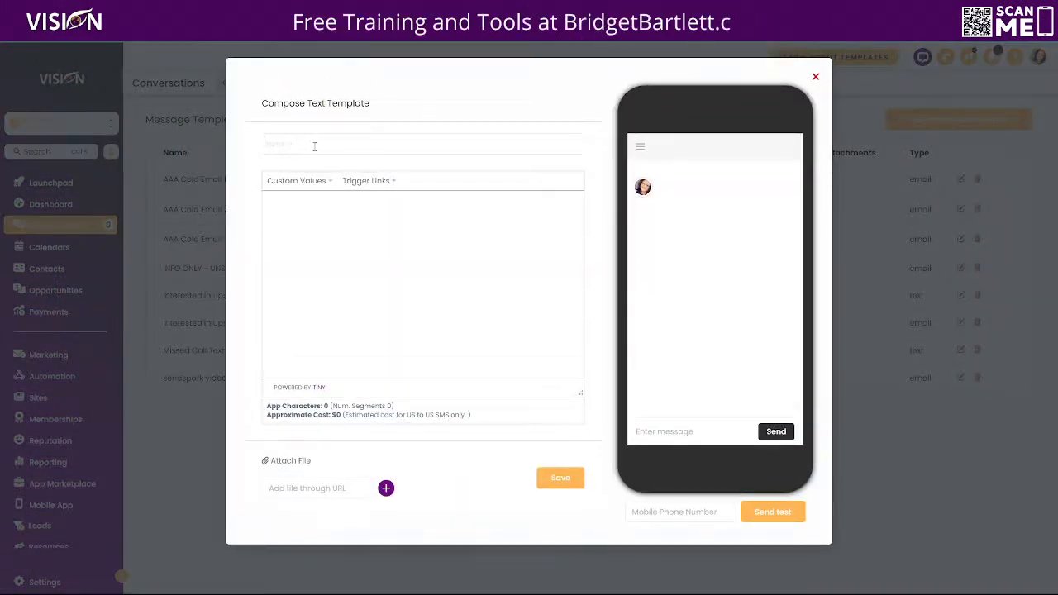
{"action": "type", "text": "Prop"}
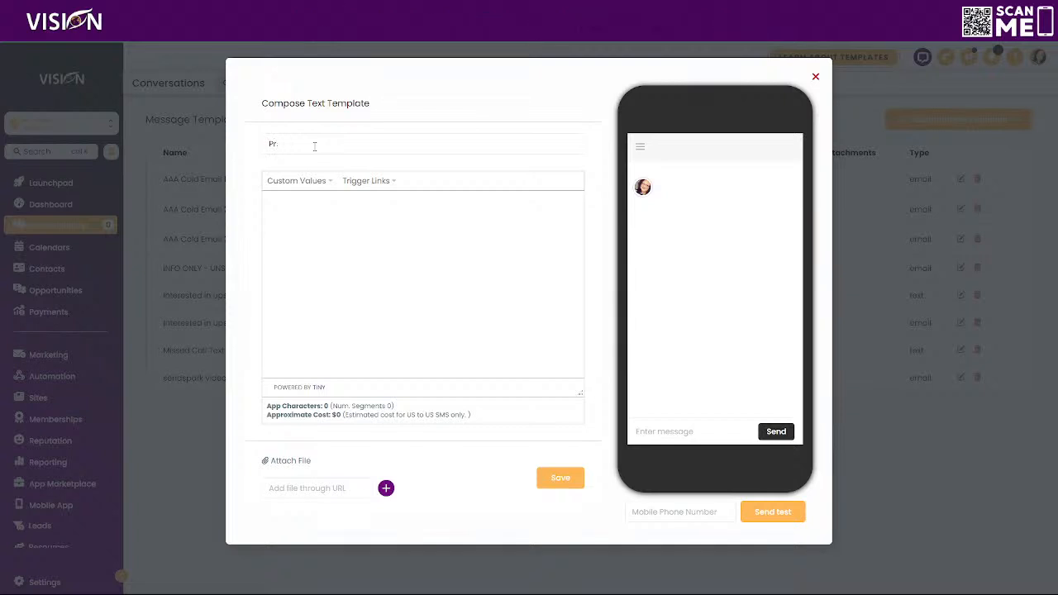
{"action": "key", "text": "BackSpace"}
{"action": "key", "text": "BackSpace"}
{"action": "type", "text": "Invoice SMS"}
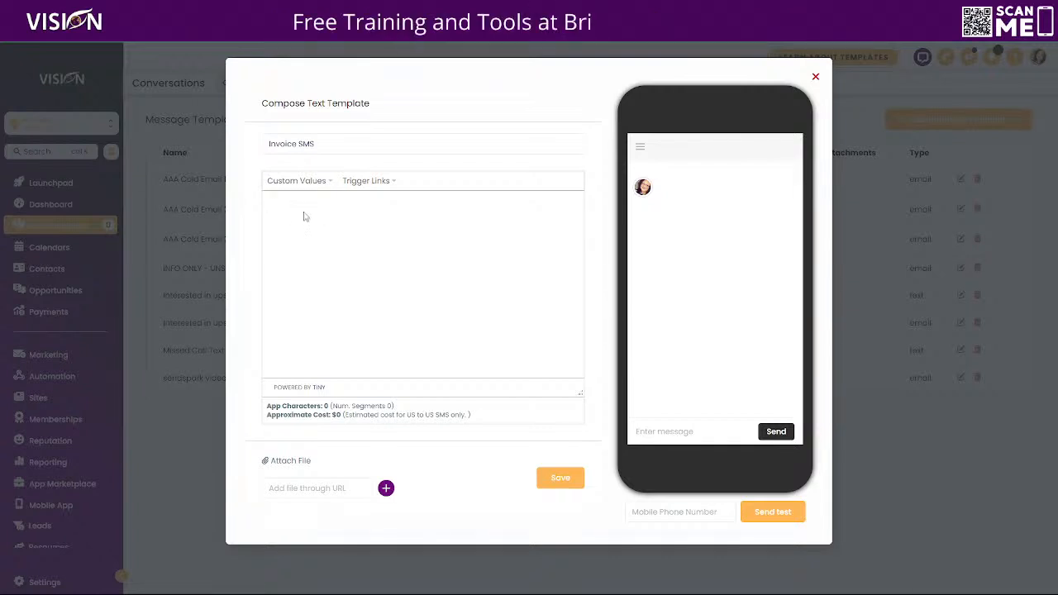
Write 'Hi {{contact.first_name}}, I just sent the invoice to your email' as the message.
{"action": "type", "text": "Hi"}
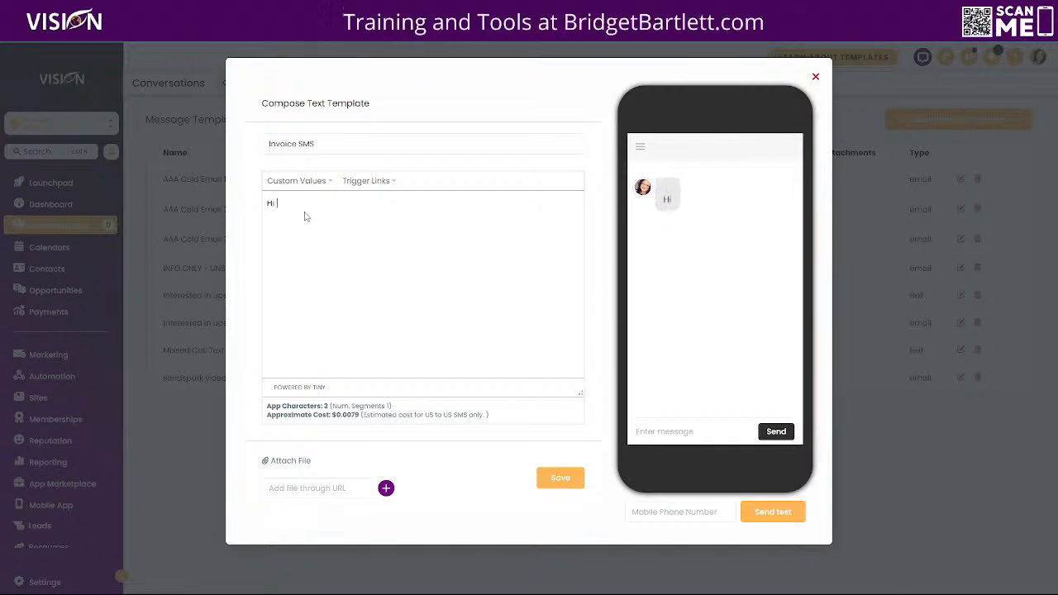
{"action": "left_click", "coordinate": [306, 182]}
{"action": "mouse_move", "coordinate": [315, 199]}
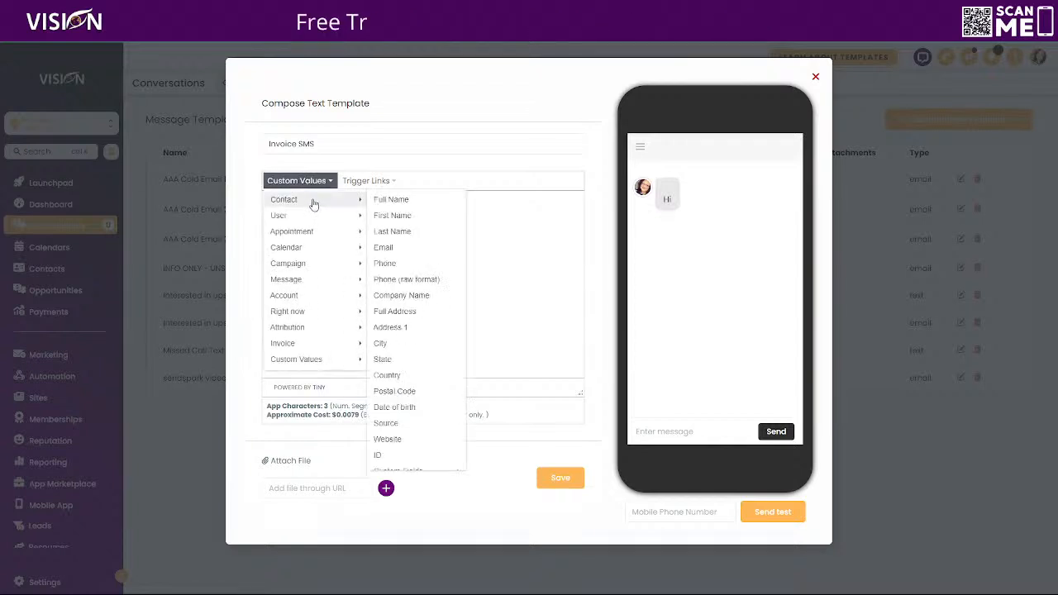
{"action": "left_click", "coordinate": [396, 214]}
{"action": "type", "text": ", I just s"}
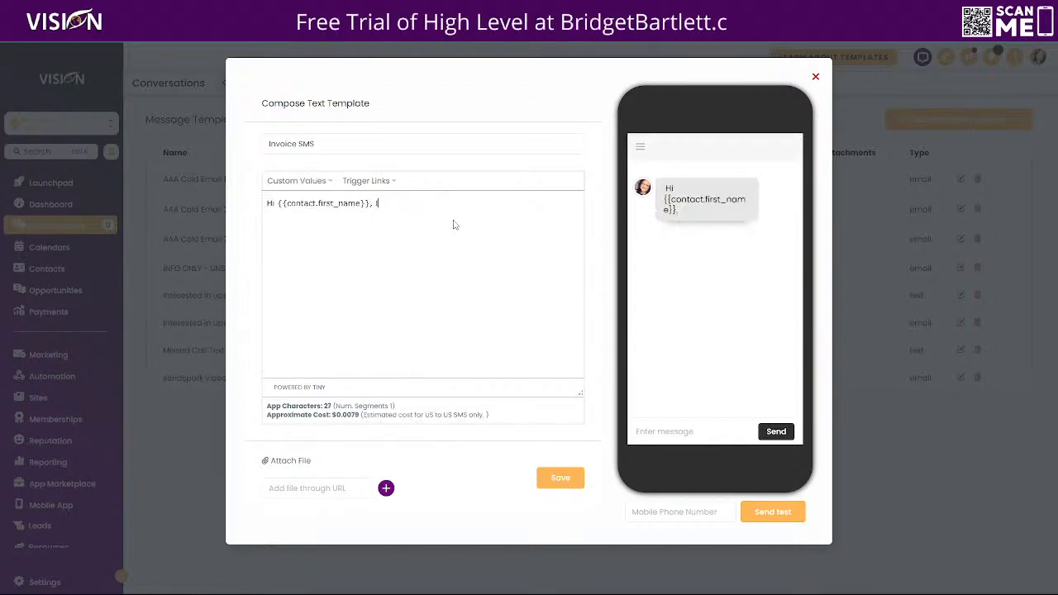
{"action": "type", "text": "en"}
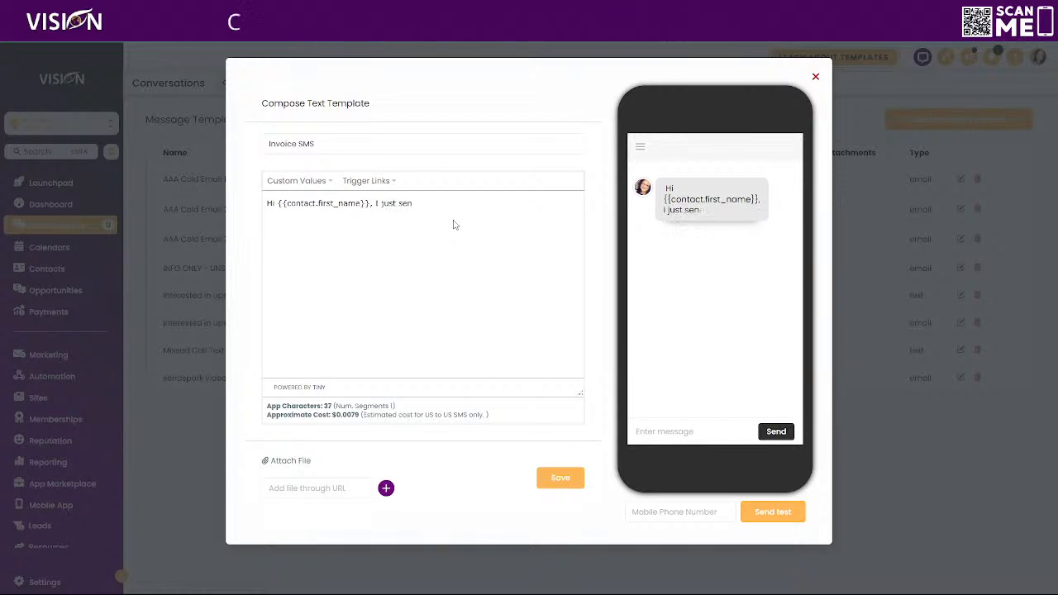
{"action": "type", "text": "et yu an"}
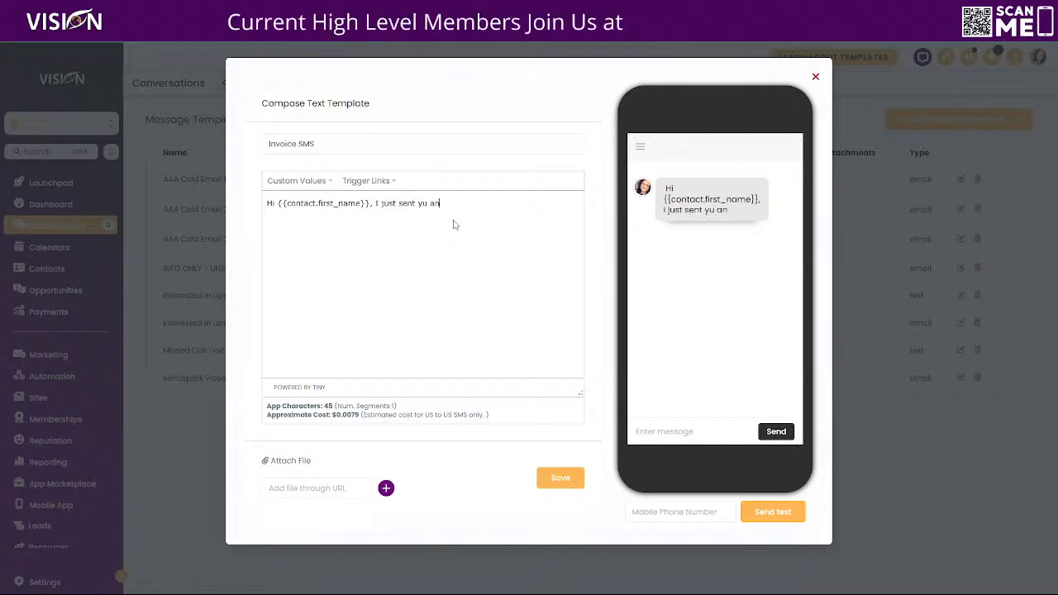
{"action": "key", "text": "BackSpace"}
{"action": "key", "text": "BackSpace"}
{"action": "key", "text": "BackSpace"}
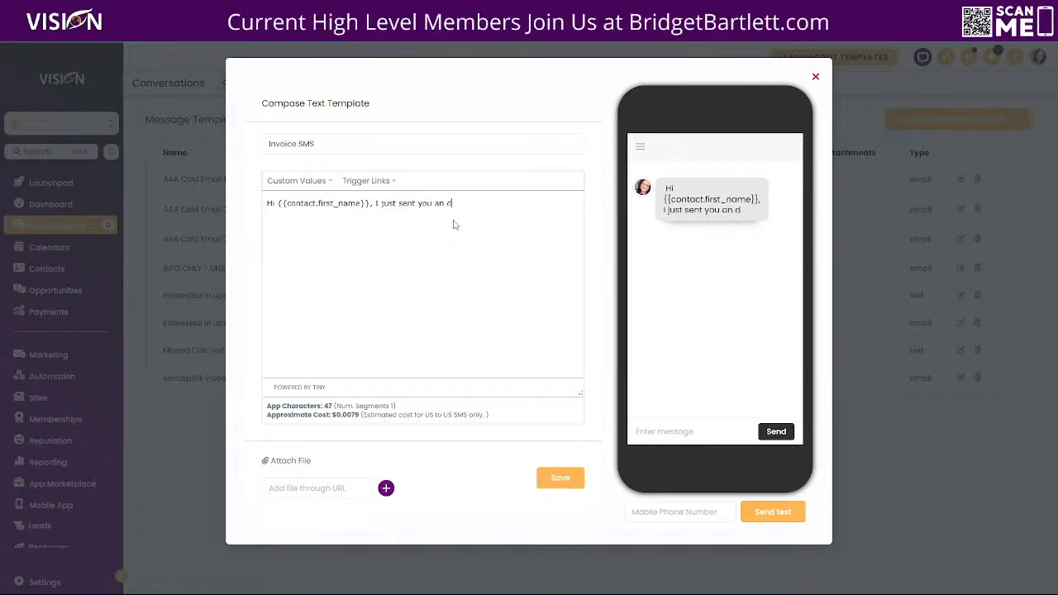
{"action": "key", "text": "BackSpace"}
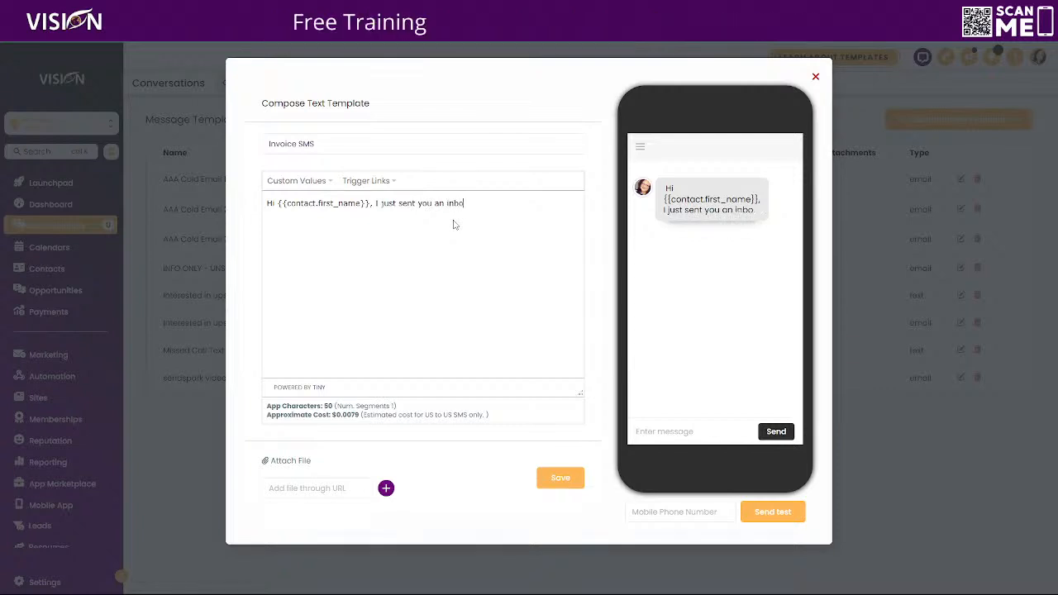
{"action": "type", "text": "oic"}
{"action": "key", "text": "BackSpace"}
{"action": "key", "text": "BackSpace"}
{"action": "key", "text": "BackSpace"}
{"action": "key", "text": "BackSpace"}
{"action": "type", "text": "voice "}
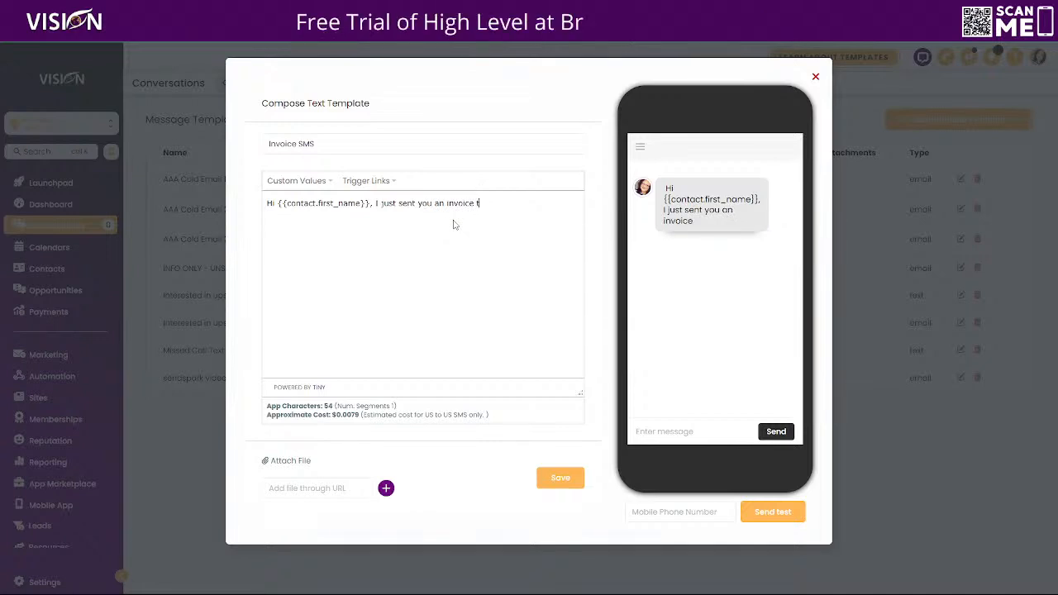
{"action": "type", "text": "to your"}
{"action": "key", "text": "BackSpace"}
{"action": "key", "text": "BackSpace"}
{"action": "key", "text": "BackSpace"}
{"action": "type", "text": "email"}
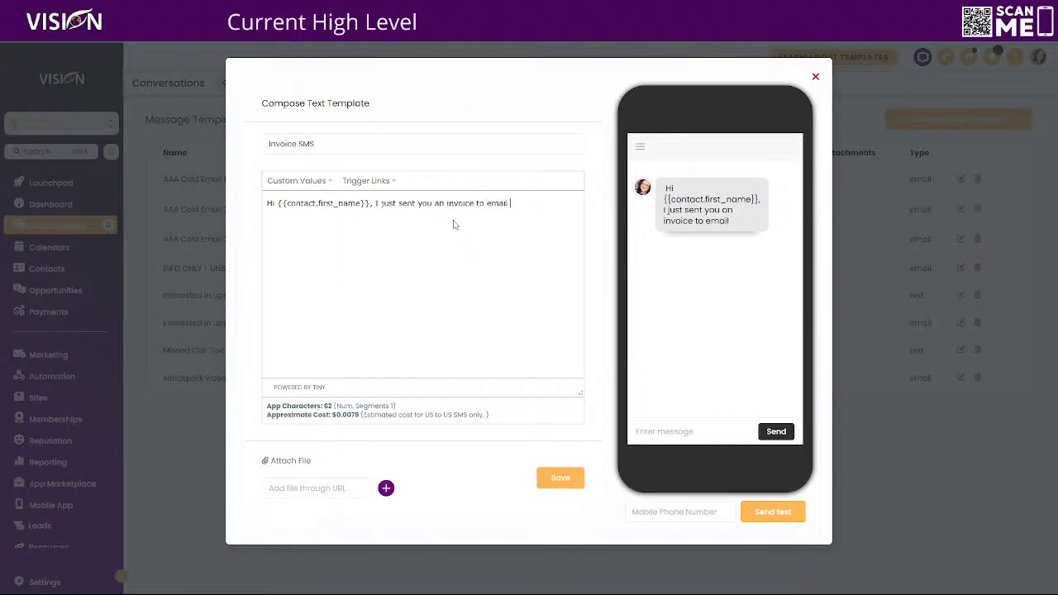
Insert {{contact.email}}, add 'It is due today. Please let me know if you have any questions.' and save.
{"action": "left_click", "coordinate": [300, 180]}
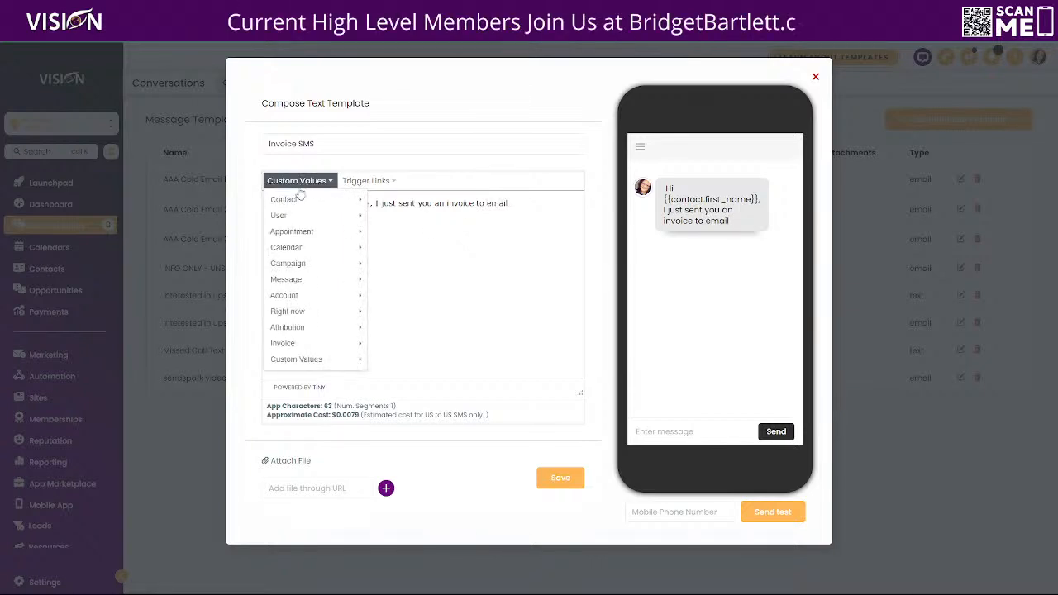
{"action": "mouse_move", "coordinate": [299, 201]}
{"action": "left_click", "coordinate": [387, 247]}
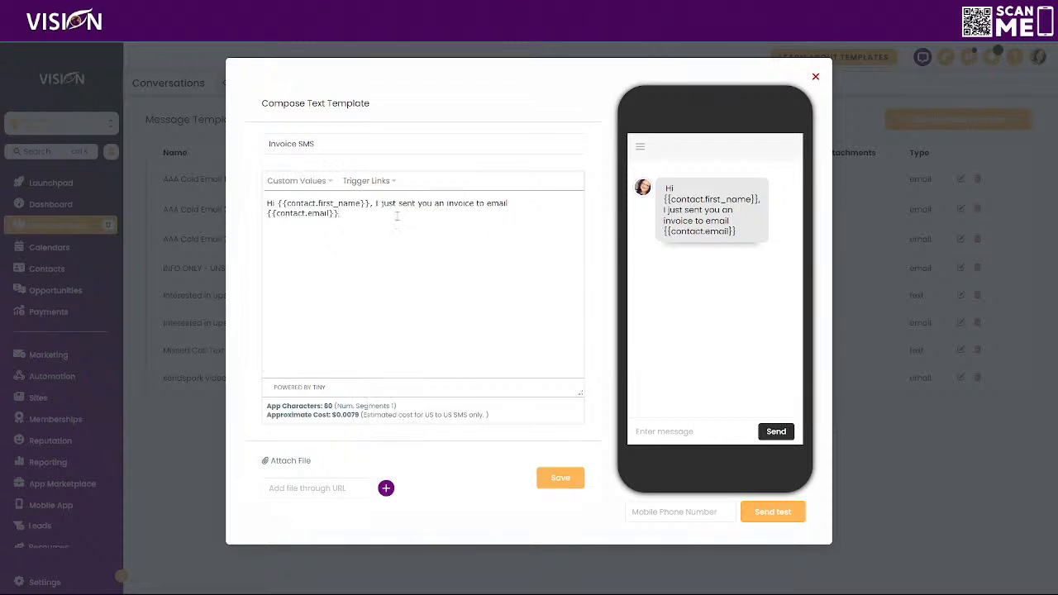
{"action": "type", "text": ". I"}
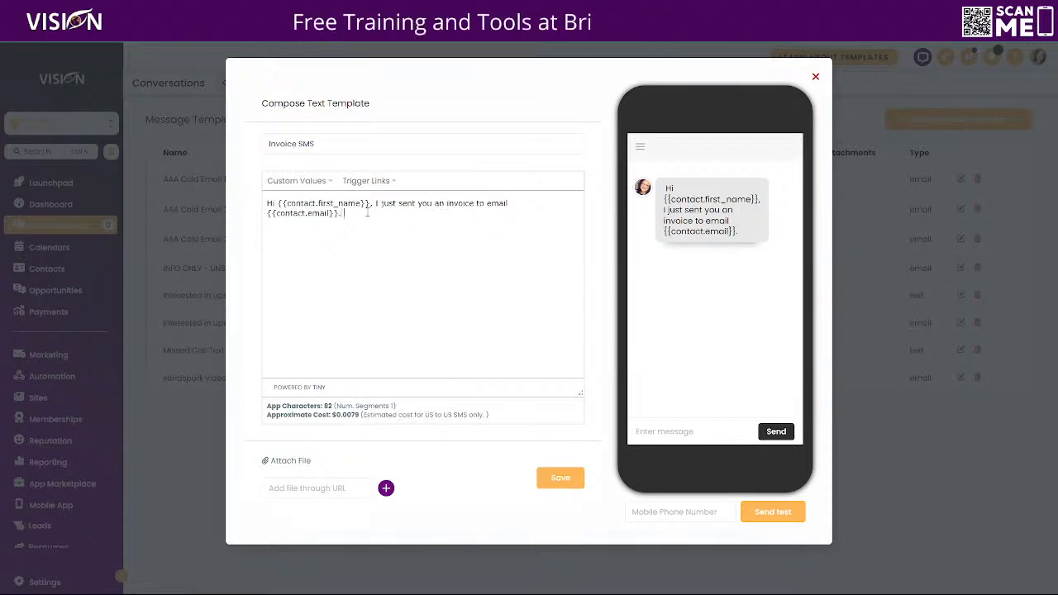
{"action": "key", "text": "BackSpace"}
{"action": "key", "text": "BackSpace"}
{"action": "key", "text": "BackSpace"}
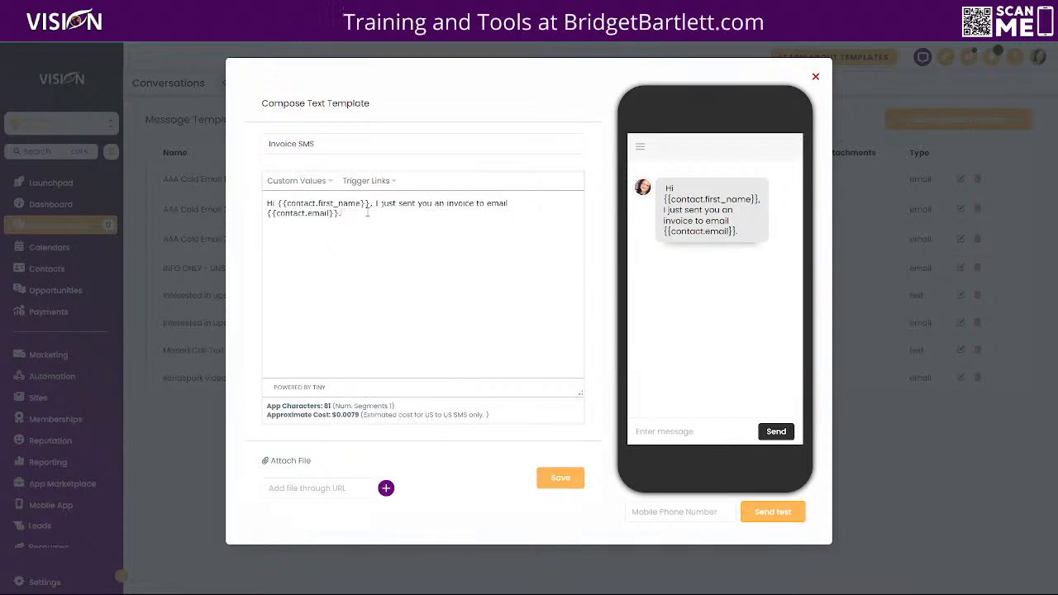
{"action": "type", "text": "It is due "}
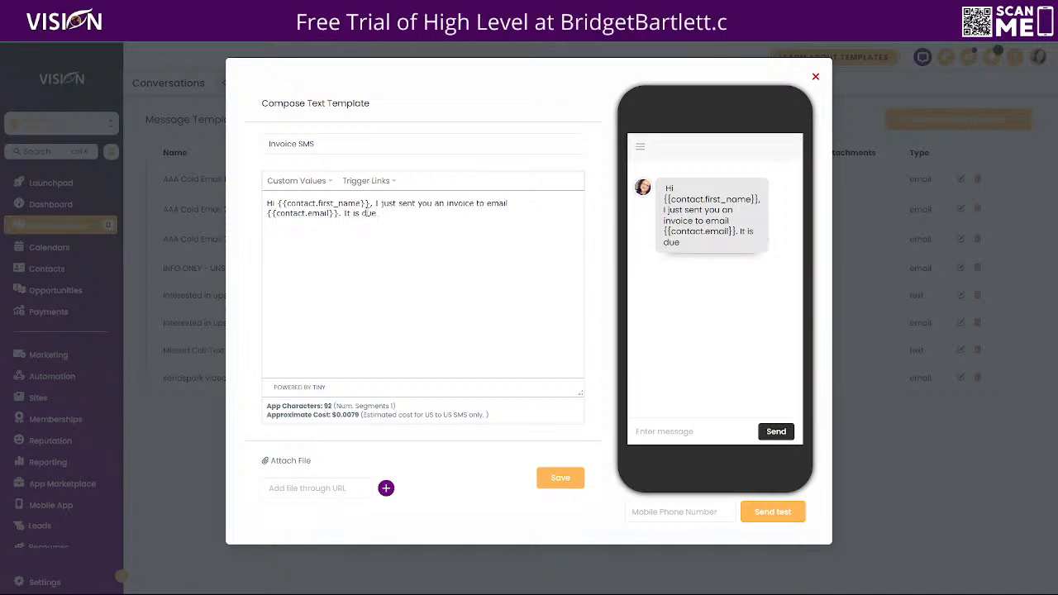
{"action": "type", "text": "today. "}
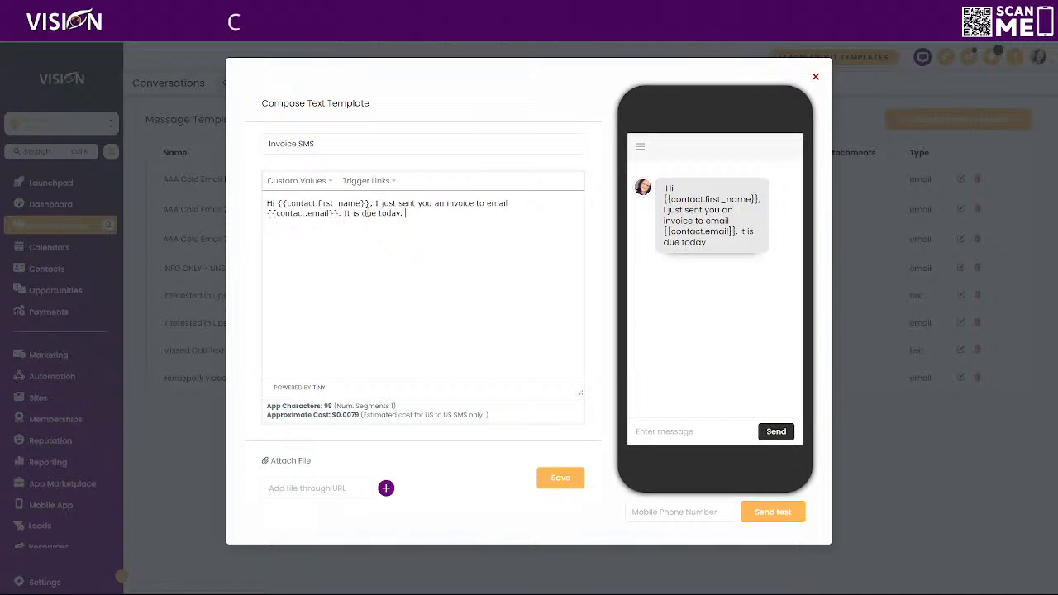
{"action": "type", "text": "Please le5t m"}
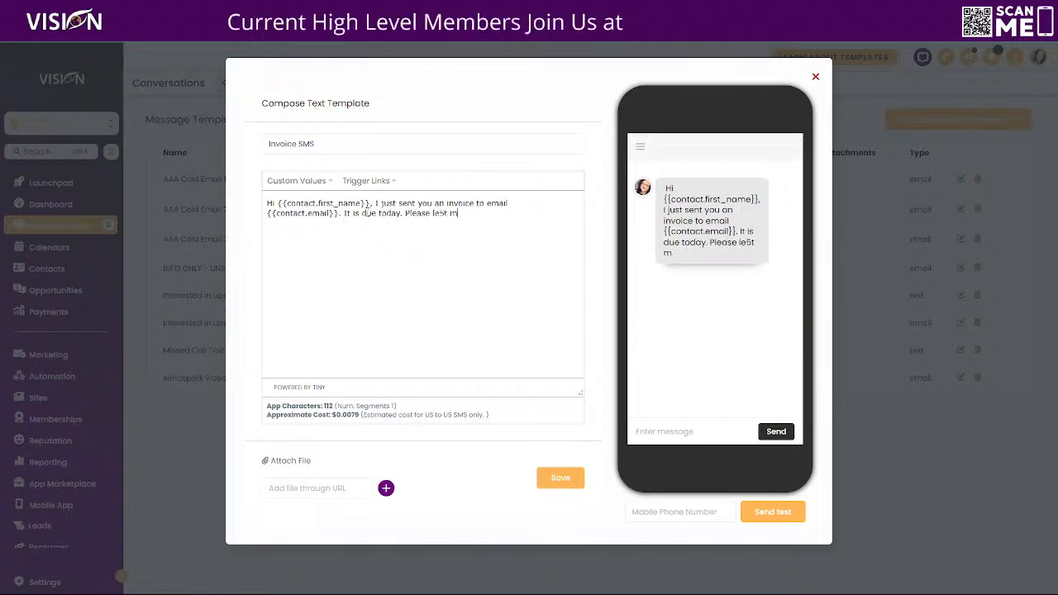
{"action": "key", "text": "BackSpace"}
{"action": "key", "text": "BackSpace"}
{"action": "key", "text": "BackSpace"}
{"action": "key", "text": "BackSpace"}
{"action": "type", "text": "t me know if you hagv3e"}
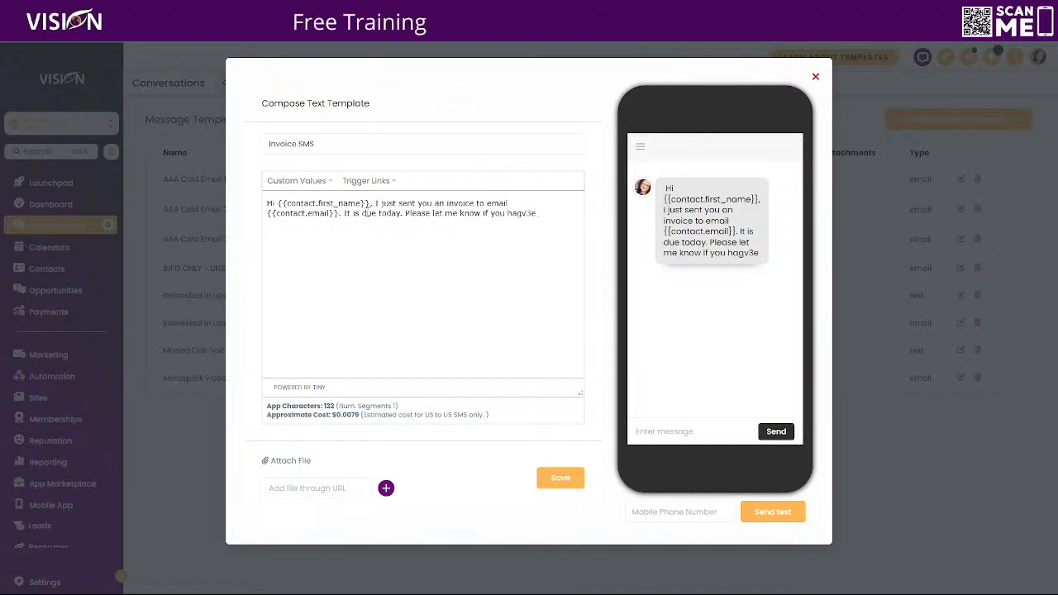
{"action": "key", "text": "BackSpace"}
{"action": "key", "text": "BackSpace"}
{"action": "key", "text": "BackSpace"}
{"action": "type", "text": "agn"}
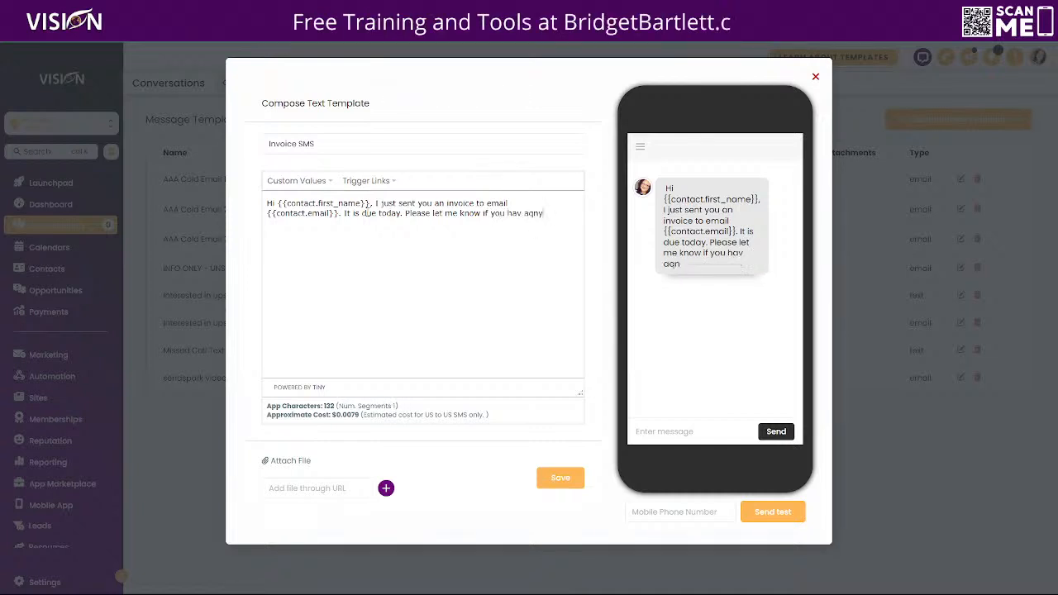
{"action": "key", "text": "BackSpace"}
{"action": "key", "text": "BackSpace"}
{"action": "key", "text": "BackSpace"}
{"action": "key", "text": "BackSpace"}
{"action": "key", "text": "BackSpace"}
{"action": "key", "text": "BackSpace"}
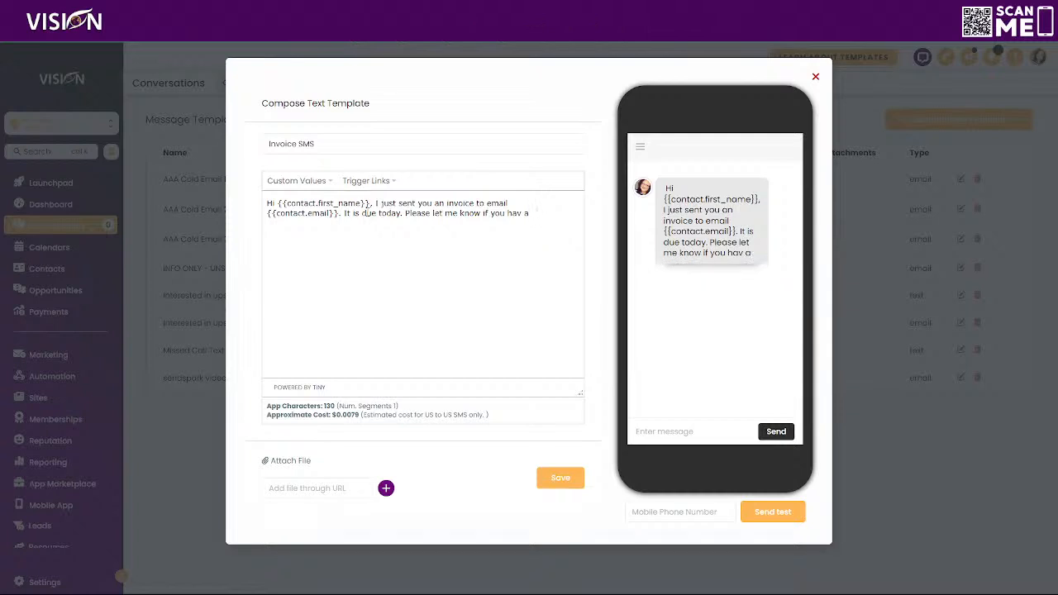
{"action": "type", "text": "ny ques"}
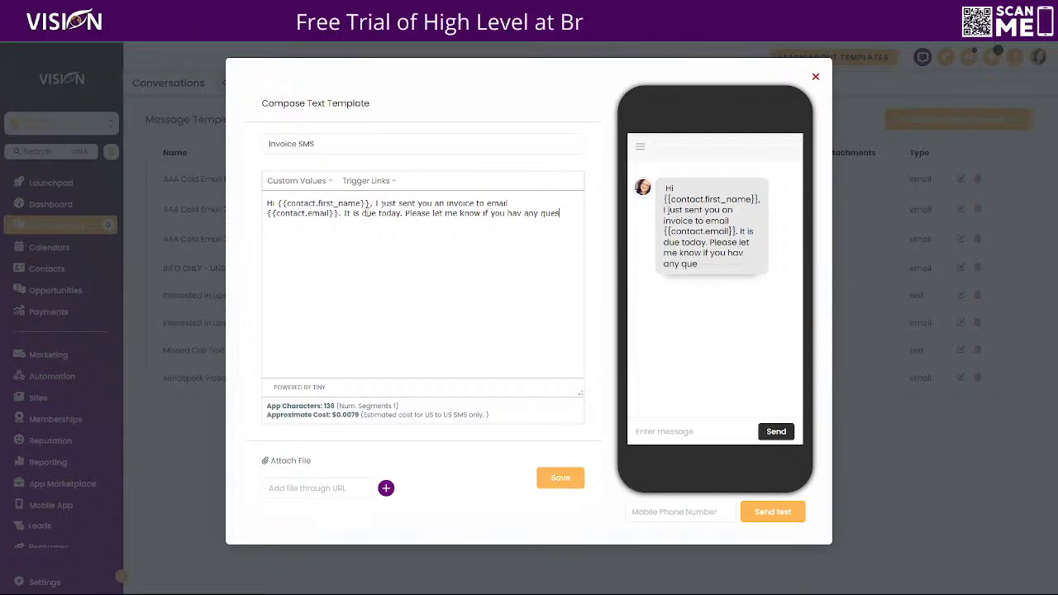
{"action": "type", "text": "6ticns."}
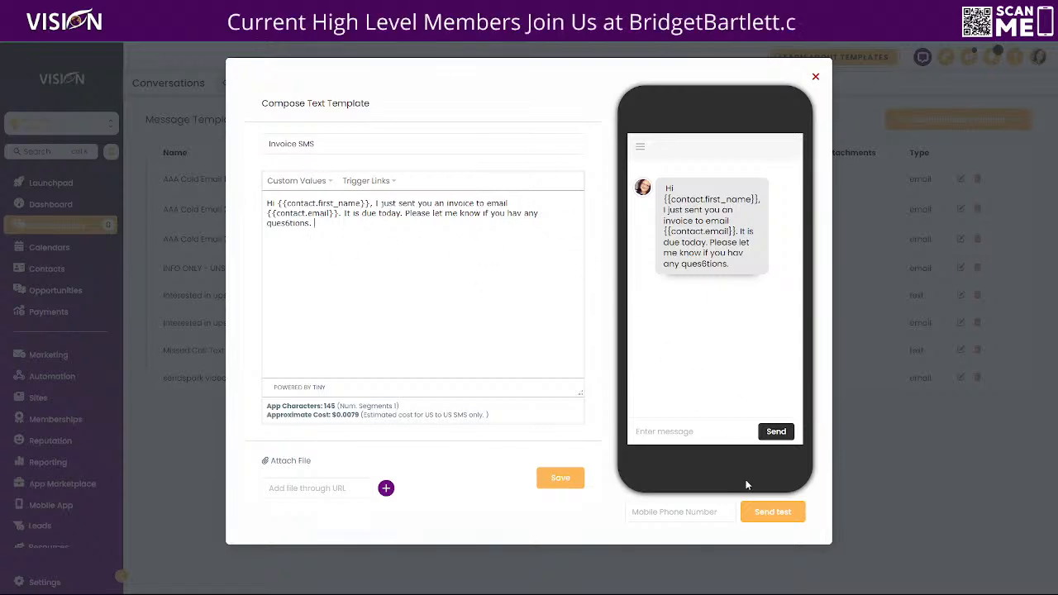
{"action": "left_click", "coordinate": [560, 478]}
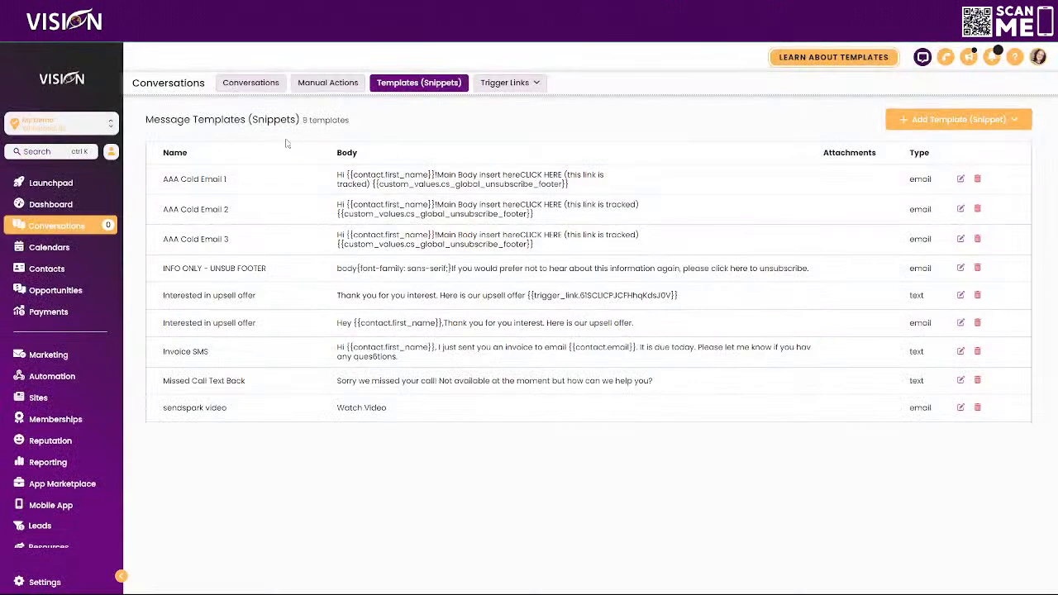
In invoice Customer Notifications, set the Invoice received SMS template to Invoice SMS.
{"action": "left_click", "coordinate": [47, 312]}
{"action": "mouse_move", "coordinate": [227, 84]}
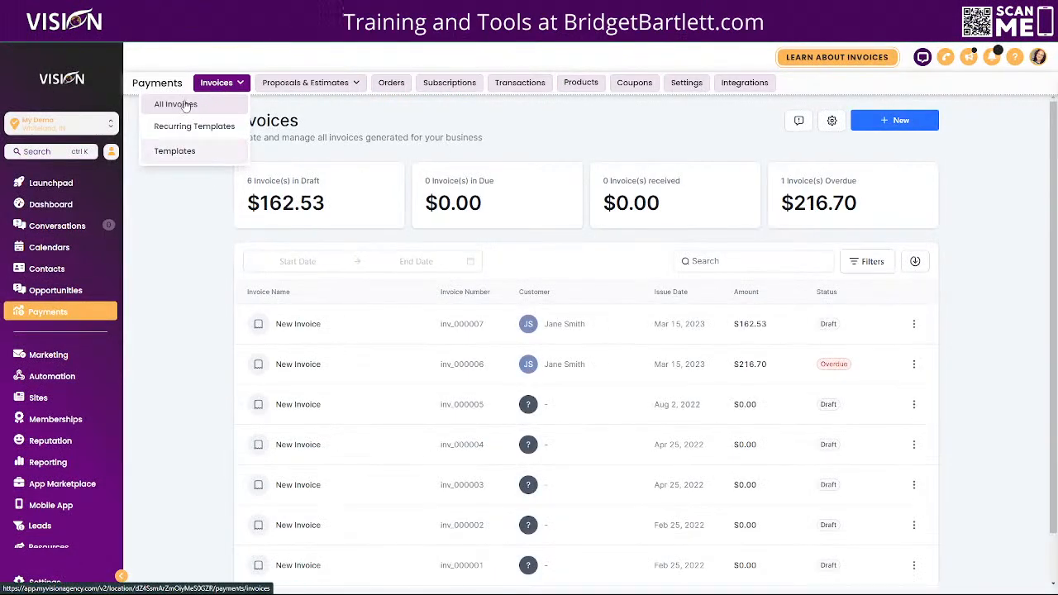
{"action": "left_click", "coordinate": [832, 121]}
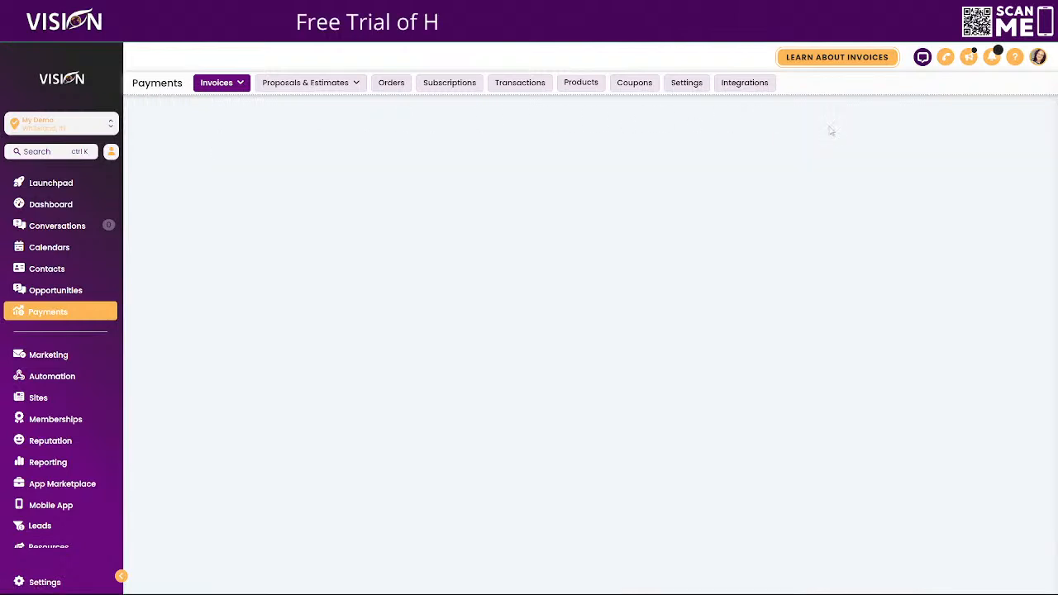
{"action": "left_click", "coordinate": [186, 304]}
{"action": "left_click", "coordinate": [236, 324]}
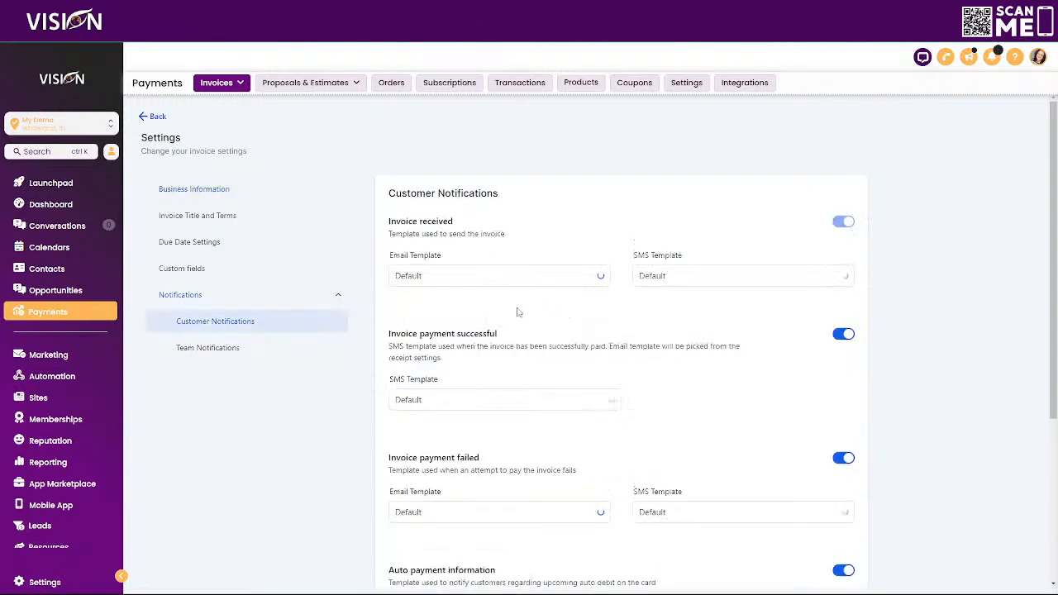
{"action": "left_click", "coordinate": [683, 278]}
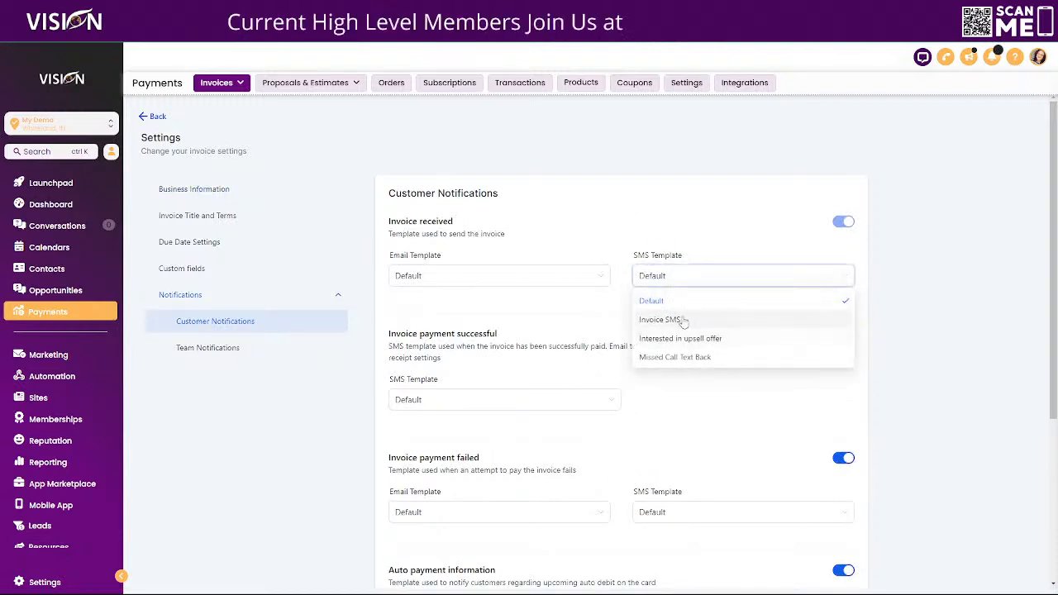
{"action": "left_click", "coordinate": [663, 321]}
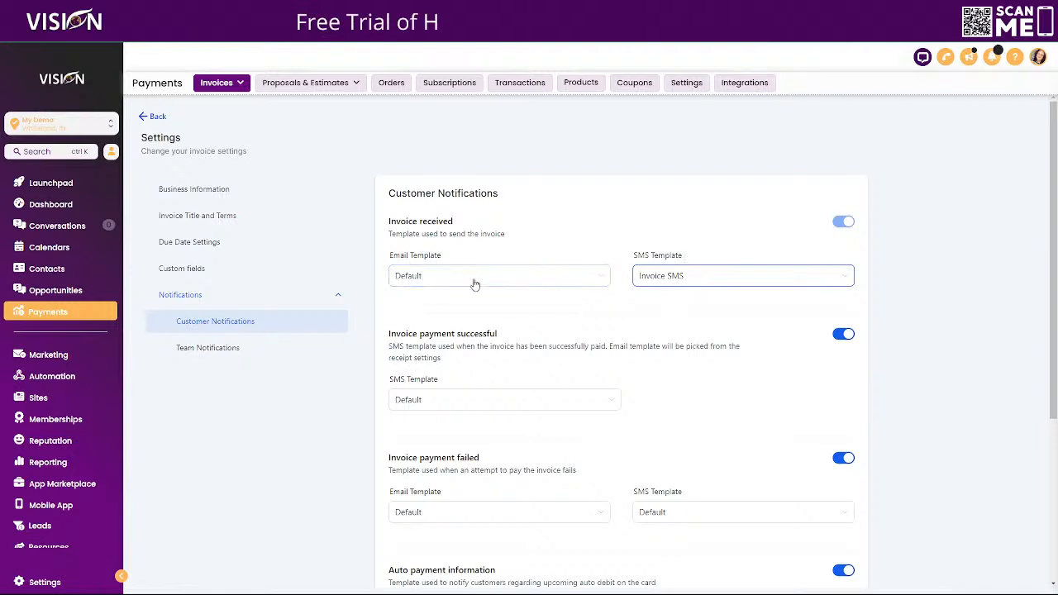
{"action": "left_click", "coordinate": [417, 280]}
{"action": "left_click", "coordinate": [637, 341]}
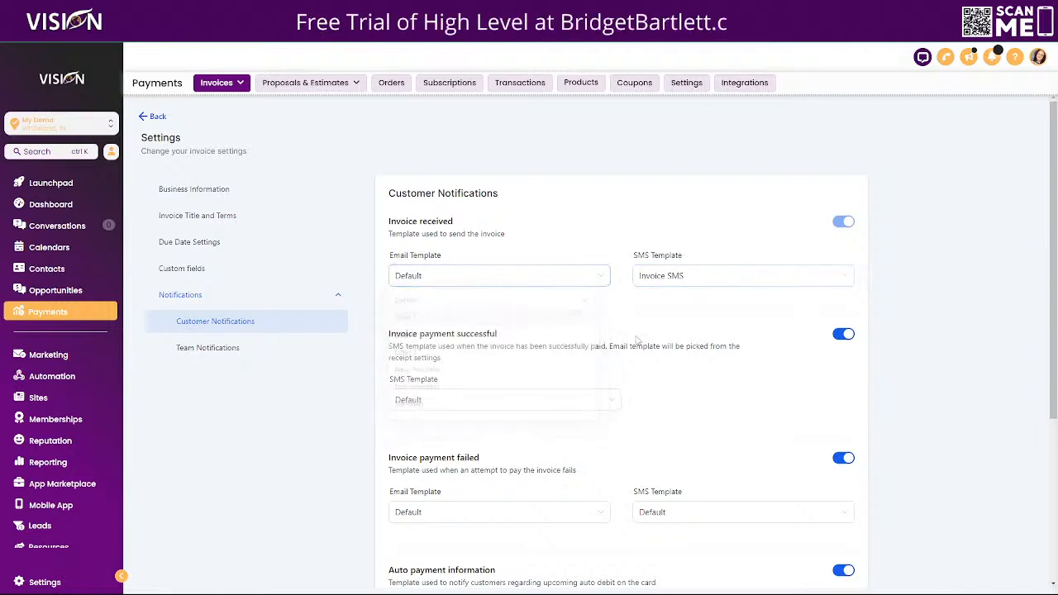
{"action": "scroll", "coordinate": [446, 266], "scroll_direction": "down", "scroll_amount": 2}
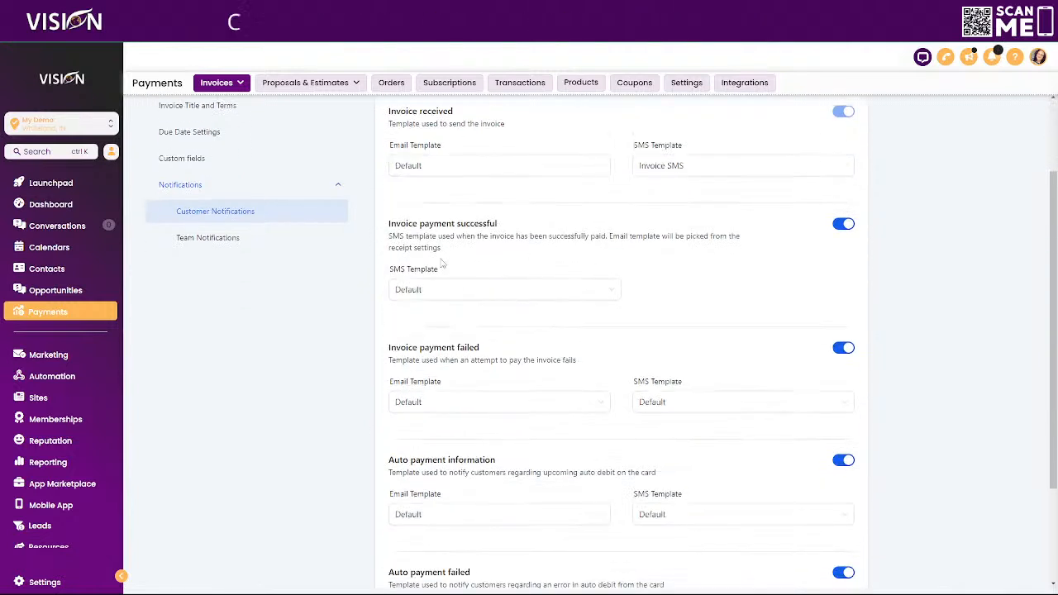
{"action": "double_click", "coordinate": [404, 223]}
{"action": "left_click_drag", "start_coordinate": [403, 223], "coordinate": [534, 226]}
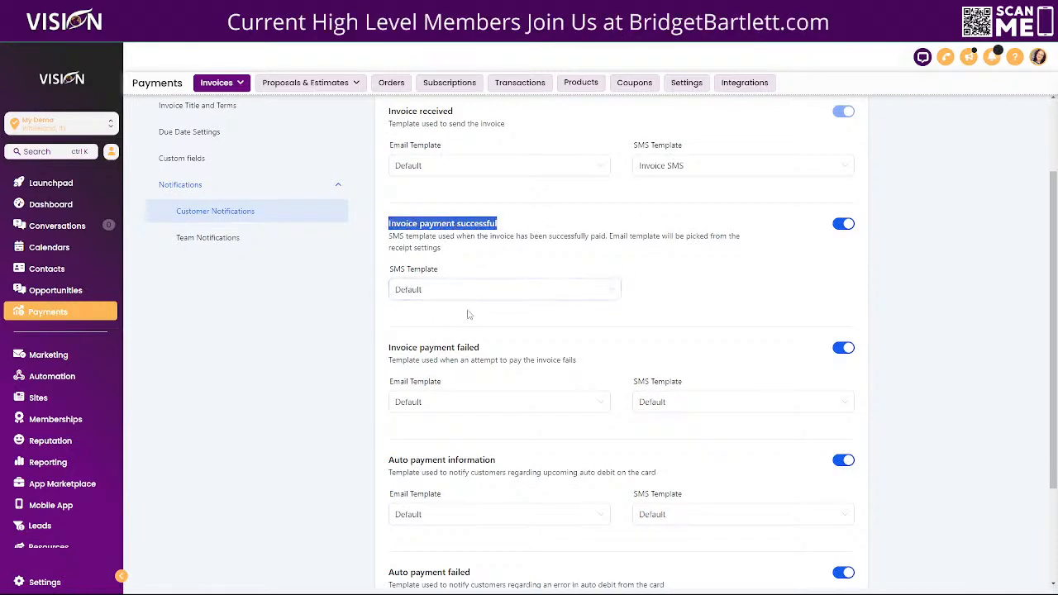
{"action": "scroll", "coordinate": [469, 315], "scroll_direction": "down", "scroll_amount": 2}
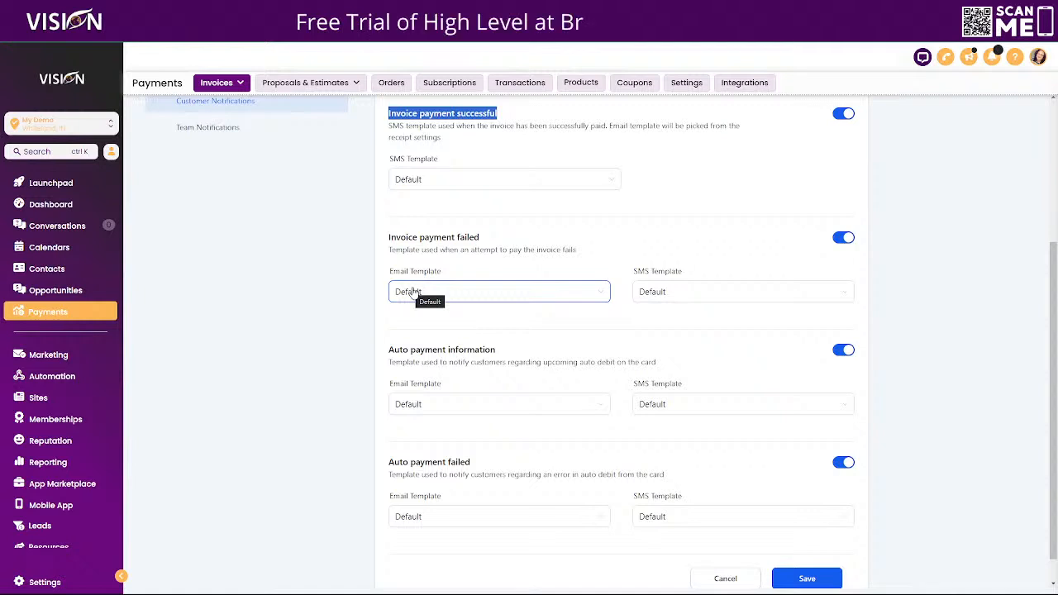
{"action": "left_click_drag", "start_coordinate": [388, 238], "coordinate": [529, 241]}
{"action": "scroll", "coordinate": [529, 242], "scroll_direction": "up", "scroll_amount": 1}
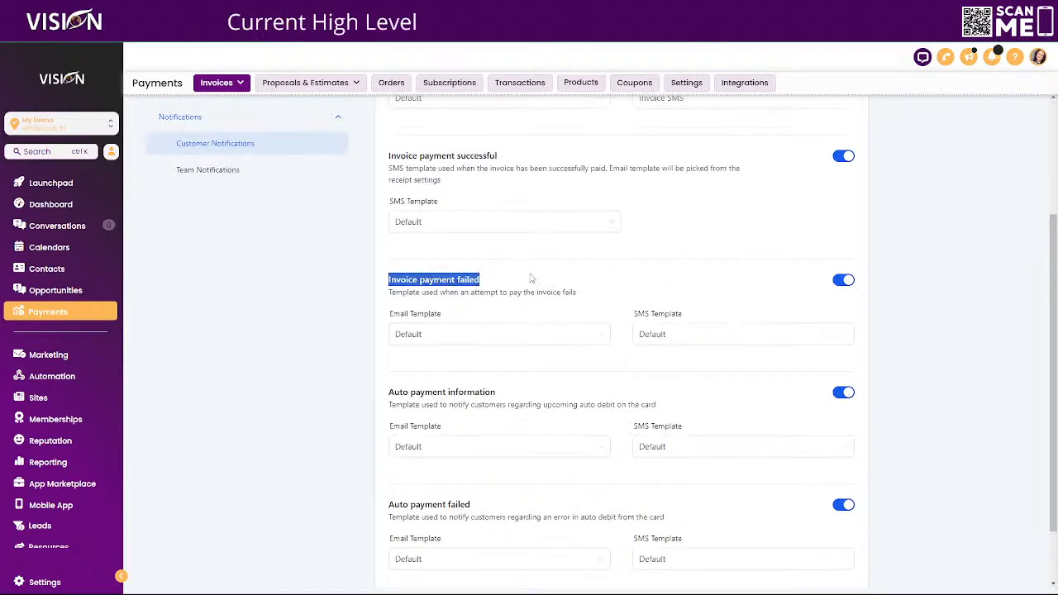
{"action": "scroll", "coordinate": [529, 200], "scroll_direction": "up", "scroll_amount": 2}
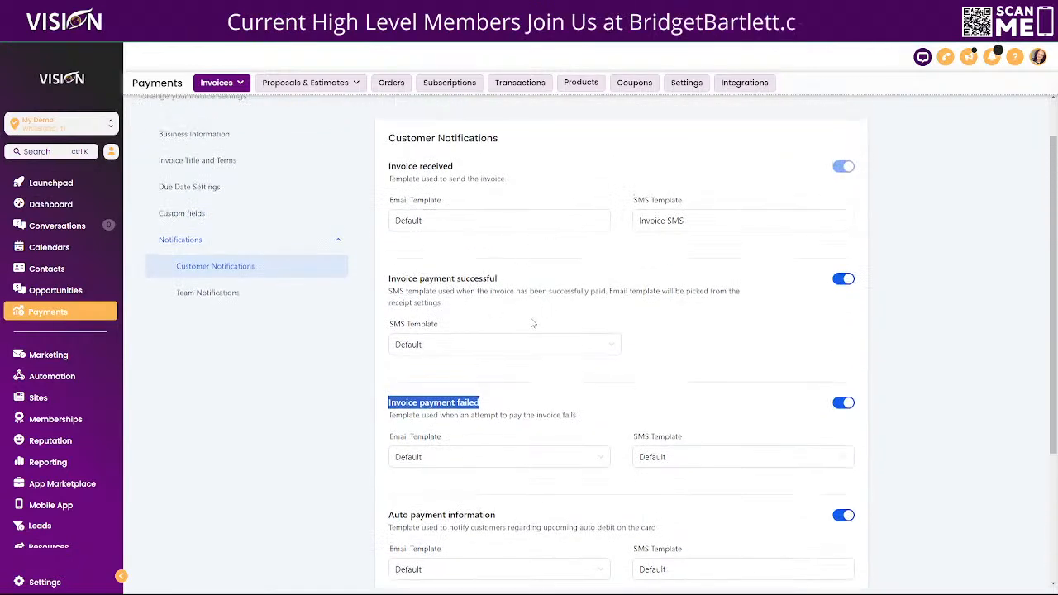
{"action": "scroll", "coordinate": [608, 361], "scroll_direction": "down", "scroll_amount": 1}
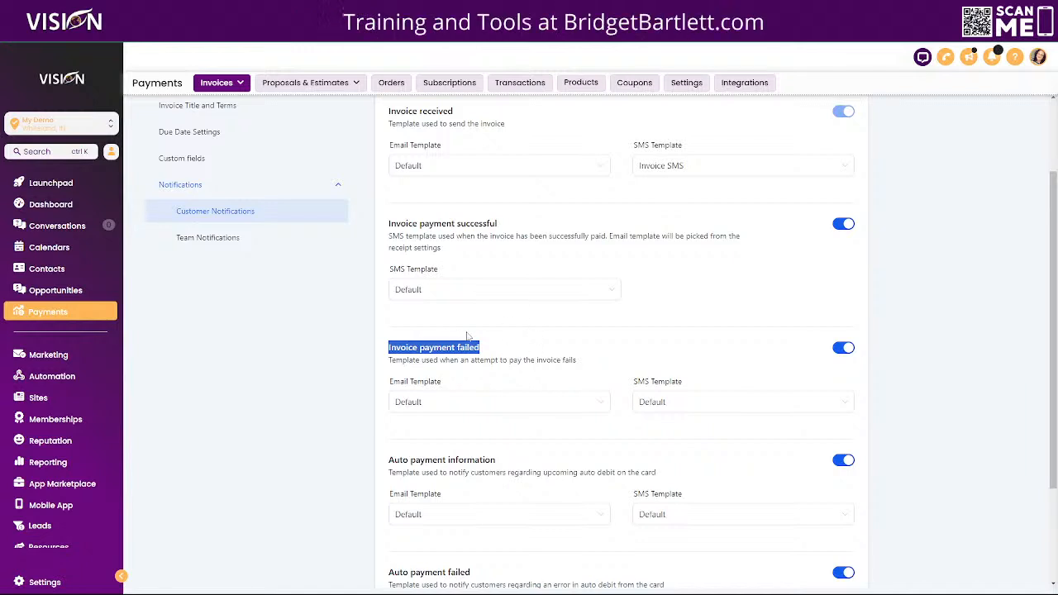
{"action": "scroll", "coordinate": [506, 420], "scroll_direction": "down", "scroll_amount": 2}
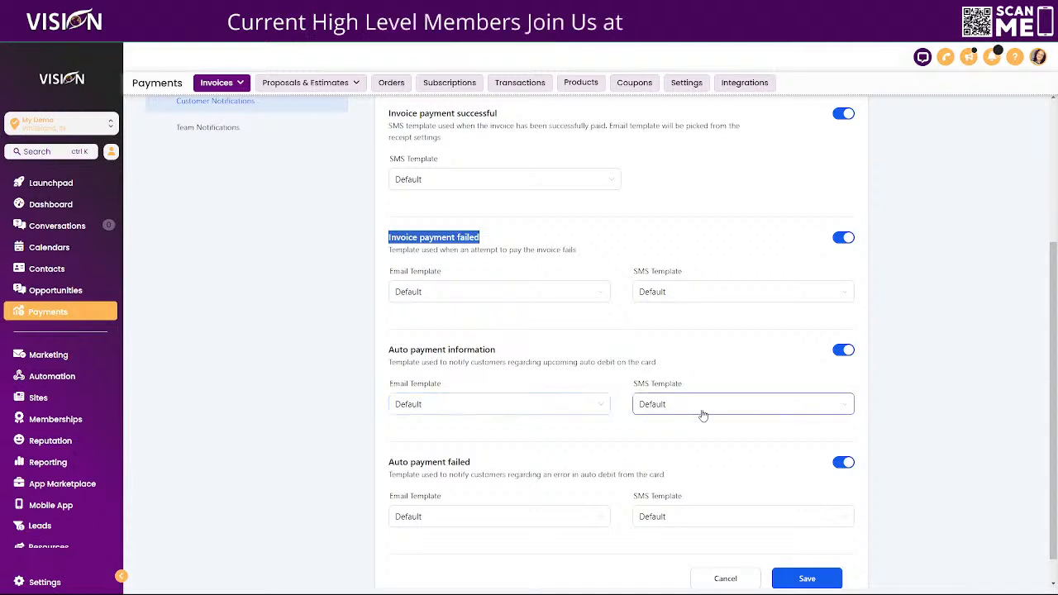
{"action": "scroll", "coordinate": [496, 488], "scroll_direction": "down", "scroll_amount": 1}
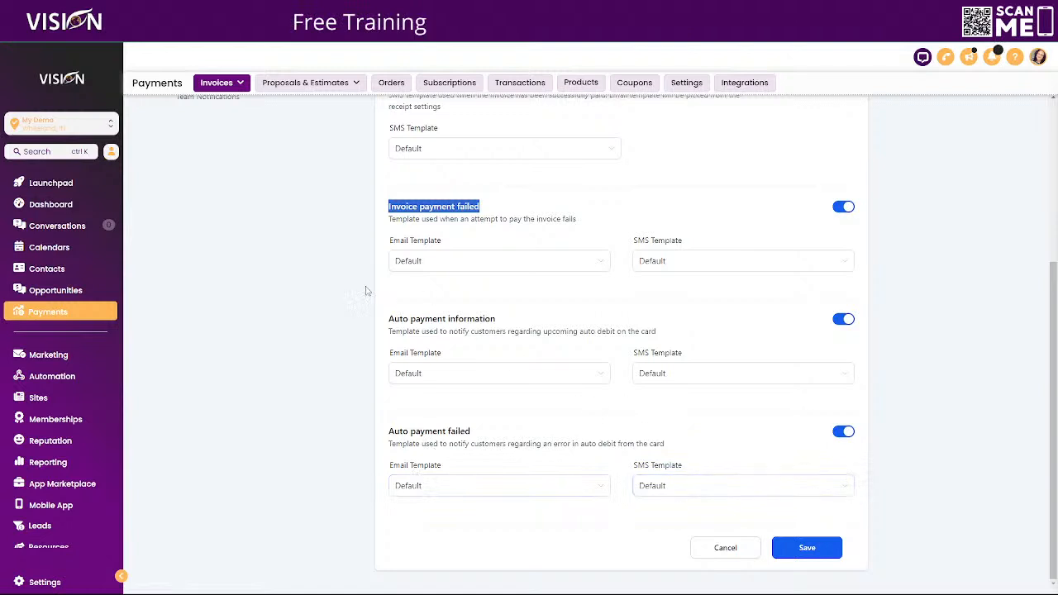
{"action": "left_click", "coordinate": [294, 106]}
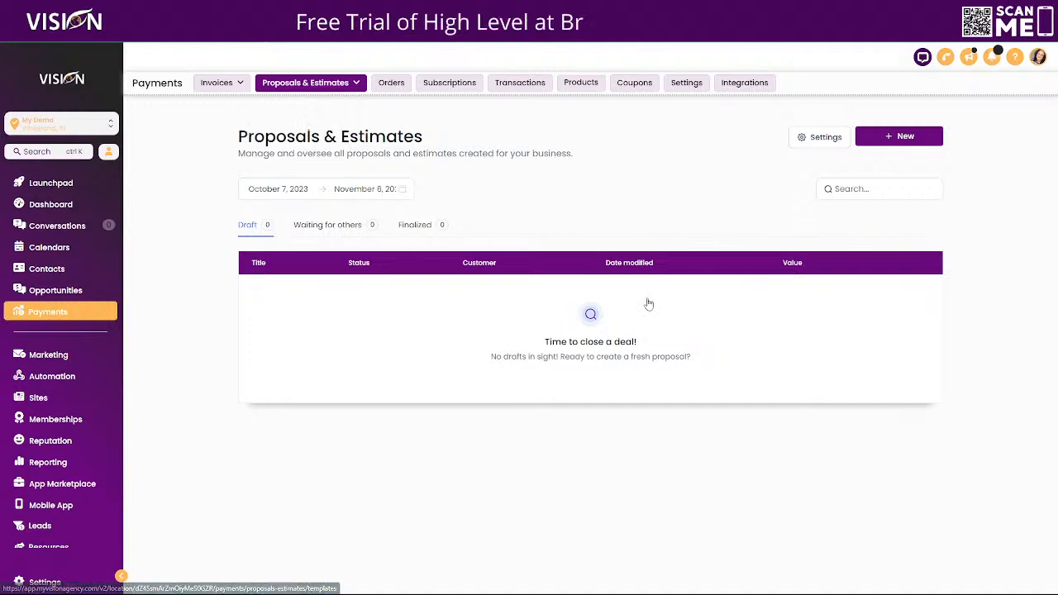
{"action": "mouse_move", "coordinate": [314, 85]}
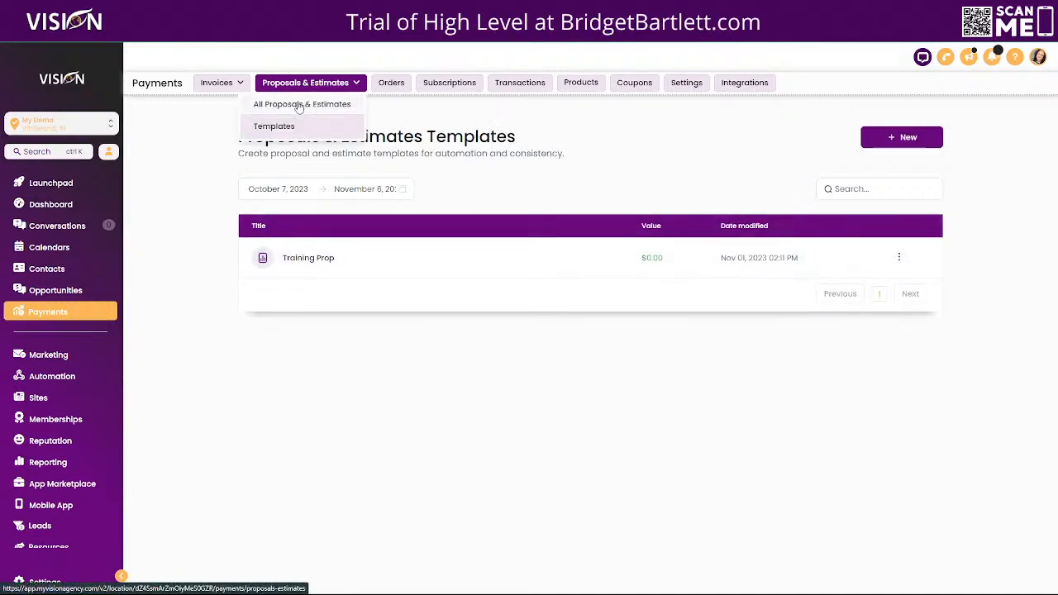
{"action": "left_click", "coordinate": [299, 108]}
{"action": "left_click", "coordinate": [806, 137]}
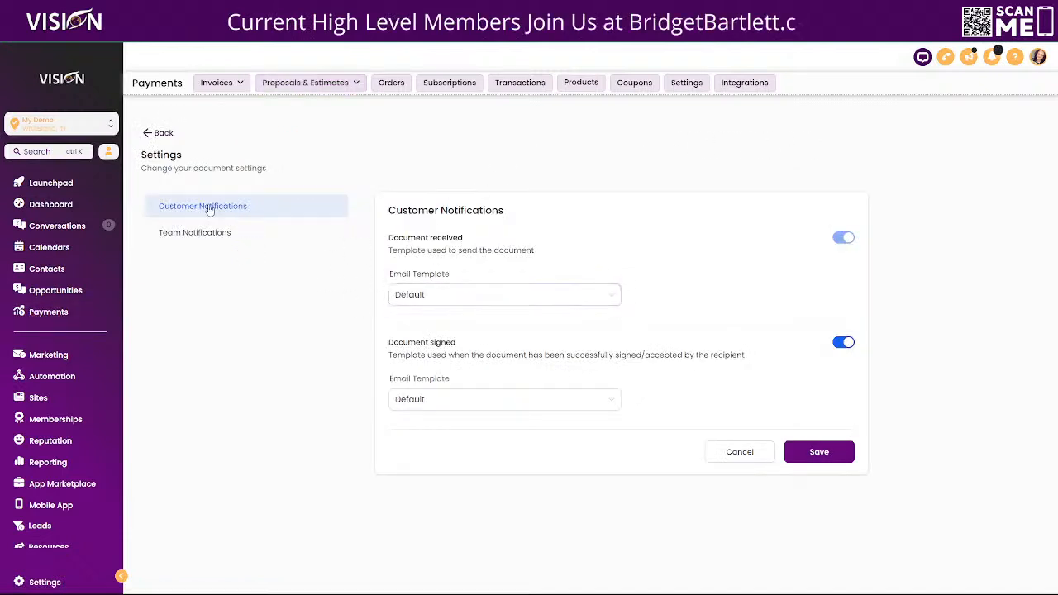
{"action": "left_click", "coordinate": [434, 299]}
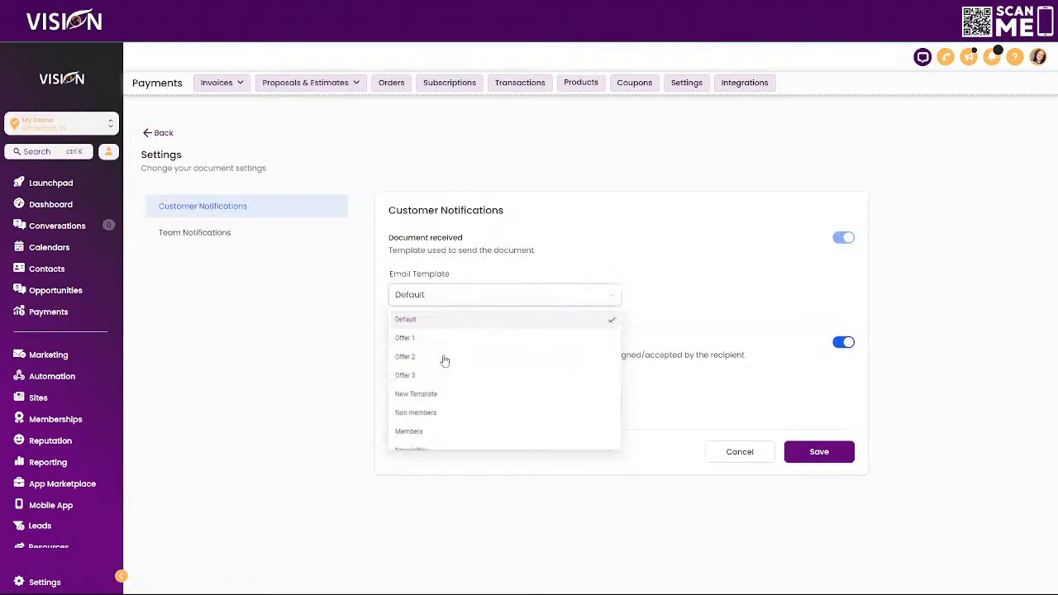
{"action": "left_click", "coordinate": [491, 265]}
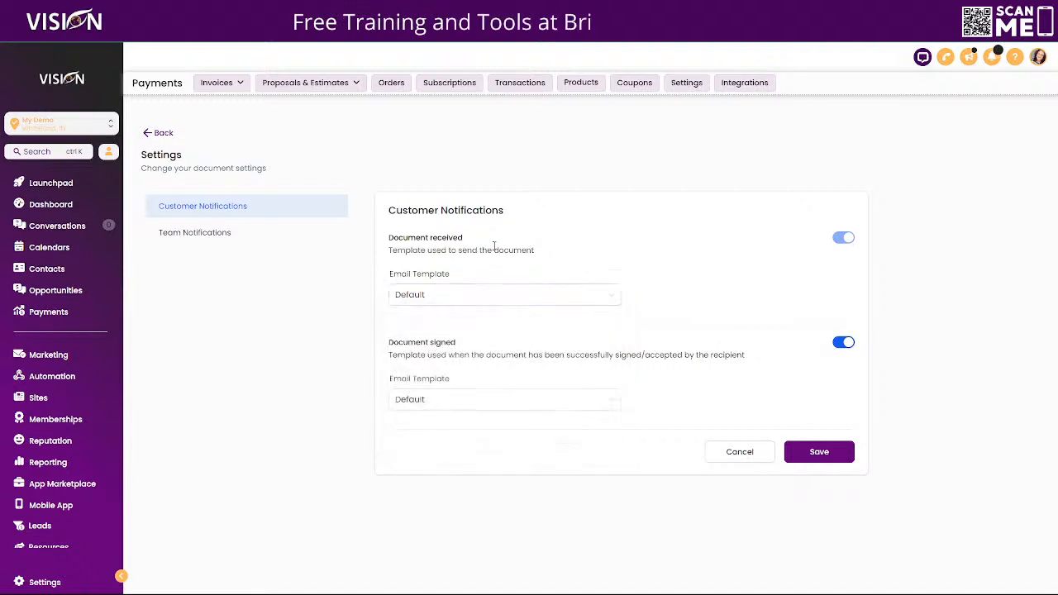
{"action": "left_click_drag", "start_coordinate": [447, 238], "coordinate": [398, 238]}
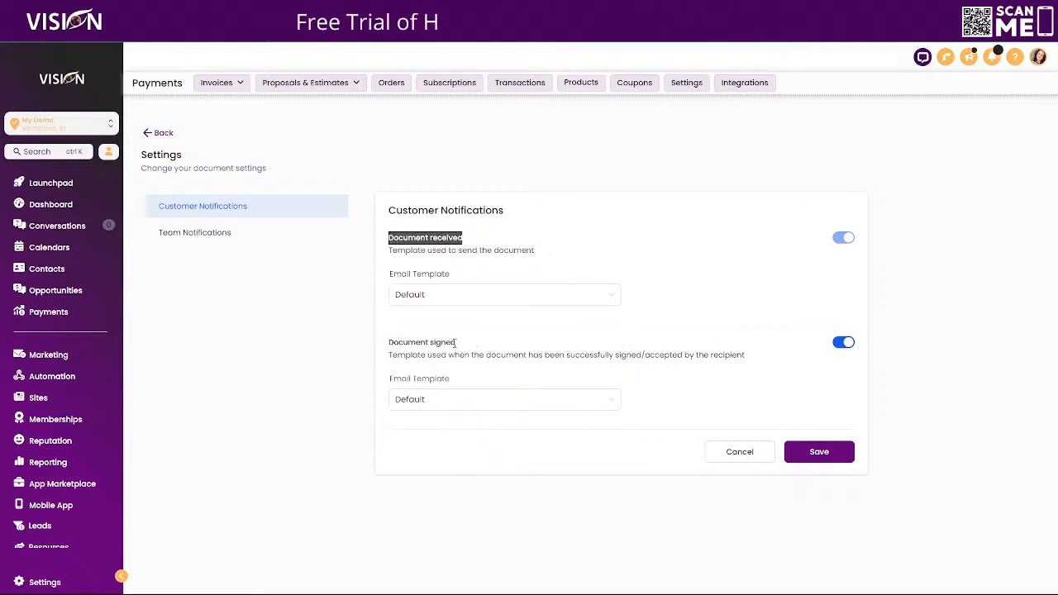
{"action": "left_click_drag", "start_coordinate": [456, 342], "coordinate": [388, 348]}
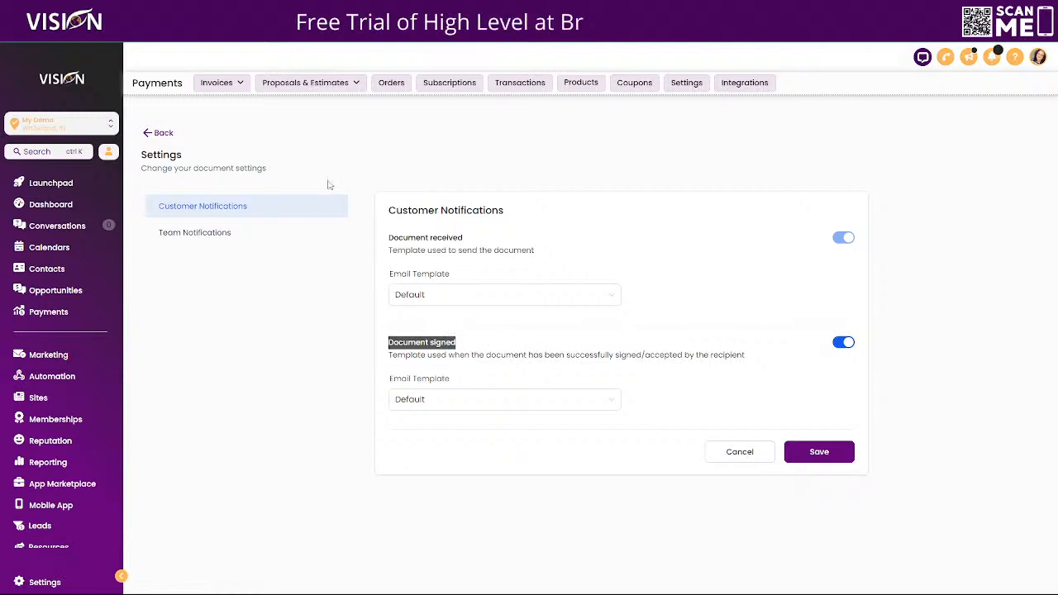
Go to Marketing > Emails > Templates and browse the System templates in the Template Library.
{"action": "left_click", "coordinate": [48, 355]}
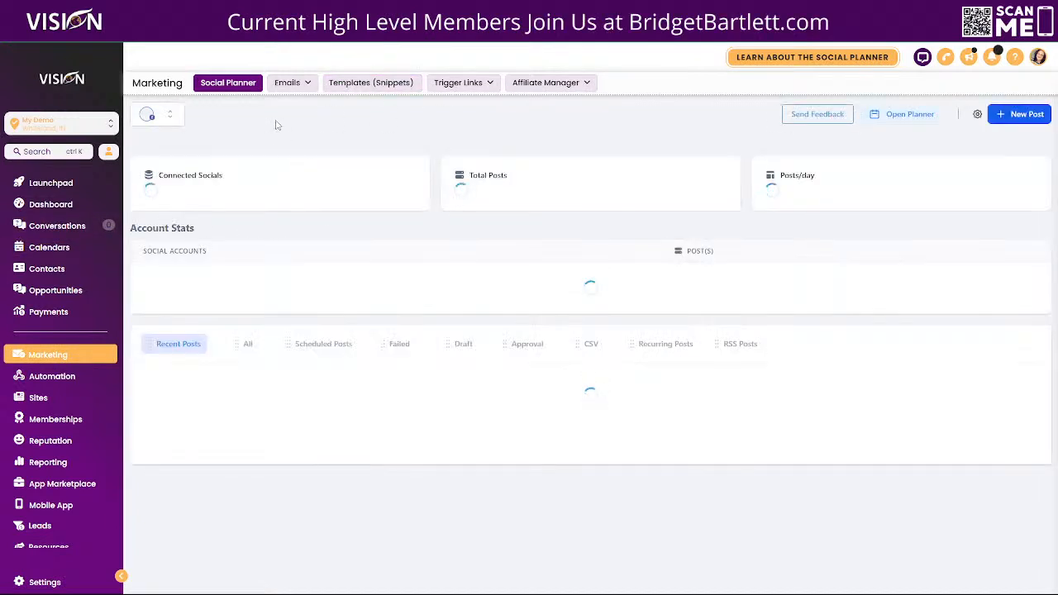
{"action": "left_click", "coordinate": [288, 82]}
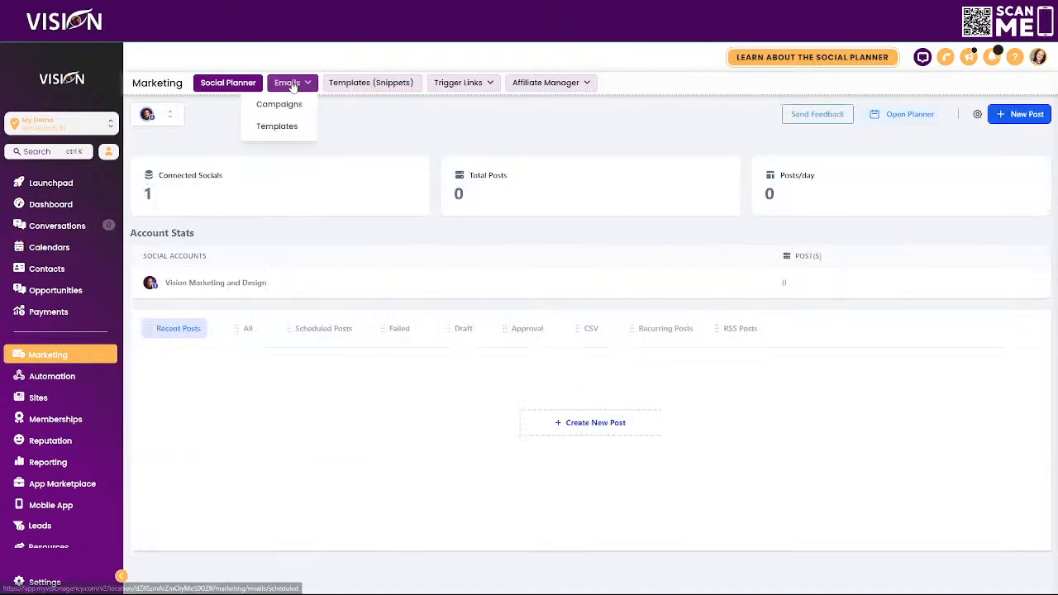
{"action": "left_click", "coordinate": [283, 128]}
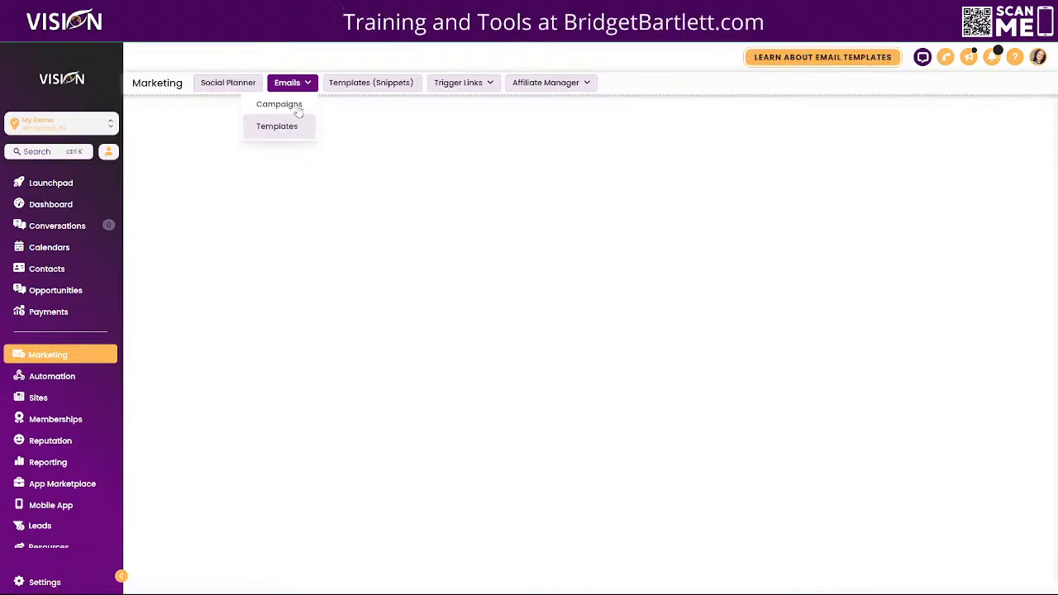
{"action": "mouse_move", "coordinate": [304, 80]}
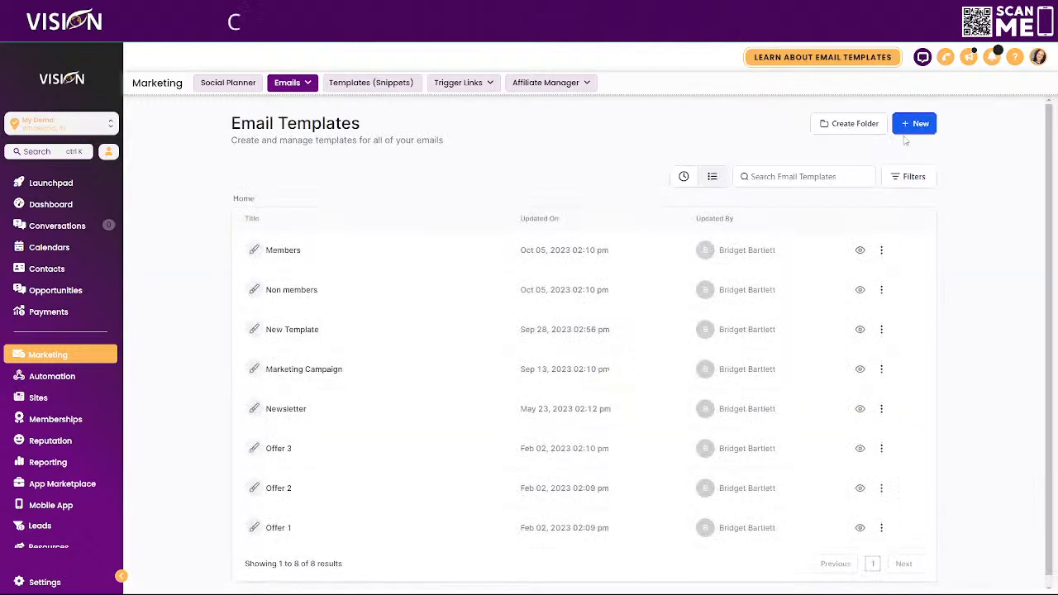
{"action": "left_click", "coordinate": [909, 124]}
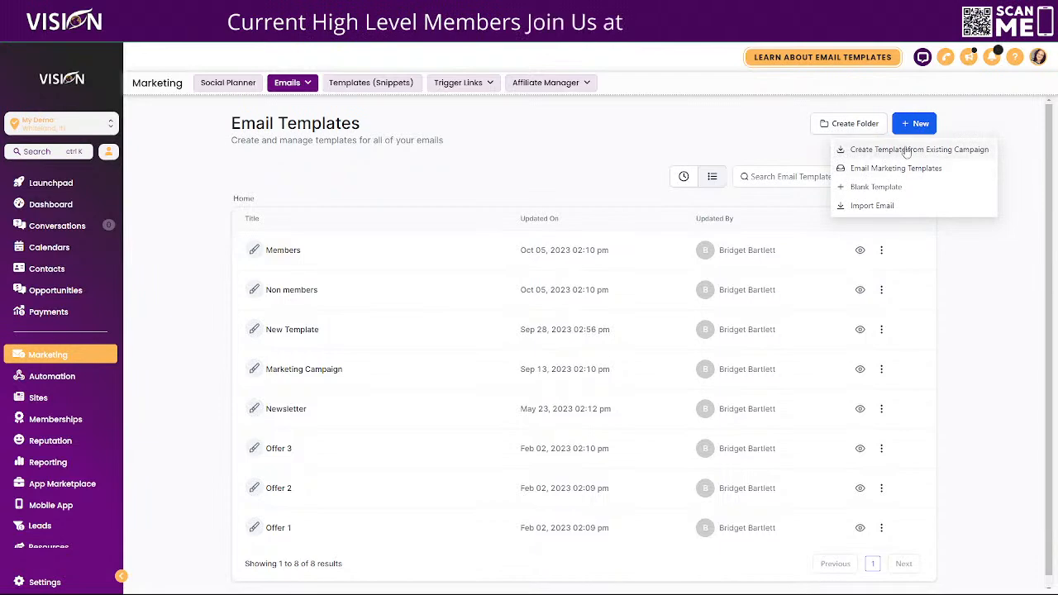
{"action": "left_click", "coordinate": [886, 170]}
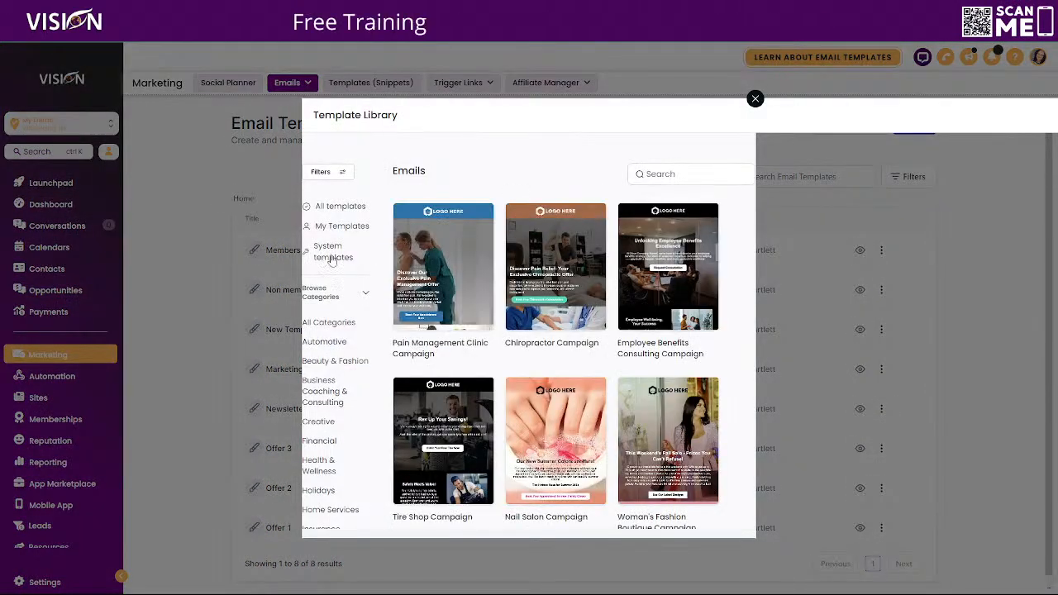
{"action": "left_click", "coordinate": [326, 257]}
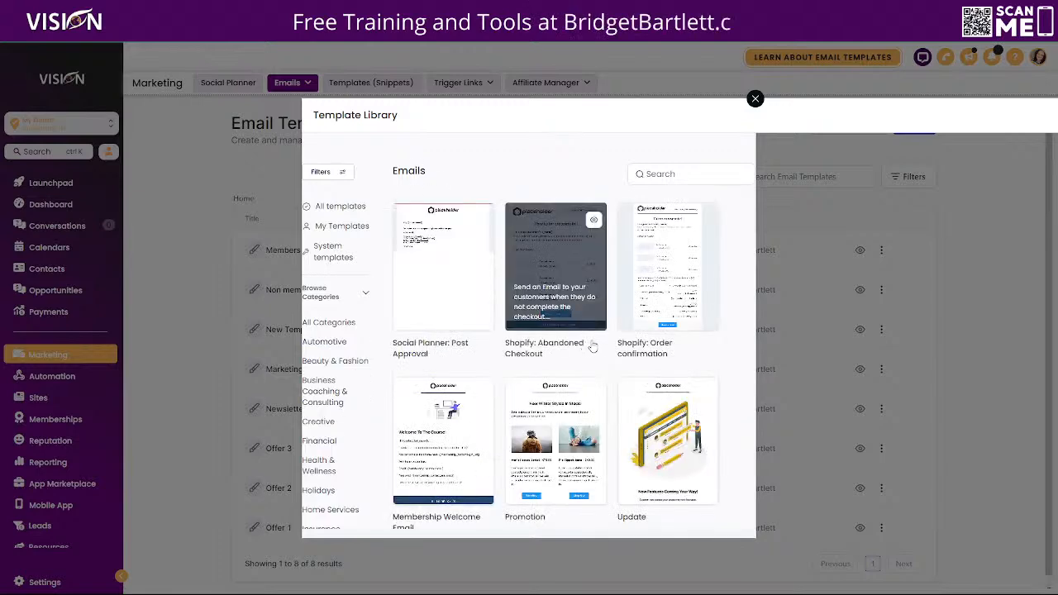
{"action": "scroll", "coordinate": [596, 356], "scroll_direction": "down", "scroll_amount": 5}
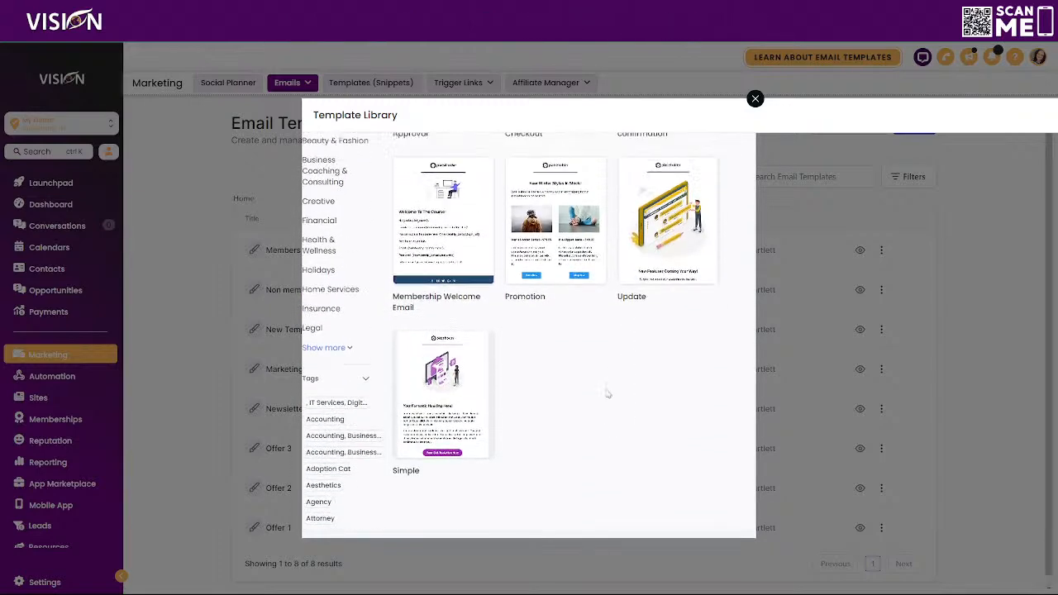
{"action": "scroll", "coordinate": [606, 394], "scroll_direction": "up", "scroll_amount": 3}
{"action": "scroll", "coordinate": [586, 404], "scroll_direction": "up", "scroll_amount": 2}
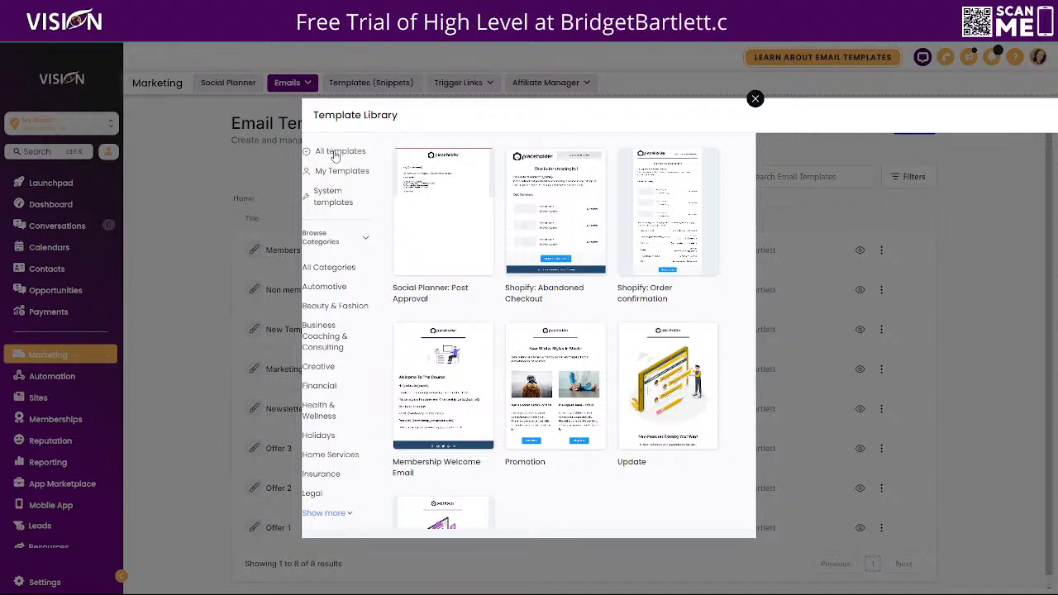
Close the Template Library and start a Blank Template in the Design Editor.
{"action": "left_click", "coordinate": [754, 98]}
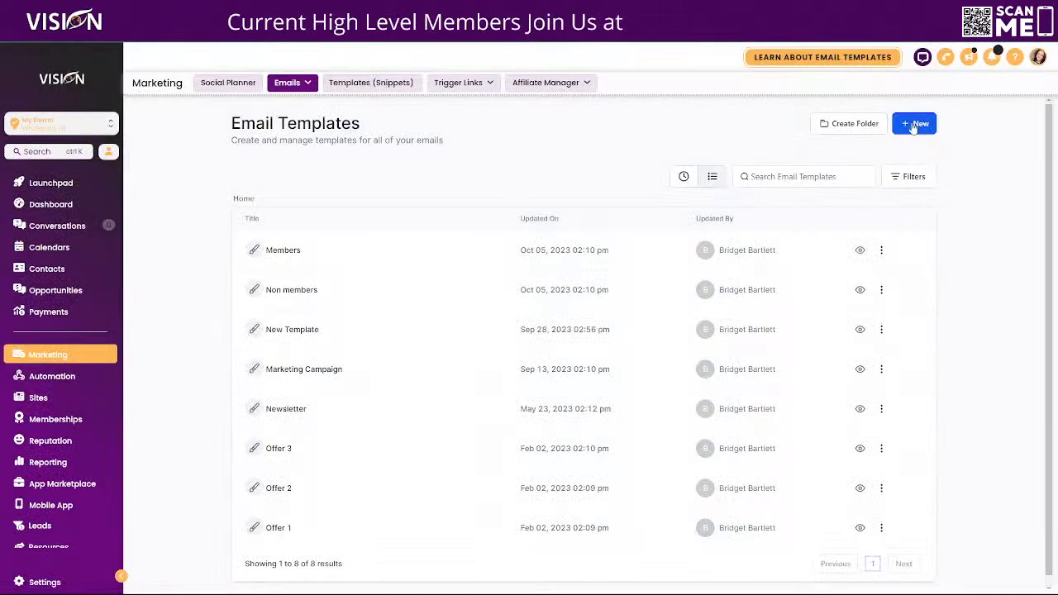
{"action": "left_click", "coordinate": [914, 123]}
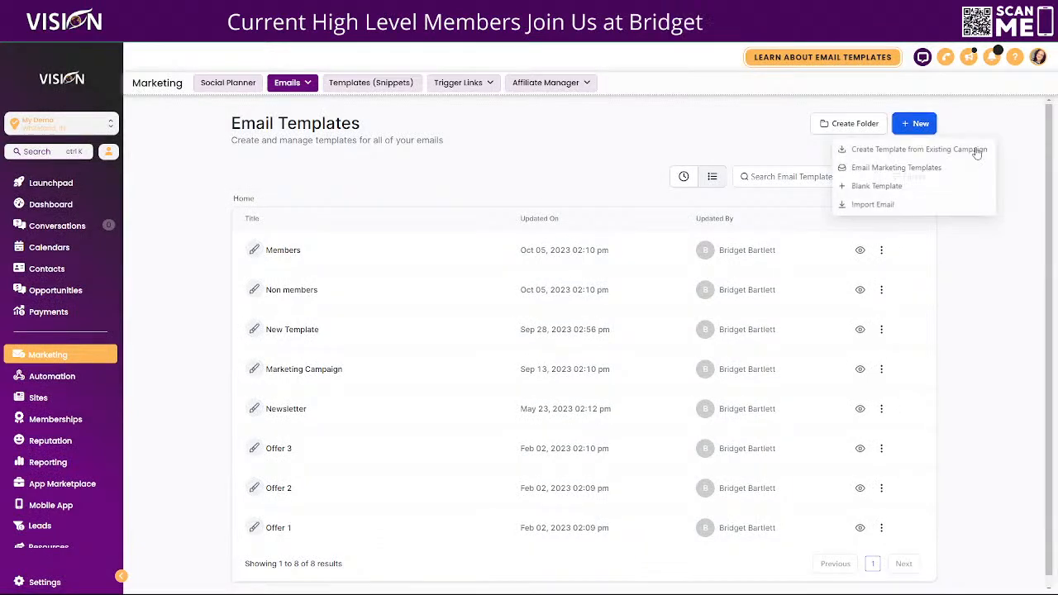
{"action": "left_click", "coordinate": [868, 189]}
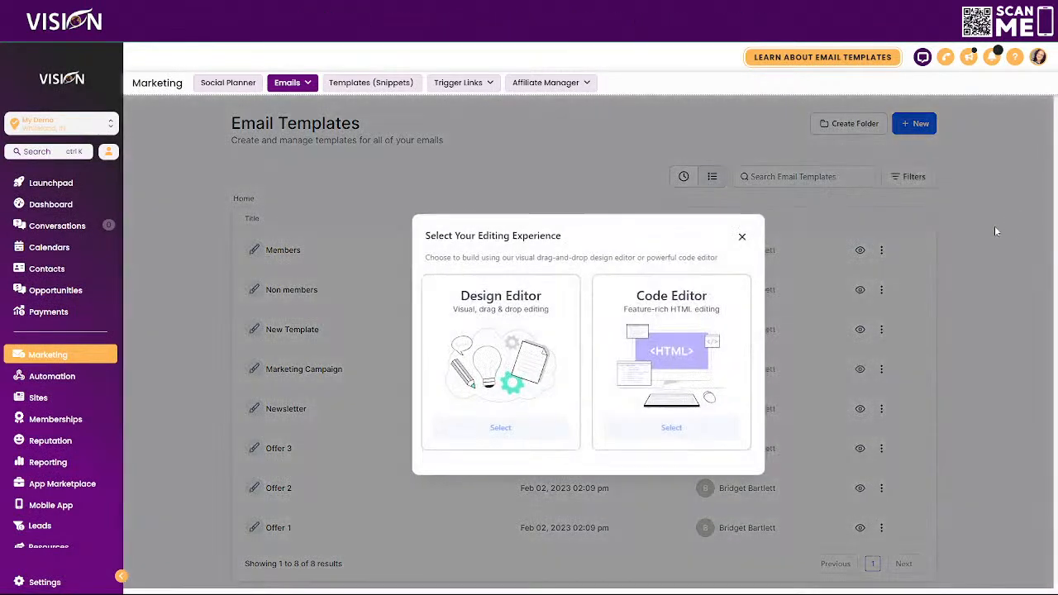
{"action": "left_click", "coordinate": [501, 428]}
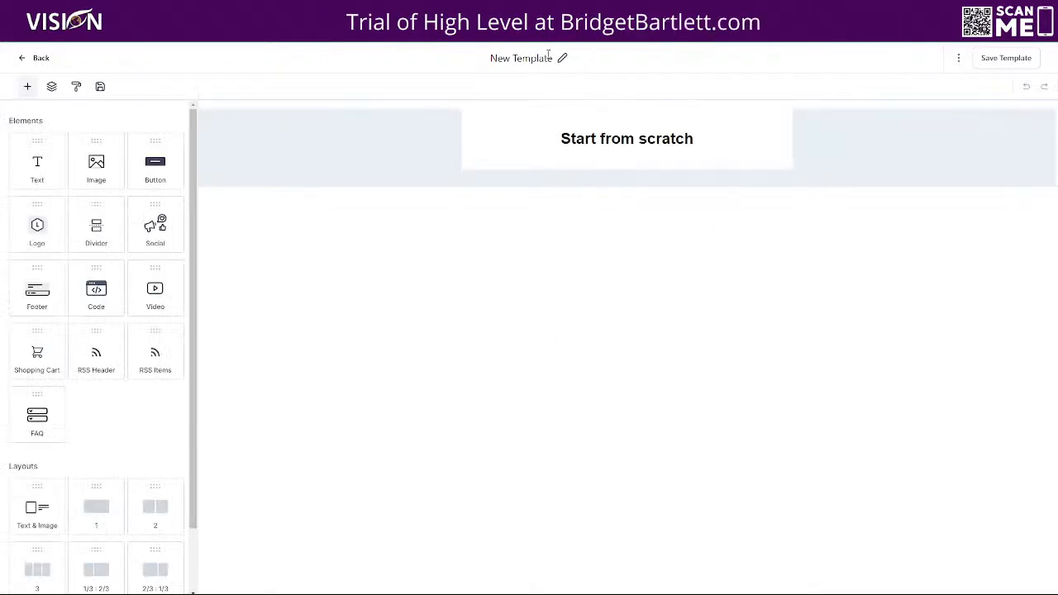
Retitle the template from New Template to 'Proposal Sent Customer Facing'.
{"action": "left_click_drag", "start_coordinate": [553, 58], "coordinate": [490, 58]}
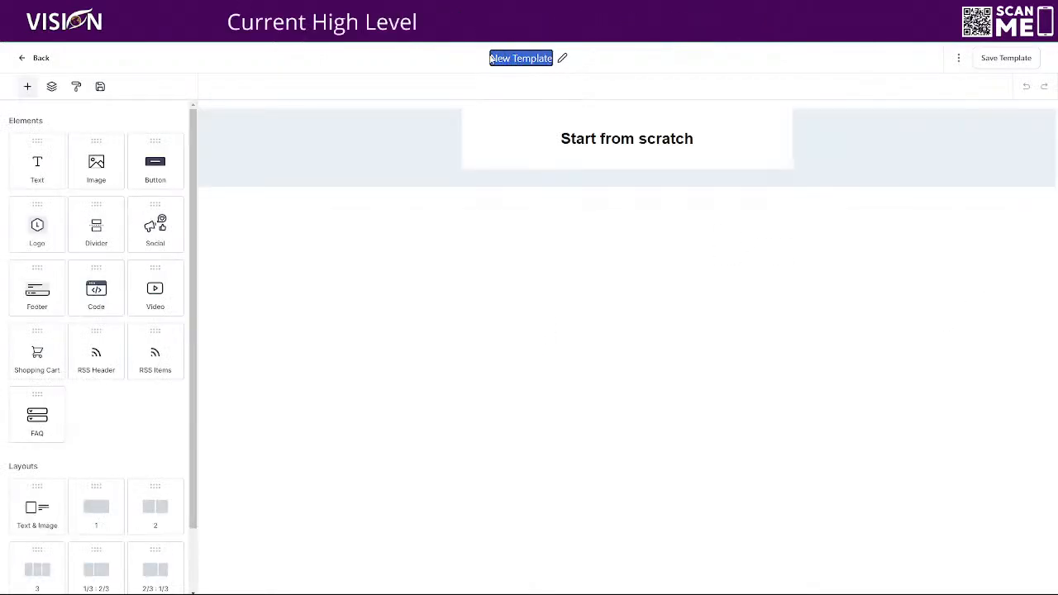
{"action": "type", "text": "Prop"}
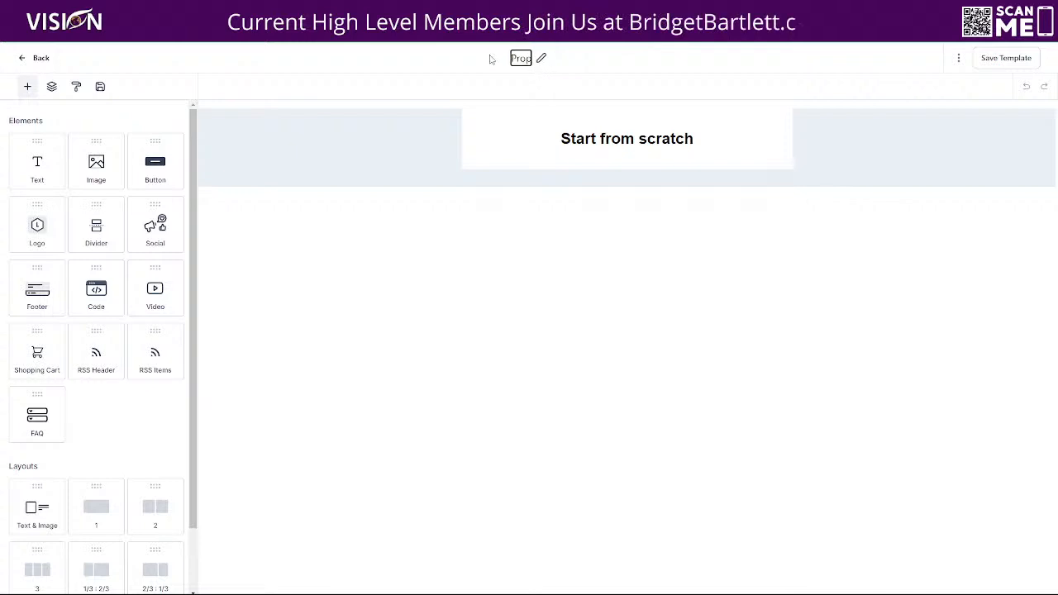
{"action": "type", "text": "osa"}
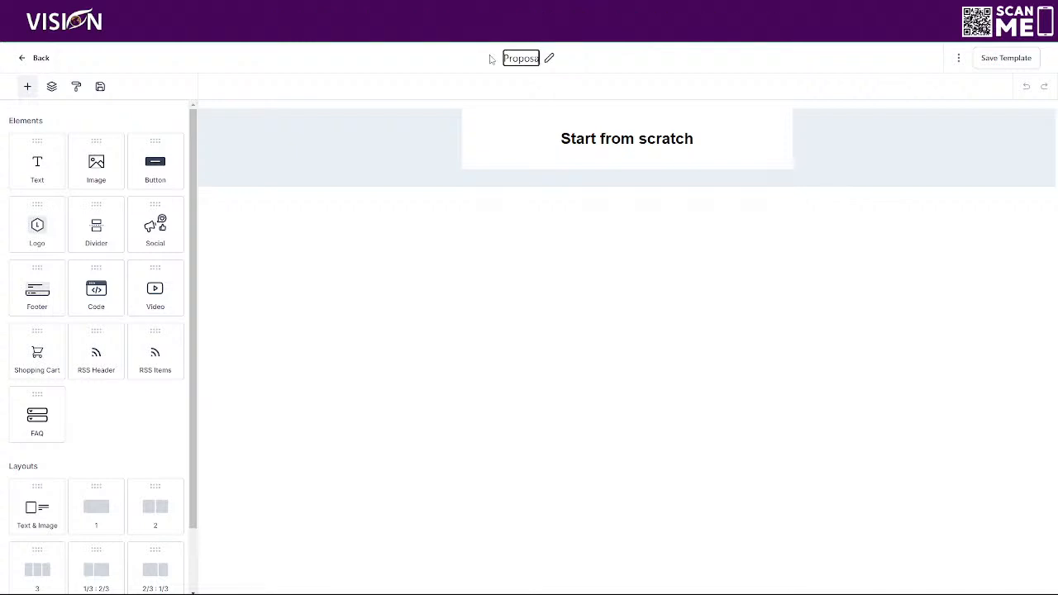
{"action": "type", "text": "l Te"}
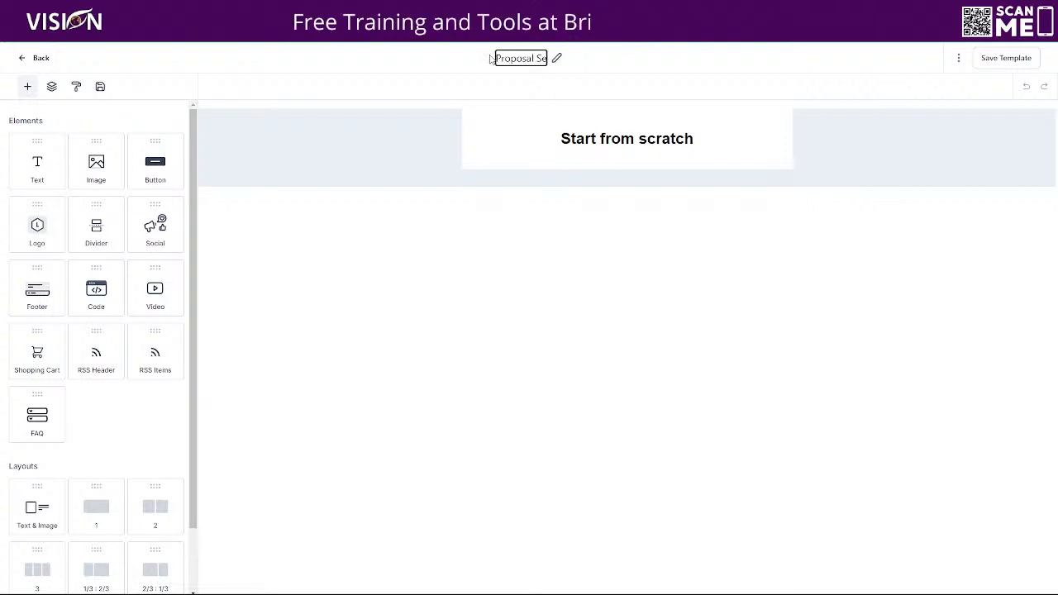
{"action": "key", "text": "BackSpace"}
{"action": "key", "text": "BackSpace"}
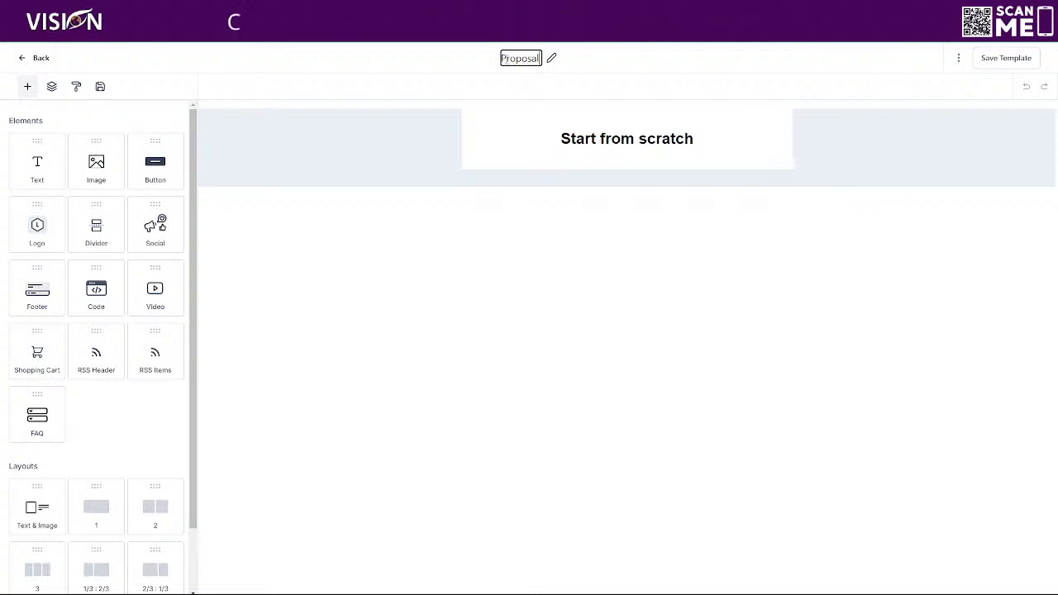
{"action": "type", "text": "Sent"}
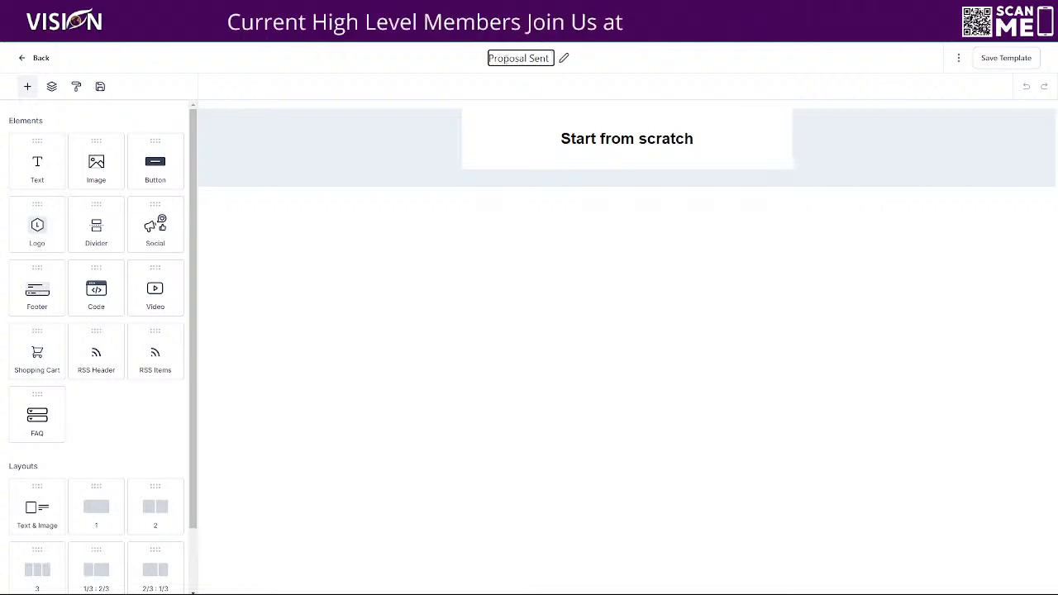
{"action": "type", "text": " Customer Facing"}
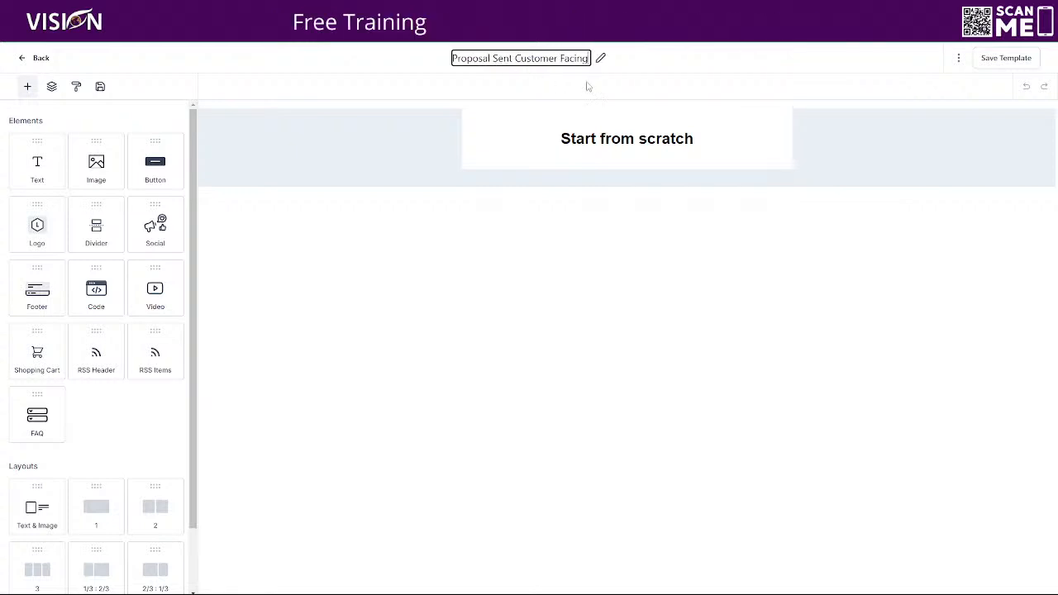
Add an image block above 'Start from scratch' using genericLogo.png from the media library's Relocated Item folder.
{"action": "left_click", "coordinate": [682, 65]}
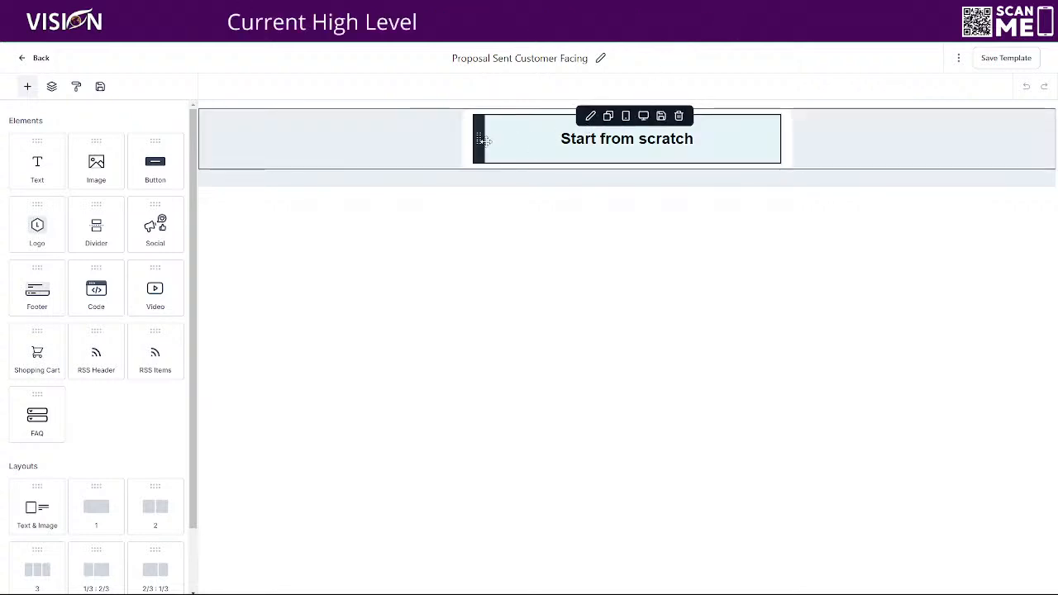
{"action": "left_click_drag", "start_coordinate": [123, 158], "coordinate": [568, 114]}
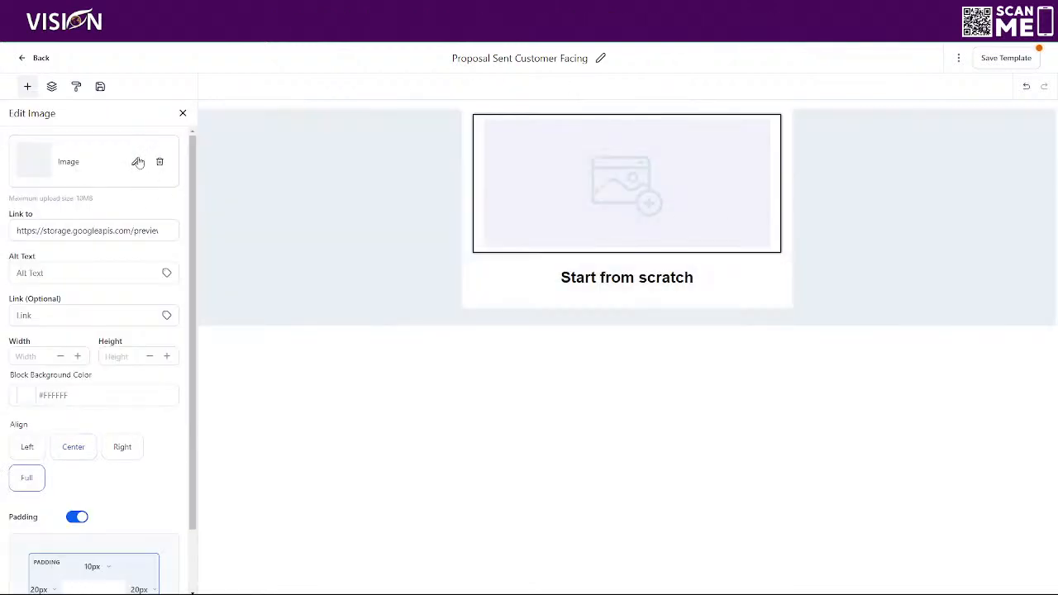
{"action": "left_click", "coordinate": [137, 163]}
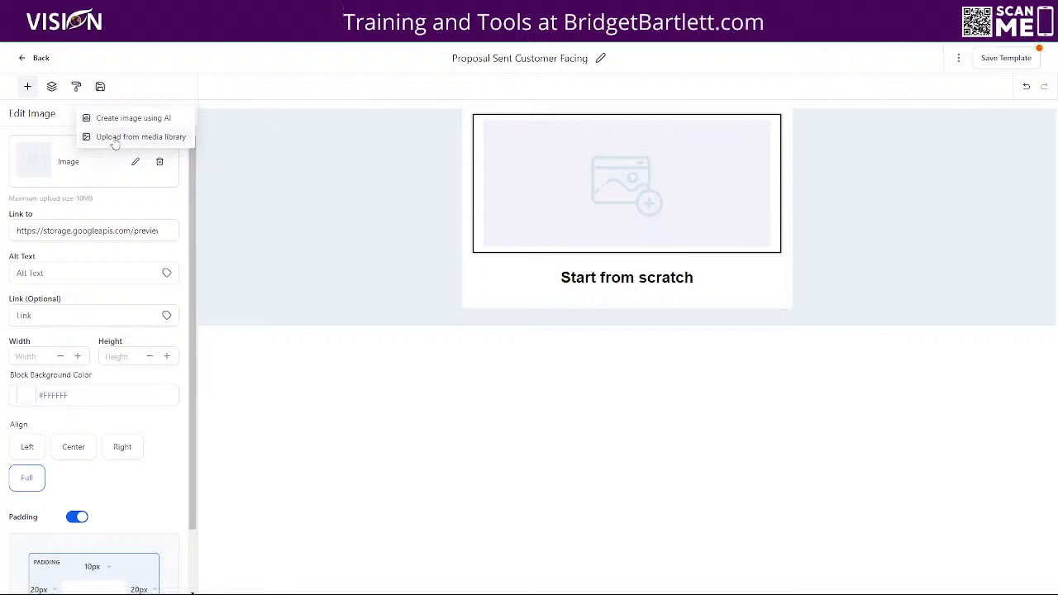
{"action": "left_click", "coordinate": [114, 139]}
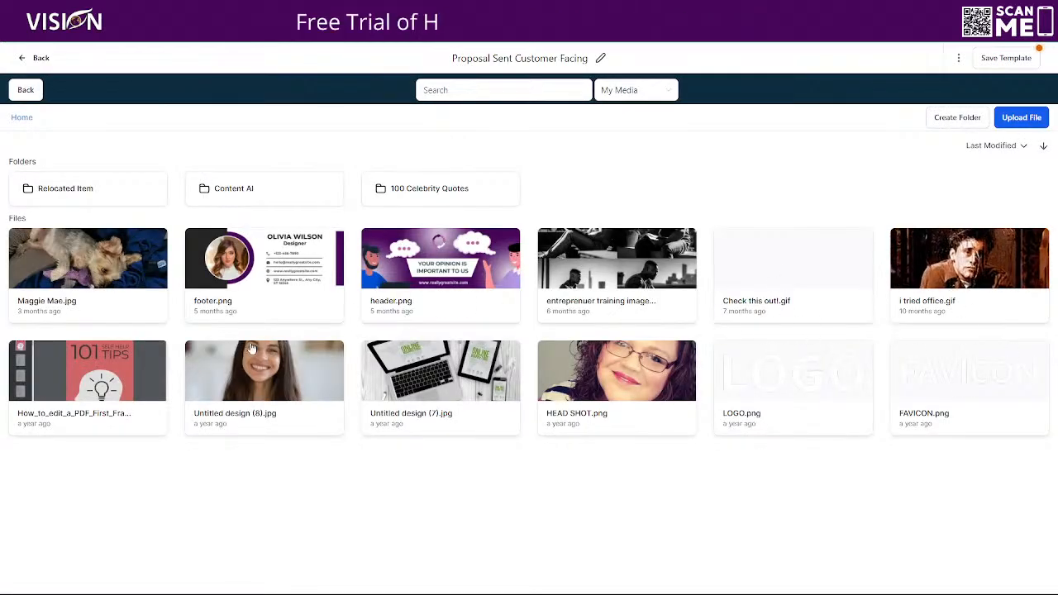
{"action": "left_click", "coordinate": [73, 192]}
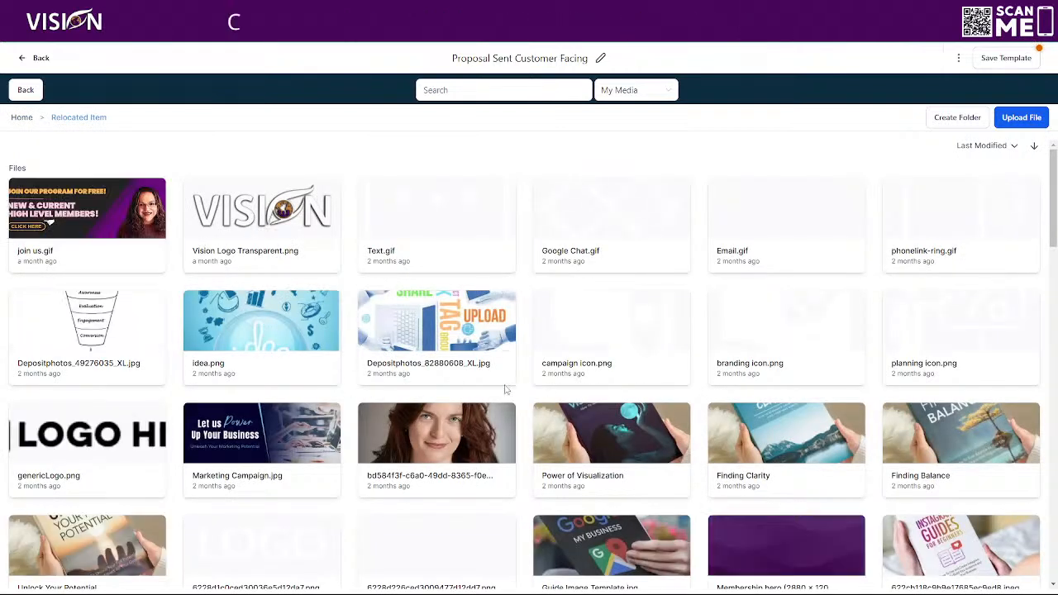
{"action": "scroll", "coordinate": [452, 389], "scroll_direction": "down", "scroll_amount": 8}
{"action": "scroll", "coordinate": [494, 378], "scroll_direction": "down", "scroll_amount": 10}
{"action": "scroll", "coordinate": [537, 365], "scroll_direction": "up", "scroll_amount": 10}
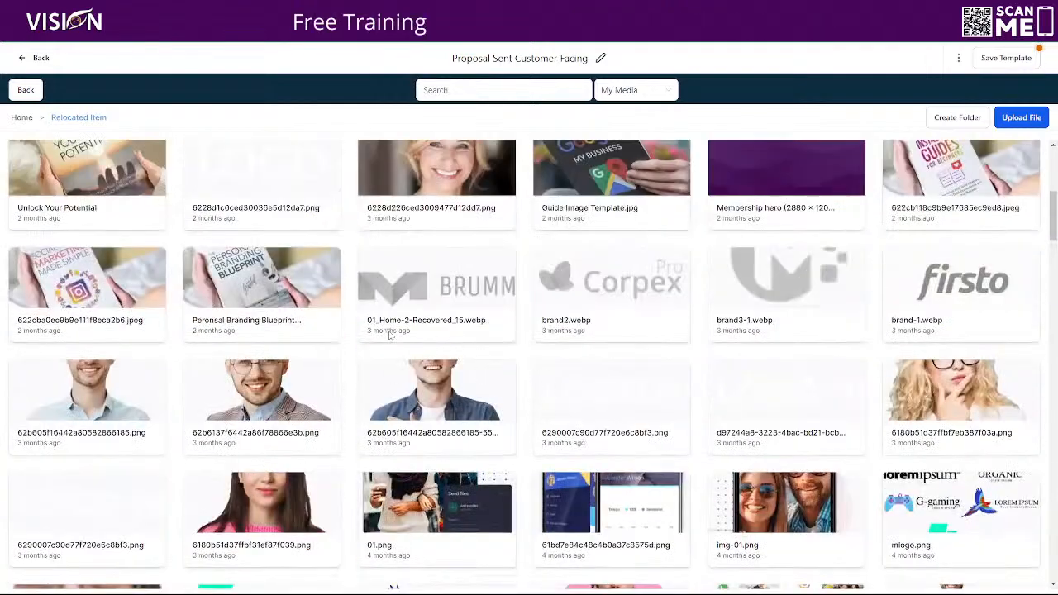
{"action": "scroll", "coordinate": [538, 385], "scroll_direction": "up", "scroll_amount": 3}
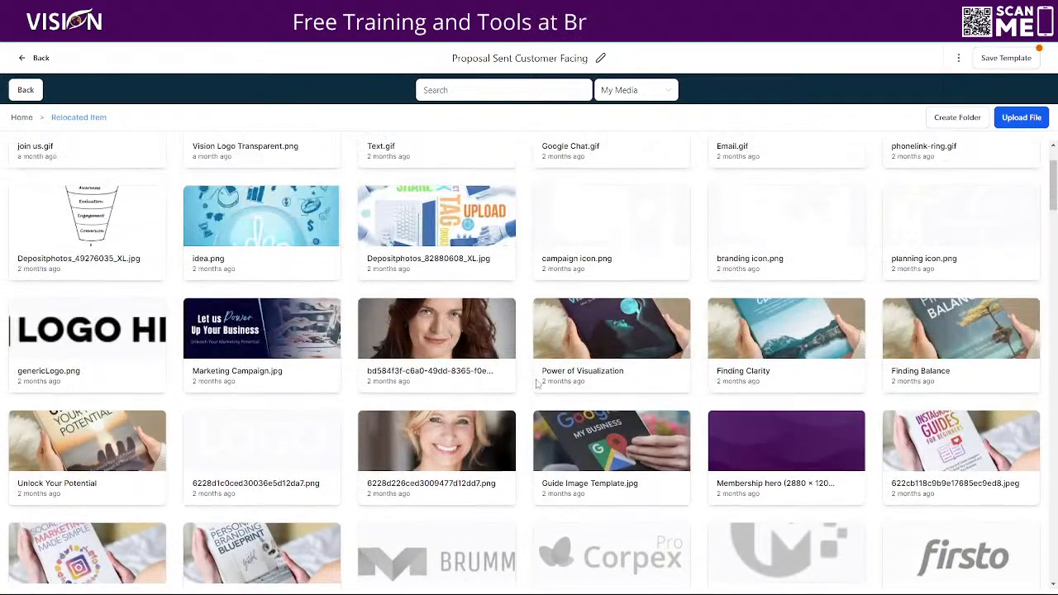
{"action": "left_click", "coordinate": [47, 335]}
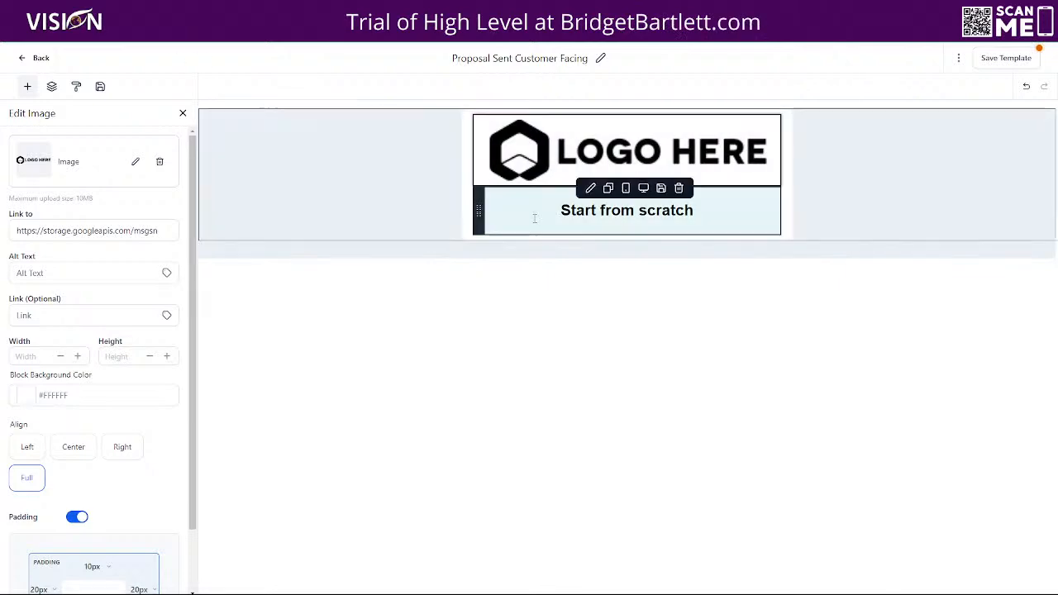
Select the template's 'Start from scratch' heading text, then the recipient's name in the sample email heading.
{"action": "left_click", "coordinate": [535, 217]}
{"action": "left_click_drag", "start_coordinate": [540, 210], "coordinate": [705, 214]}
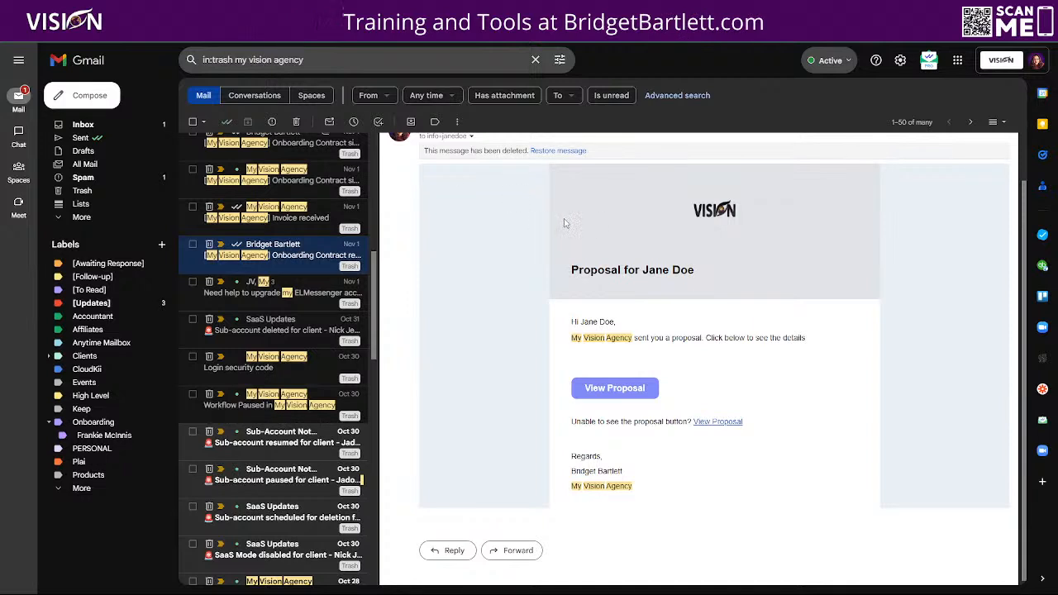
{"action": "left_click_drag", "start_coordinate": [697, 272], "coordinate": [641, 271]}
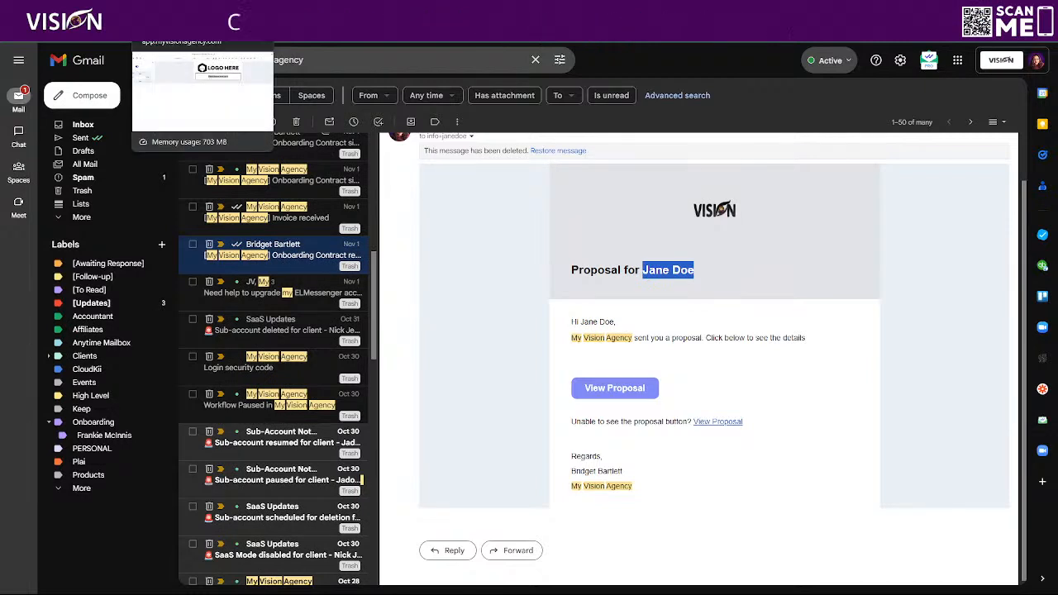
Change the heading to 'Proposal for {{contact.name}}' with the Full Name merge field, removing First Name.
{"action": "left_click", "coordinate": [170, 12]}
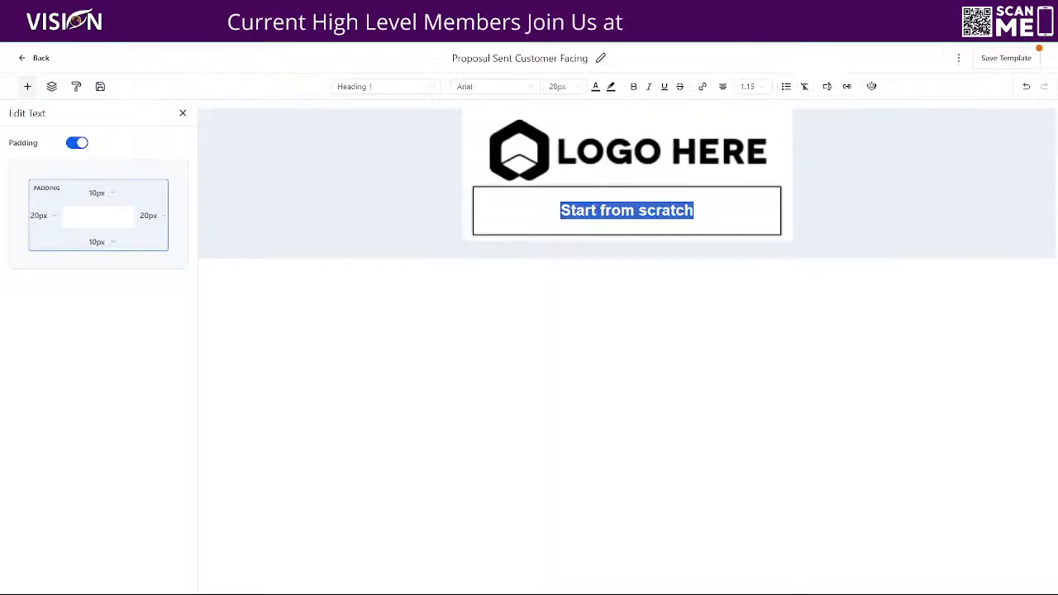
{"action": "type", "text": "Pr"}
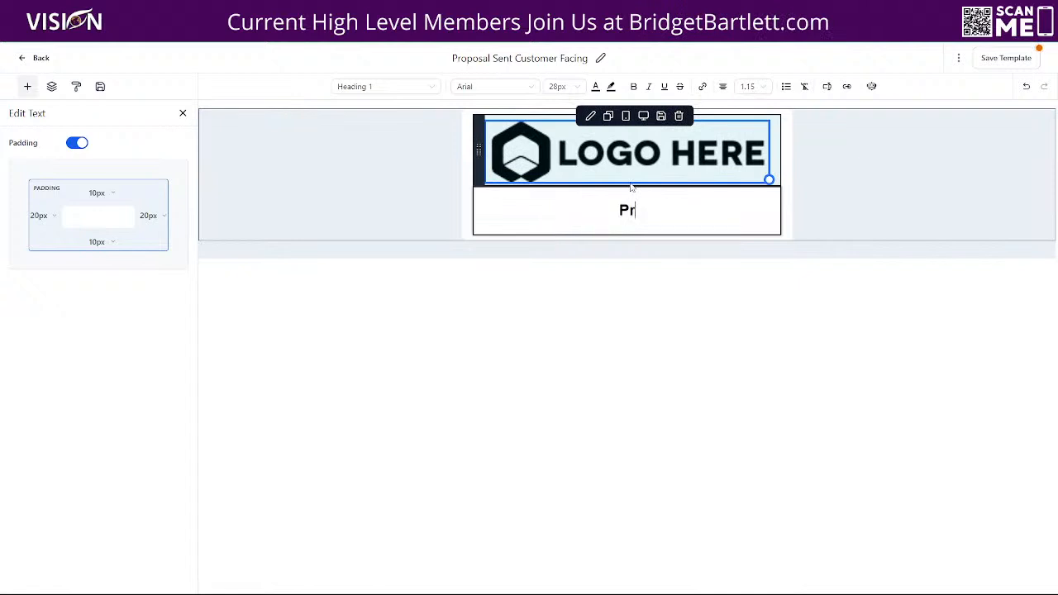
{"action": "type", "text": "opos"}
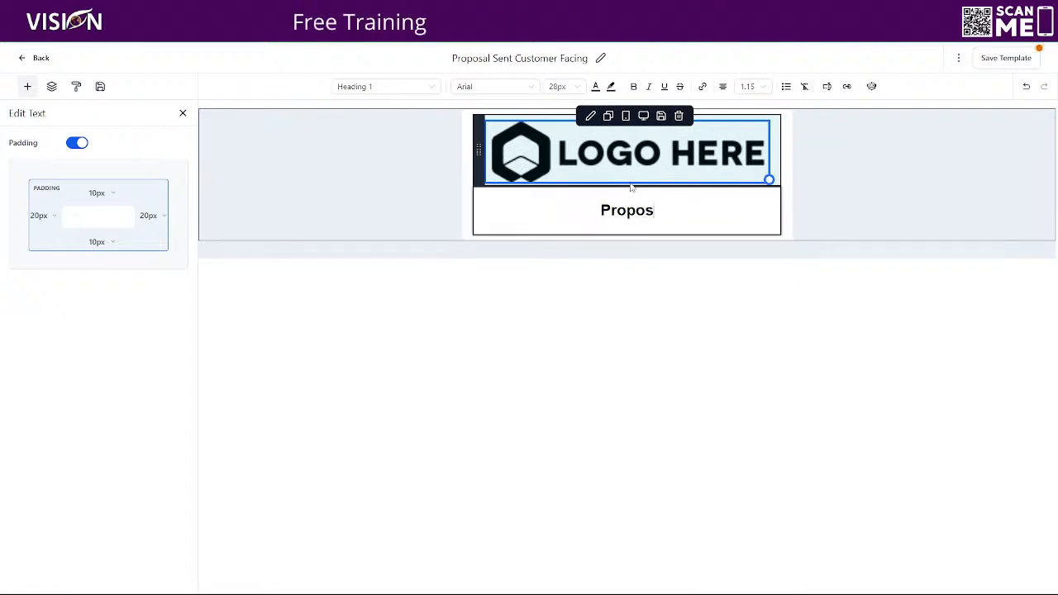
{"action": "type", "text": "al for"}
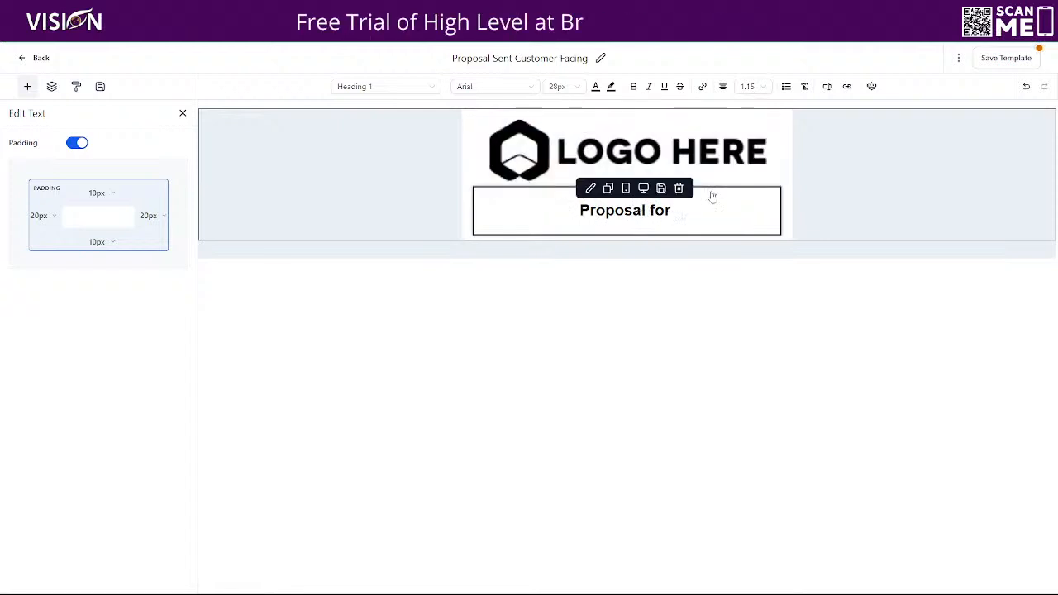
{"action": "left_click", "coordinate": [827, 87]}
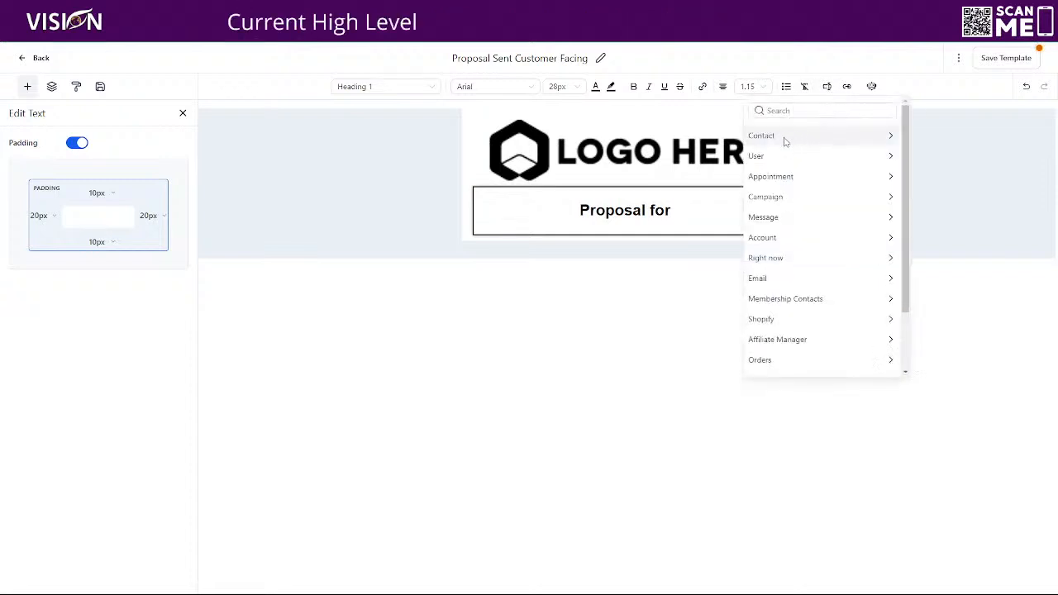
{"action": "scroll", "coordinate": [835, 306], "scroll_direction": "down", "scroll_amount": 2}
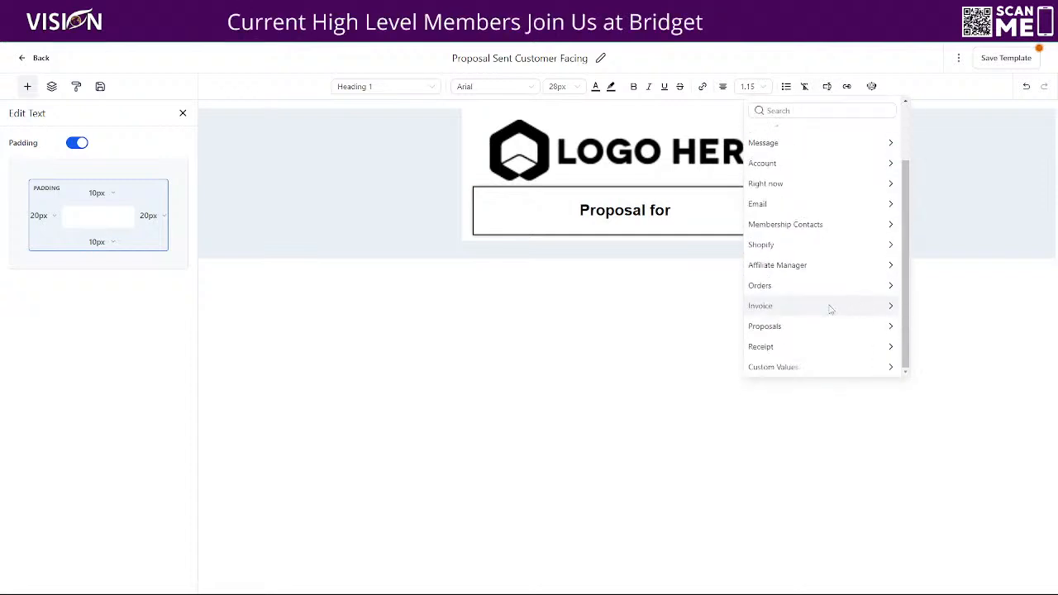
{"action": "left_click", "coordinate": [769, 327]}
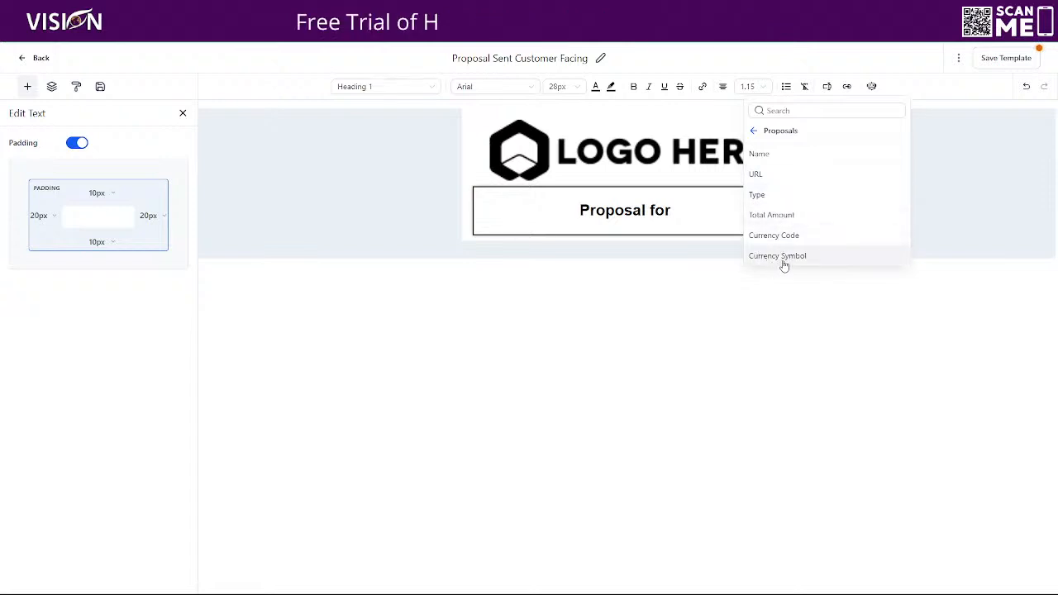
{"action": "left_click", "coordinate": [756, 132]}
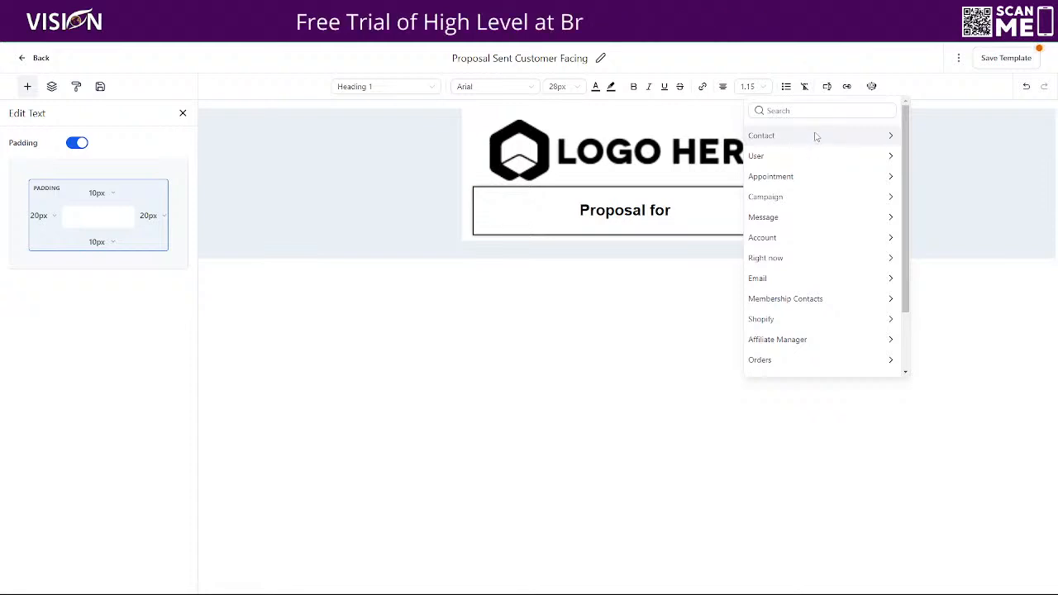
{"action": "left_click", "coordinate": [819, 135]}
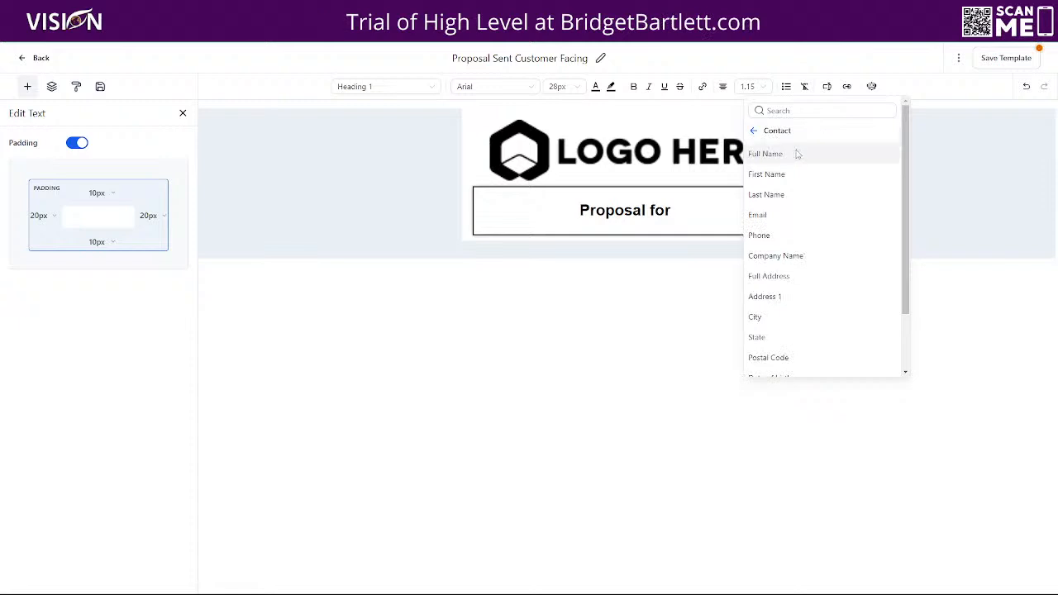
{"action": "left_click", "coordinate": [787, 175]}
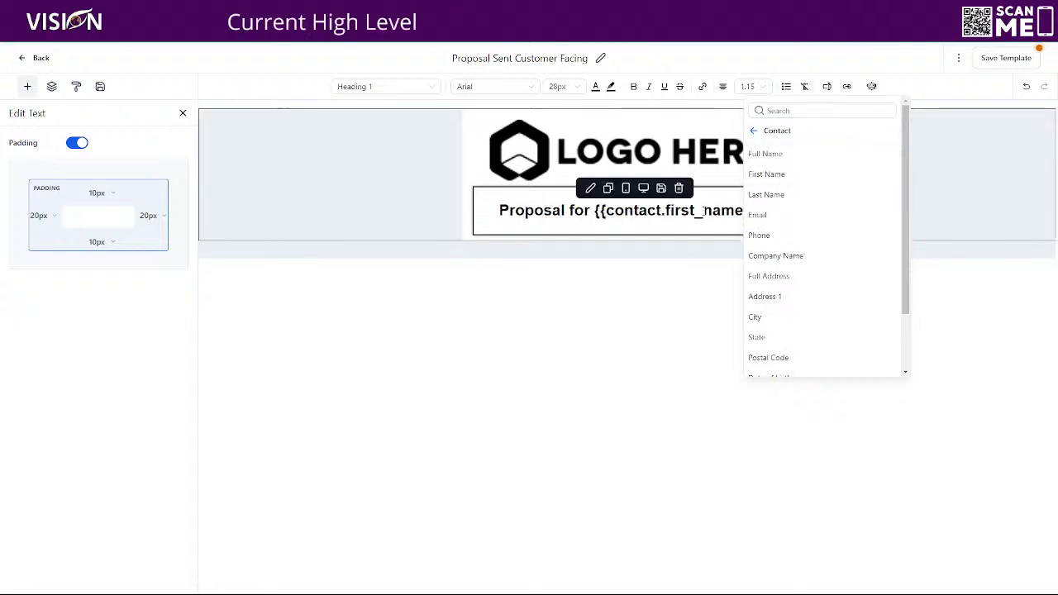
{"action": "left_click", "coordinate": [782, 160]}
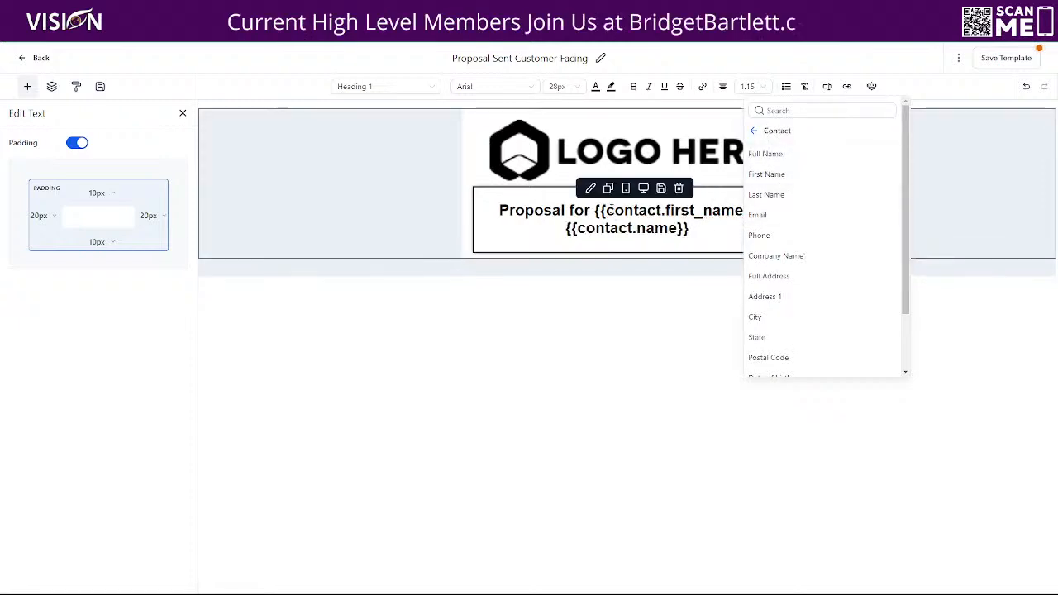
{"action": "left_click_drag", "start_coordinate": [755, 211], "coordinate": [593, 213]}
{"action": "key", "text": "BackSpace"}
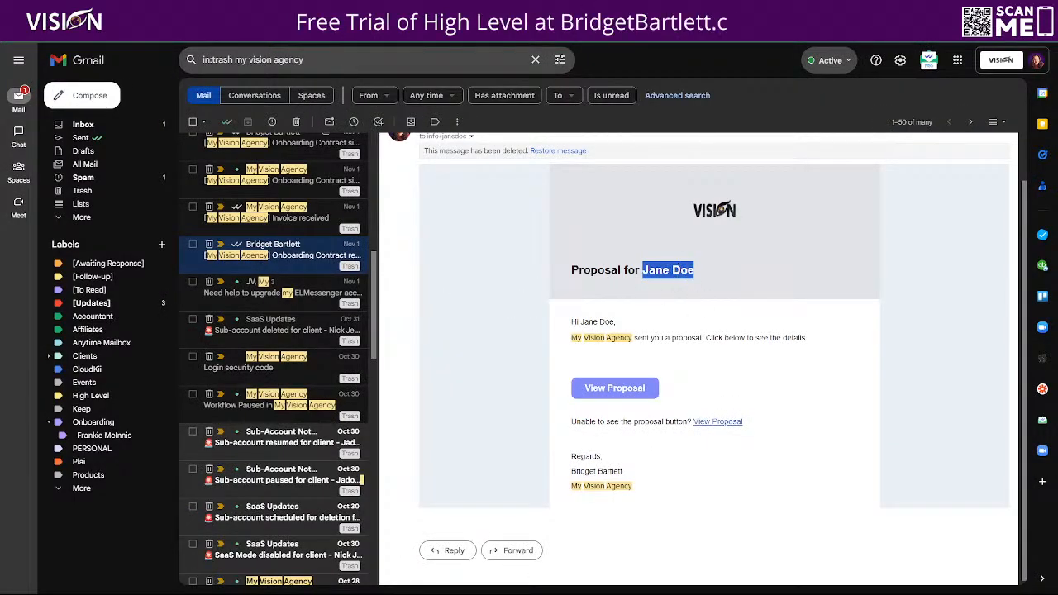
Copy the sample email's greeting and message lines below the heading and left-align them.
{"action": "left_click", "coordinate": [570, 309]}
{"action": "left_click_drag", "start_coordinate": [573, 324], "coordinate": [807, 343]}
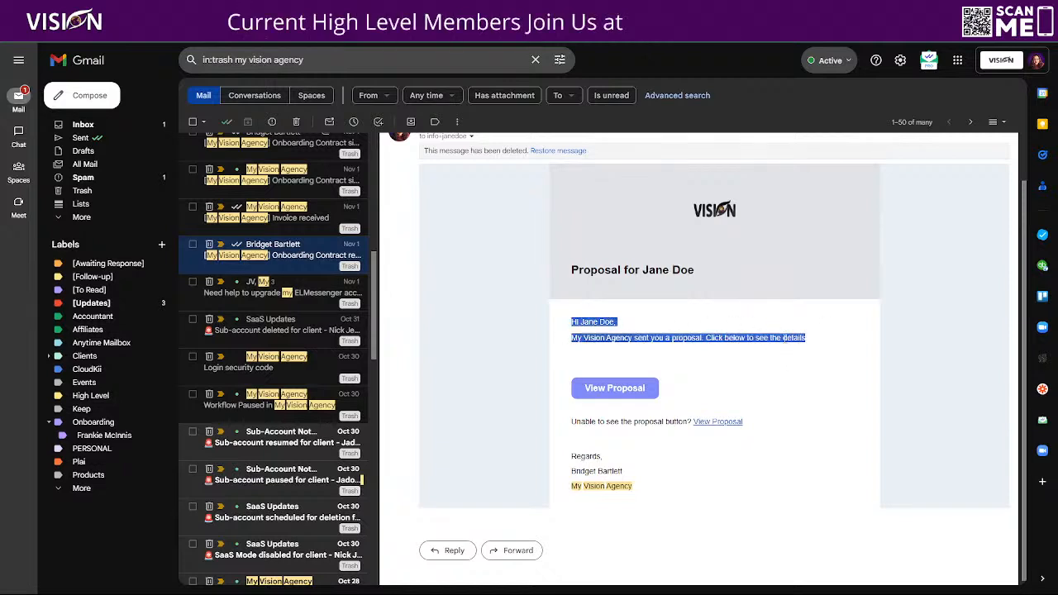
{"action": "right_click", "coordinate": [784, 339]}
{"action": "left_click", "coordinate": [814, 347]}
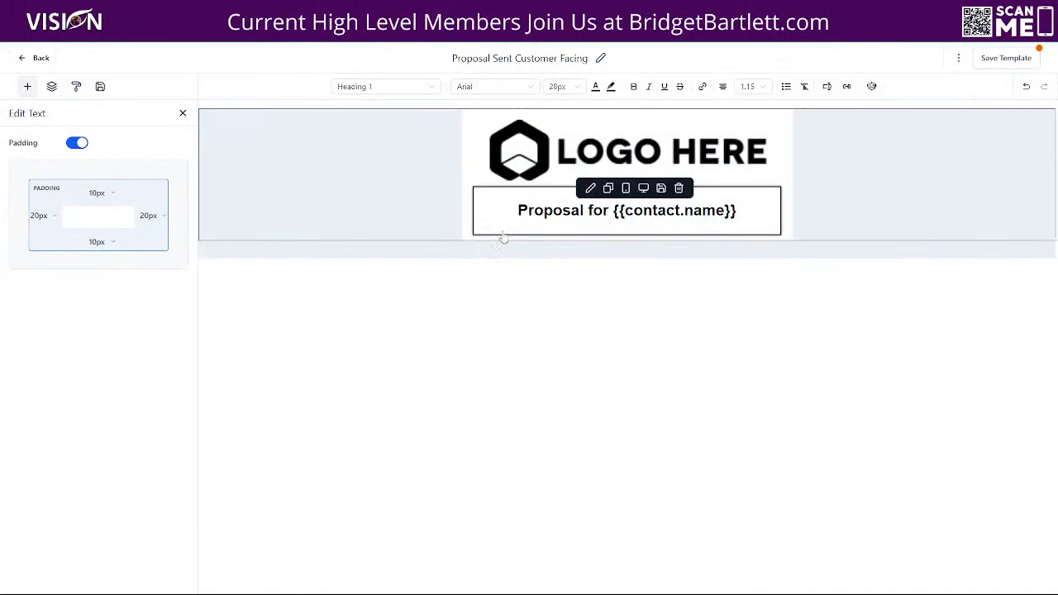
{"action": "key", "text": "Return"}
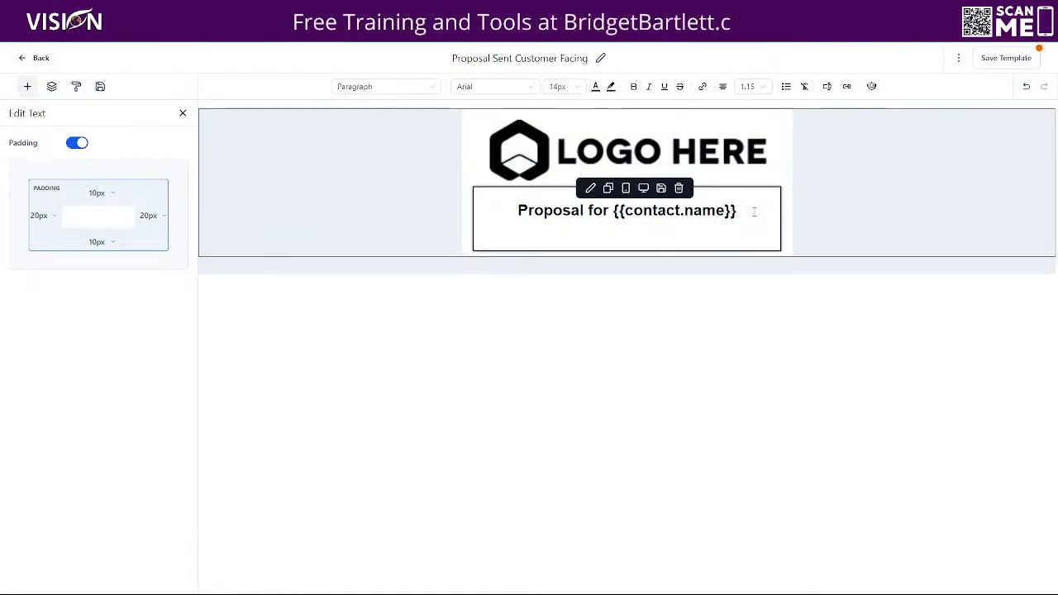
{"action": "key", "text": "ctrl+v"}
{"action": "left_click_drag", "start_coordinate": [602, 236], "coordinate": [726, 250]}
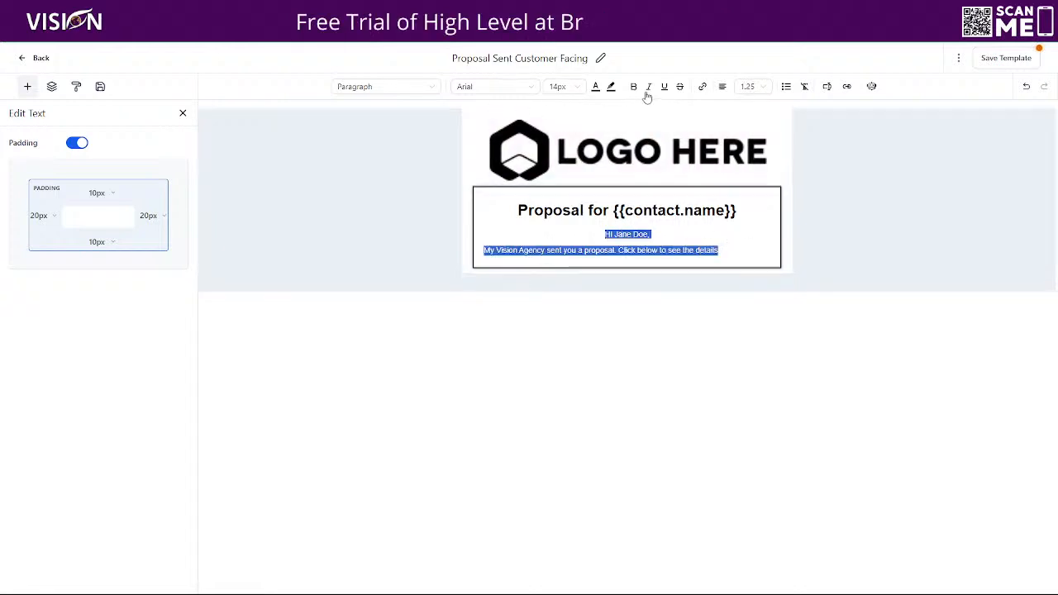
{"action": "left_click", "coordinate": [723, 88]}
{"action": "left_click", "coordinate": [697, 109]}
{"action": "left_click", "coordinate": [540, 242]}
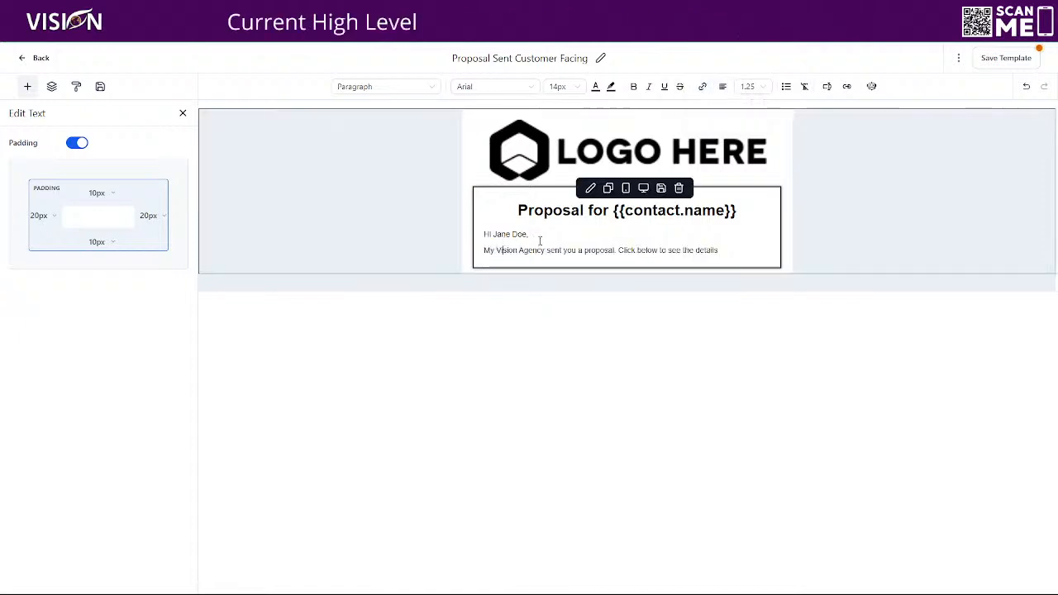
Replace 'Jane Doe' in the greeting with the {{contact.first_name}} merge field.
{"action": "left_click", "coordinate": [494, 234]}
{"action": "left_click_drag", "start_coordinate": [494, 234], "coordinate": [530, 235]}
{"action": "key", "text": "BackSpace"}
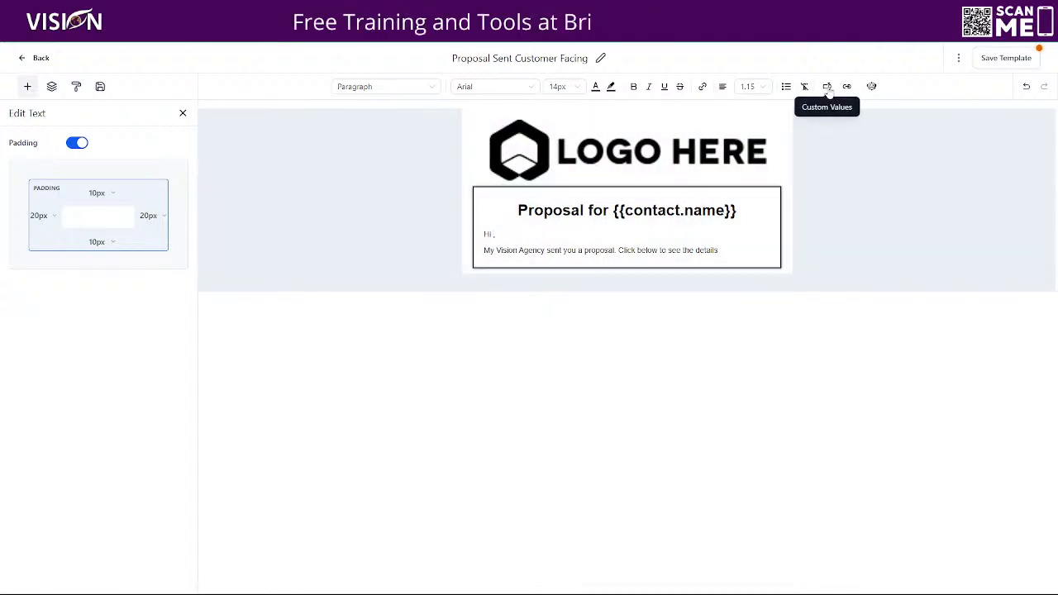
{"action": "left_click", "coordinate": [827, 86]}
{"action": "left_click", "coordinate": [810, 137]}
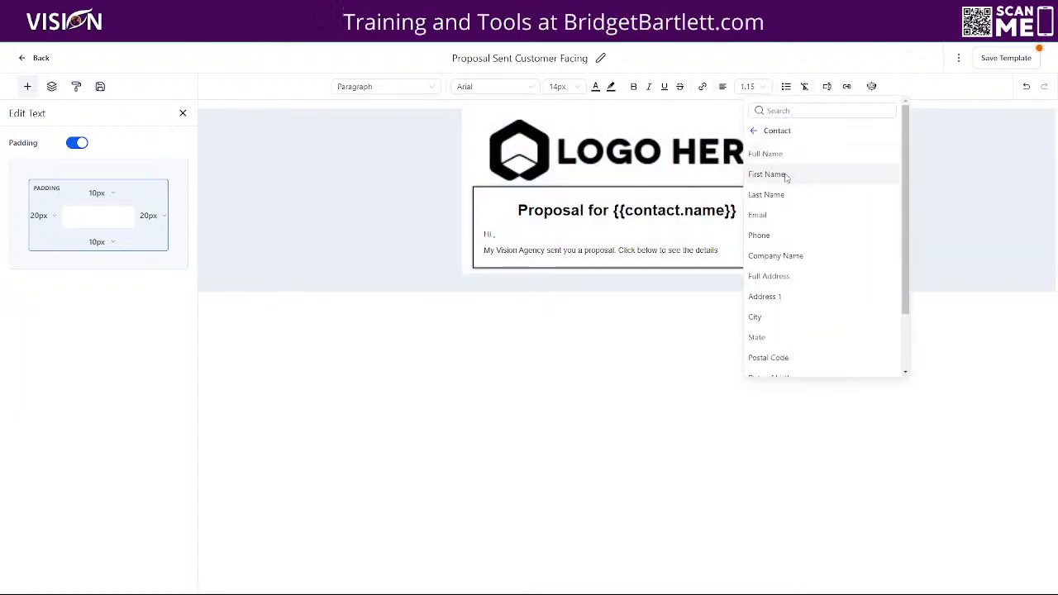
{"action": "left_click", "coordinate": [785, 174]}
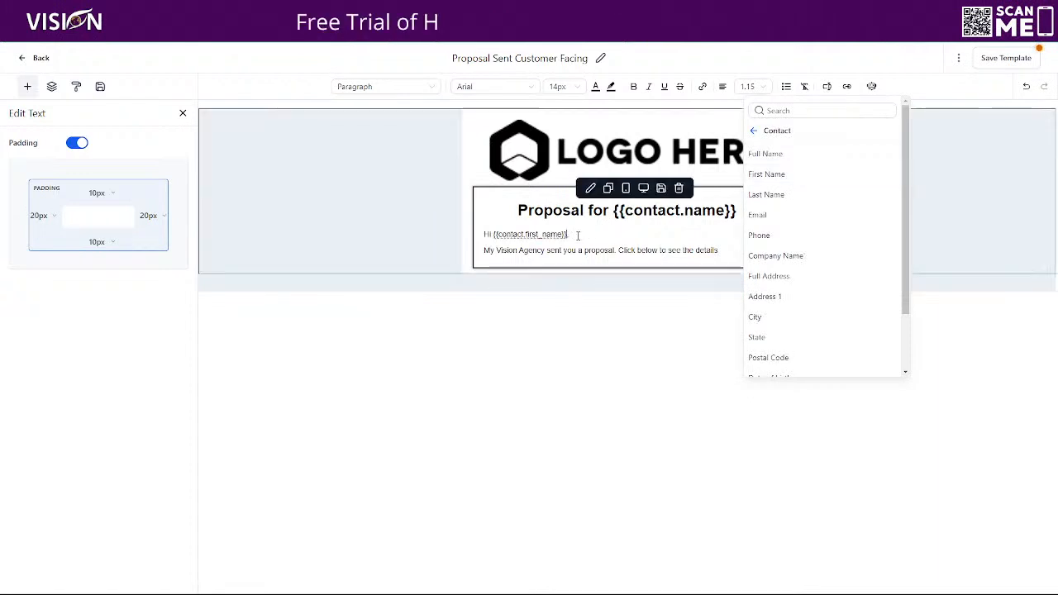
{"action": "left_click", "coordinate": [649, 246]}
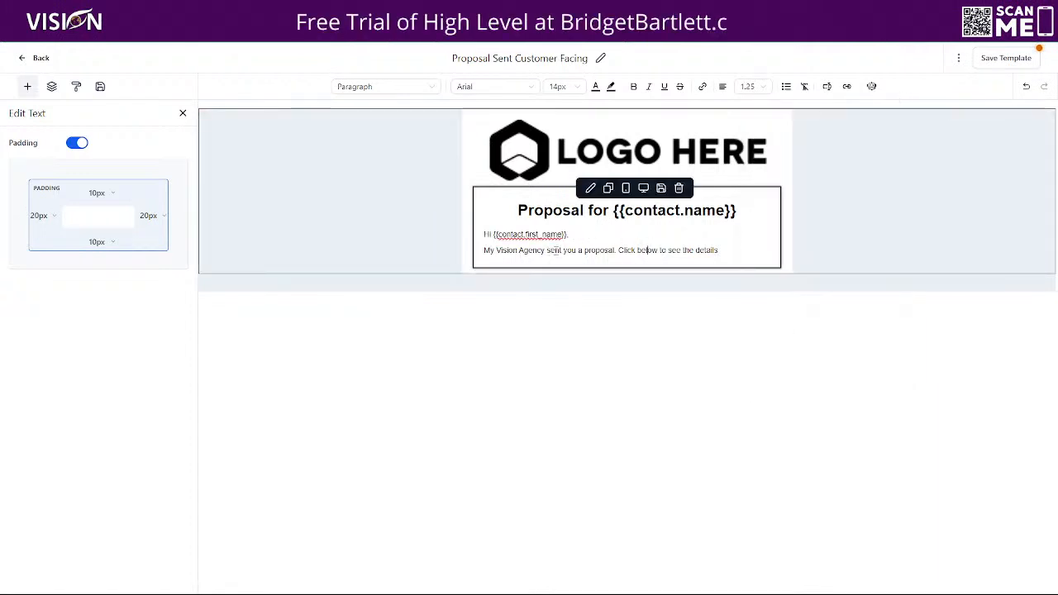
End the message line with a period and remove the extra empty line below it.
{"action": "left_click", "coordinate": [724, 251]}
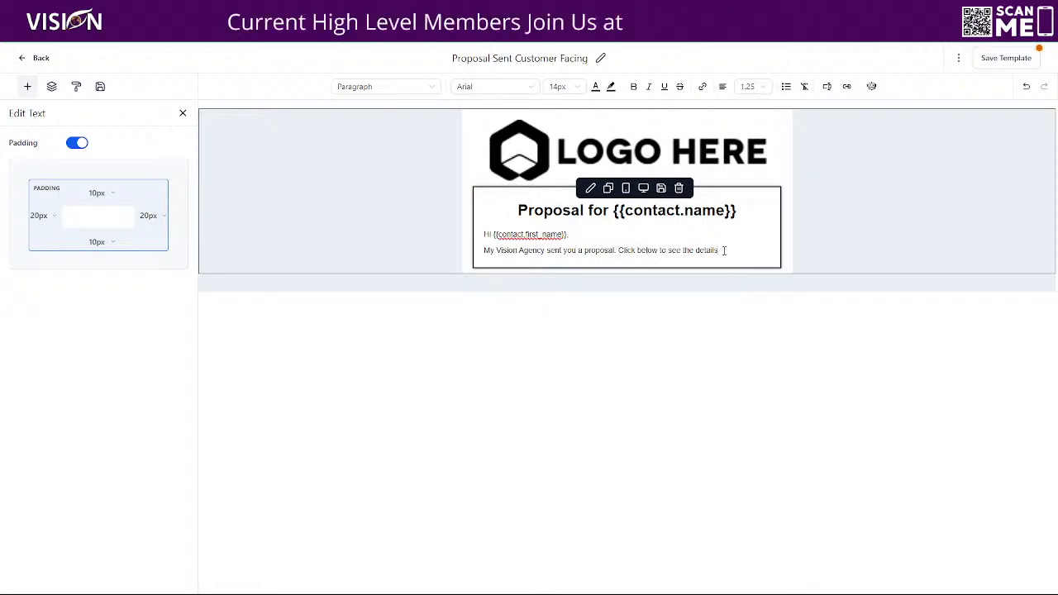
{"action": "type", "text": "."}
{"action": "key", "text": "Return"}
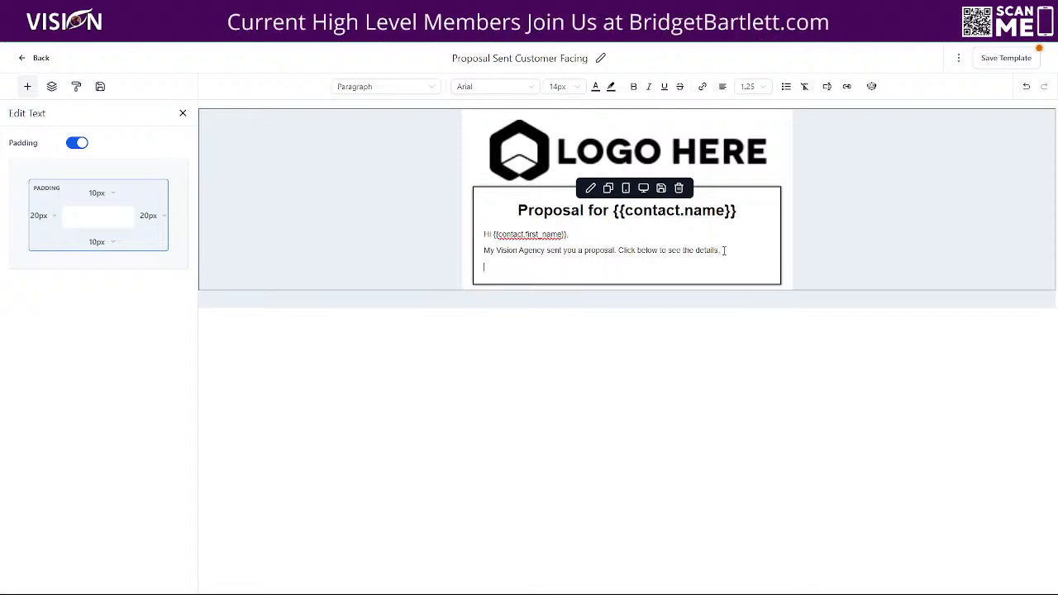
{"action": "left_click", "coordinate": [827, 86]}
{"action": "scroll", "coordinate": [807, 326], "scroll_direction": "down", "scroll_amount": 2}
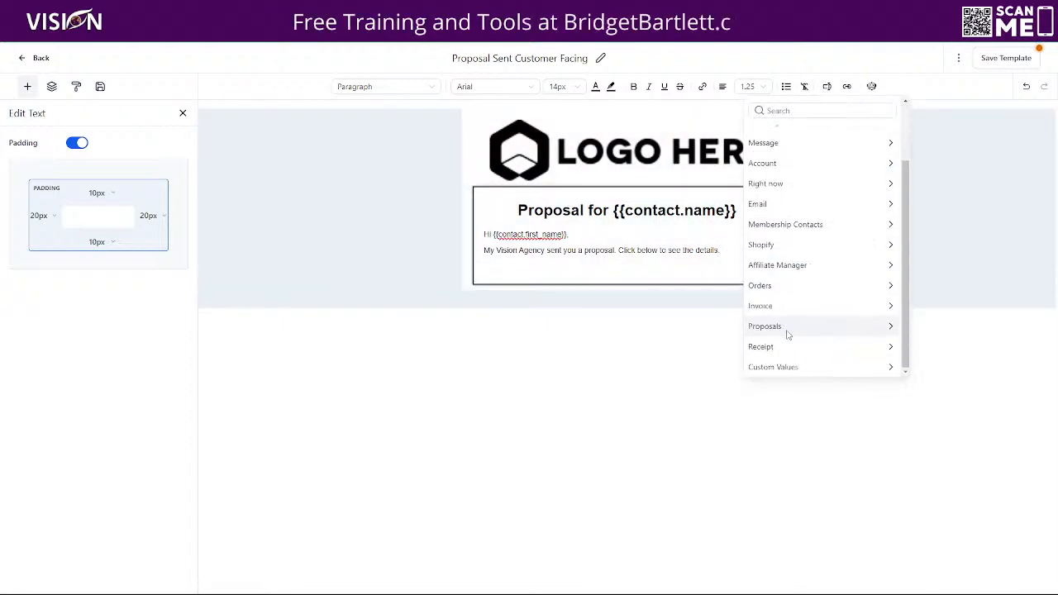
{"action": "left_click", "coordinate": [779, 327]}
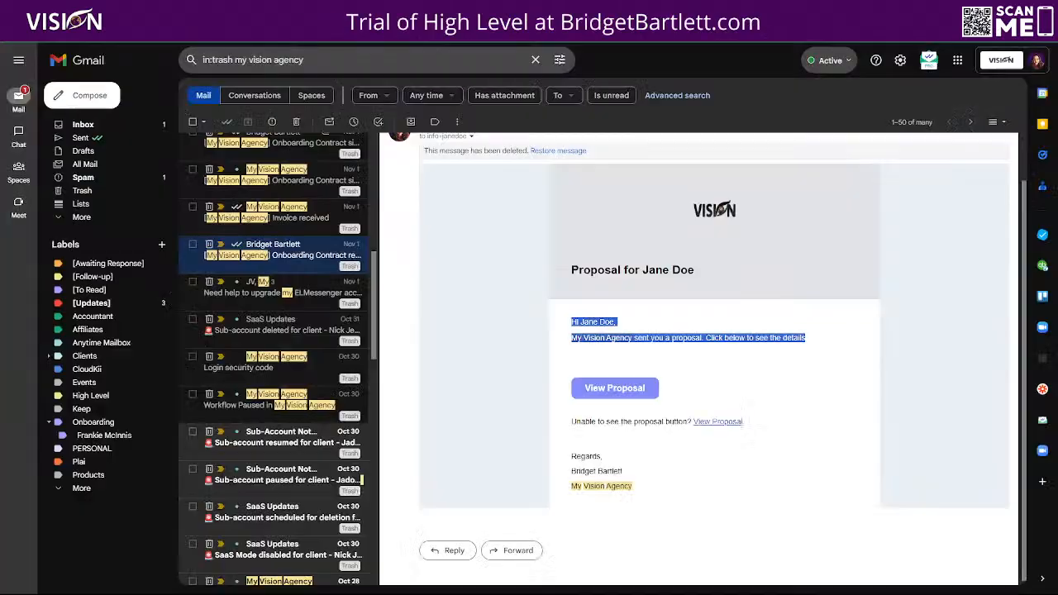
{"action": "left_click", "coordinate": [686, 360]}
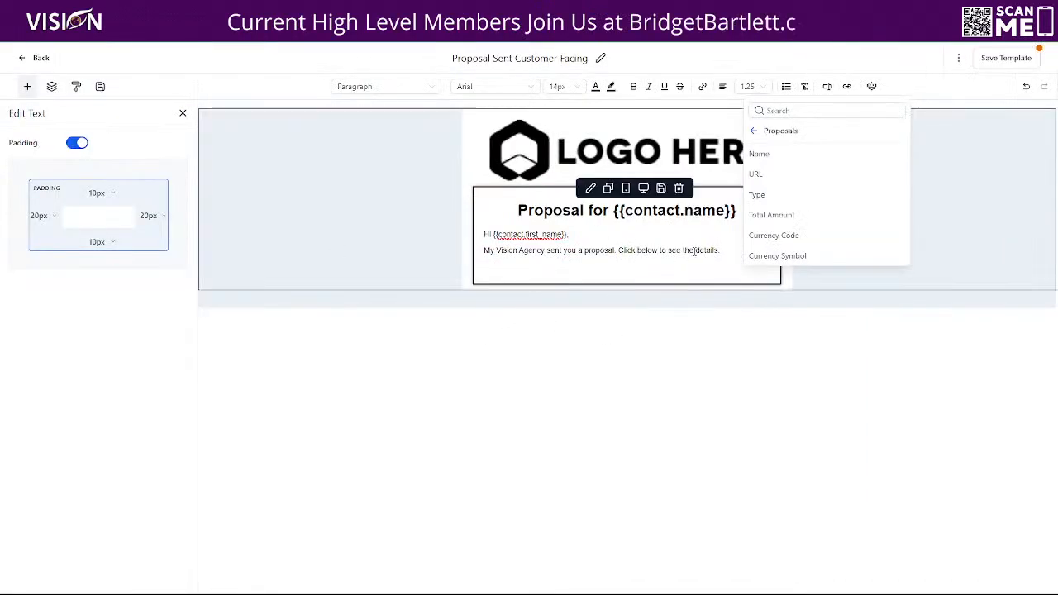
{"action": "left_click", "coordinate": [730, 255]}
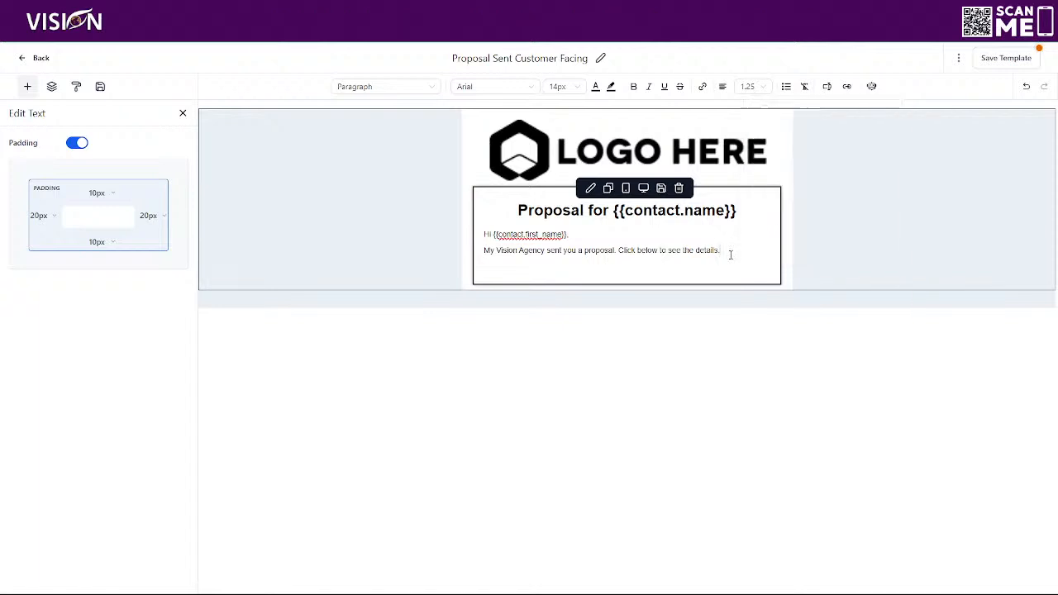
{"action": "key", "text": "Delete"}
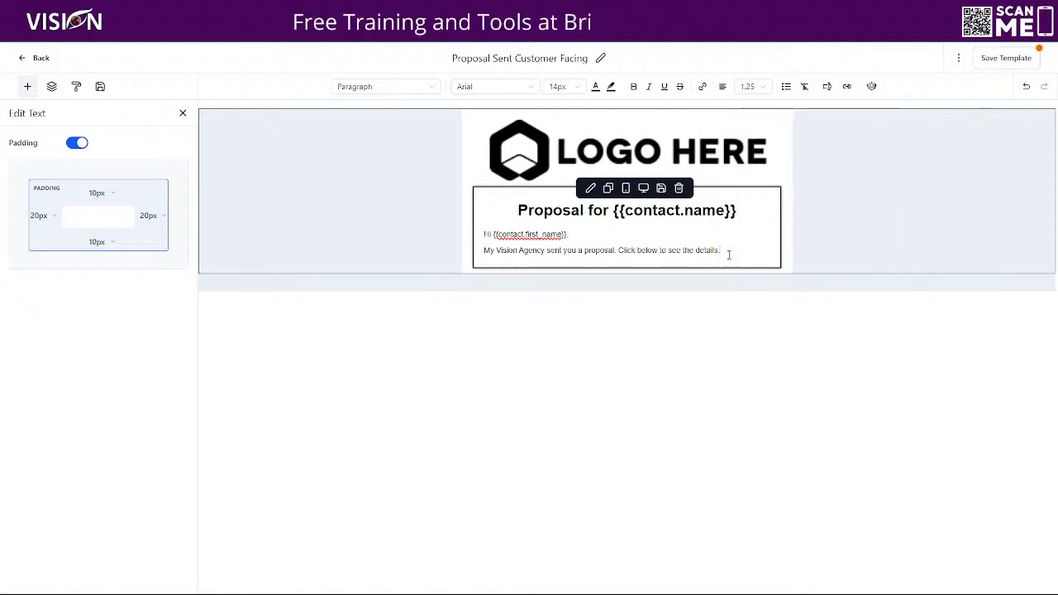
Drag a Button element from the Elements panel below the greeting text.
{"action": "left_click", "coordinate": [27, 86]}
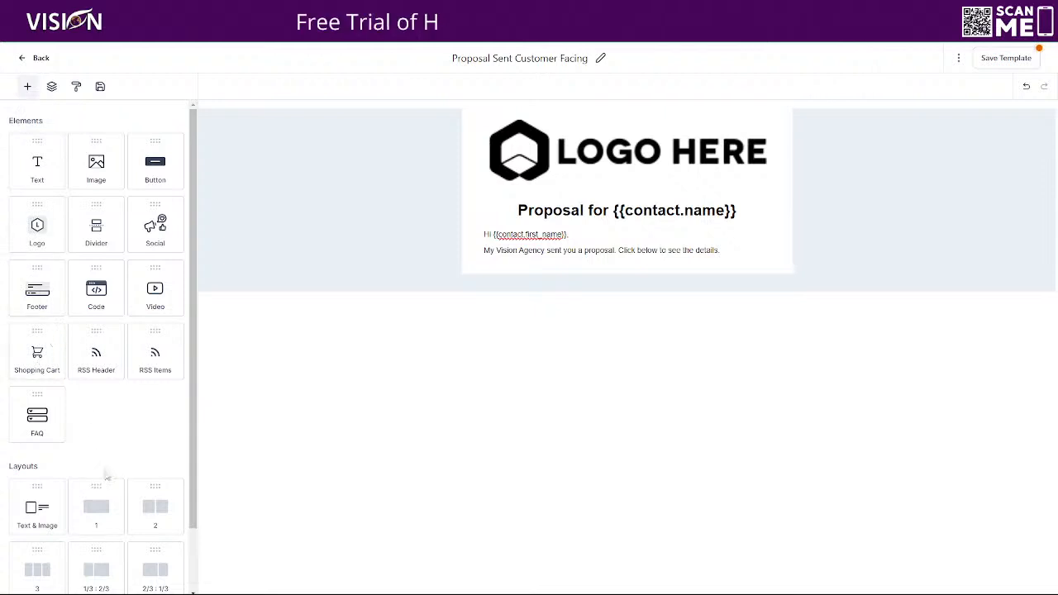
{"action": "scroll", "coordinate": [105, 478], "scroll_direction": "down", "scroll_amount": 1}
{"action": "scroll", "coordinate": [116, 336], "scroll_direction": "up", "scroll_amount": 1}
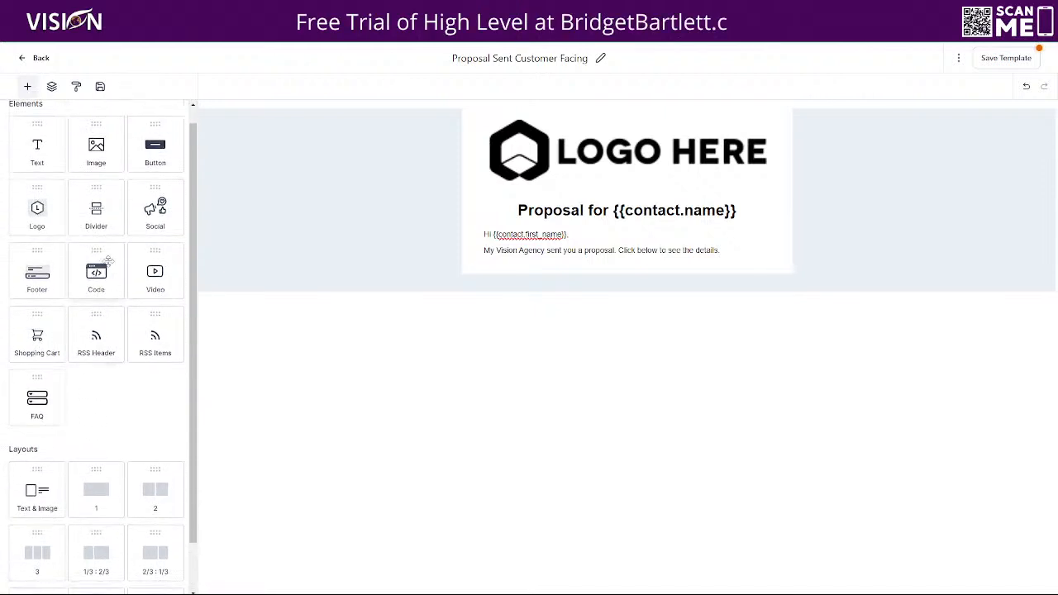
{"action": "left_click_drag", "start_coordinate": [156, 149], "coordinate": [573, 257]}
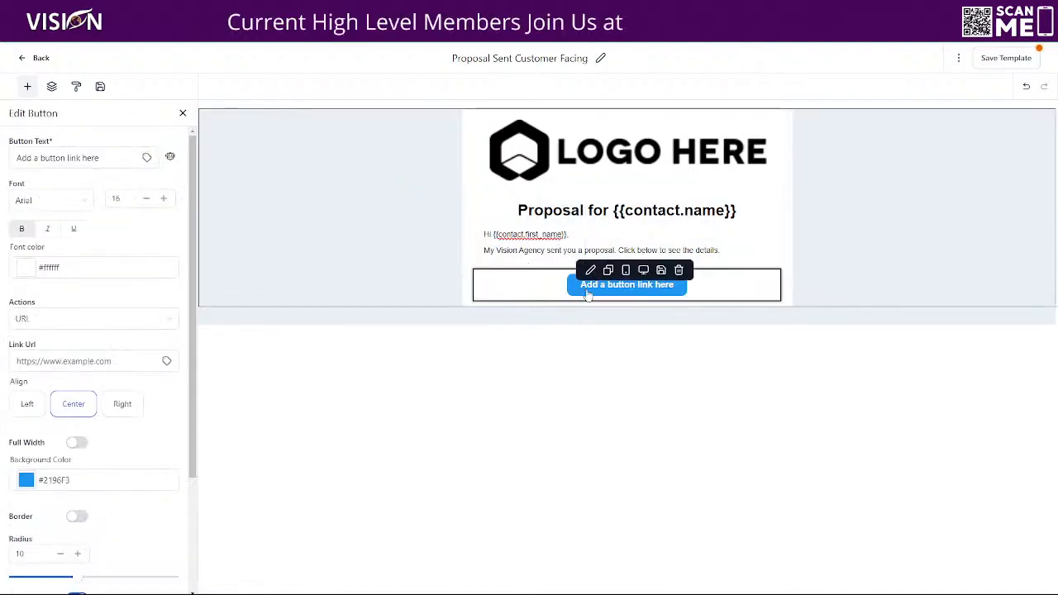
{"action": "left_click", "coordinate": [588, 292]}
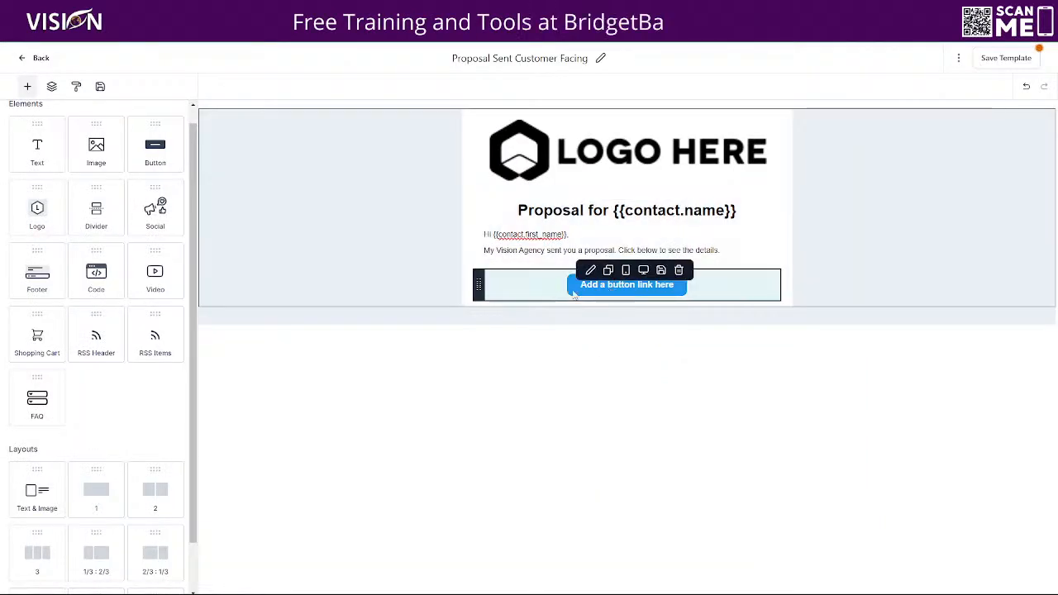
Label the button 'View Proposal' and set its background colour to purple #9C27B0.
{"action": "left_click", "coordinate": [573, 295]}
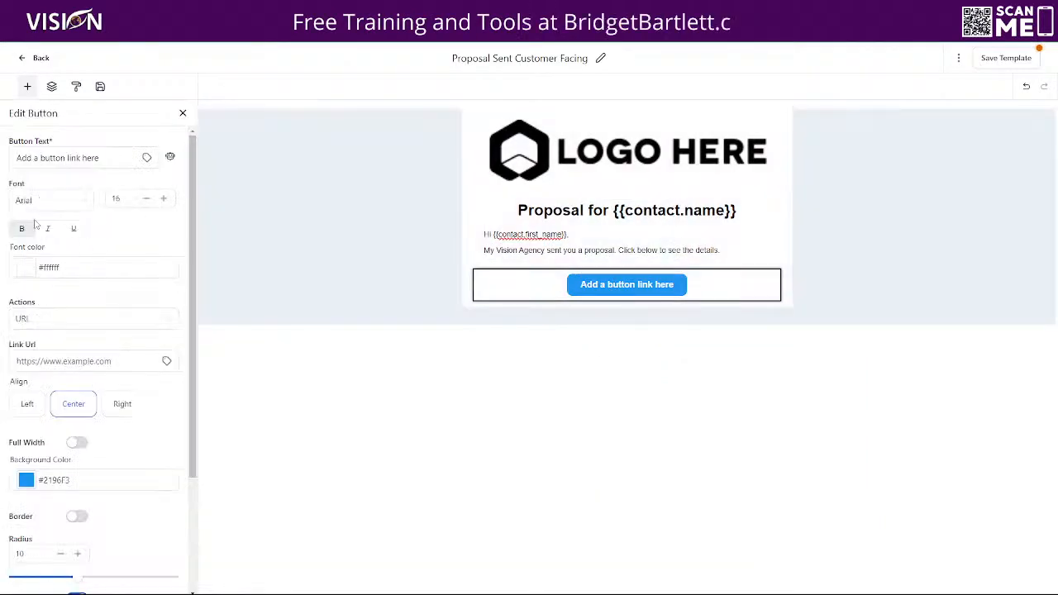
{"action": "left_click_drag", "start_coordinate": [103, 157], "coordinate": [8, 153]}
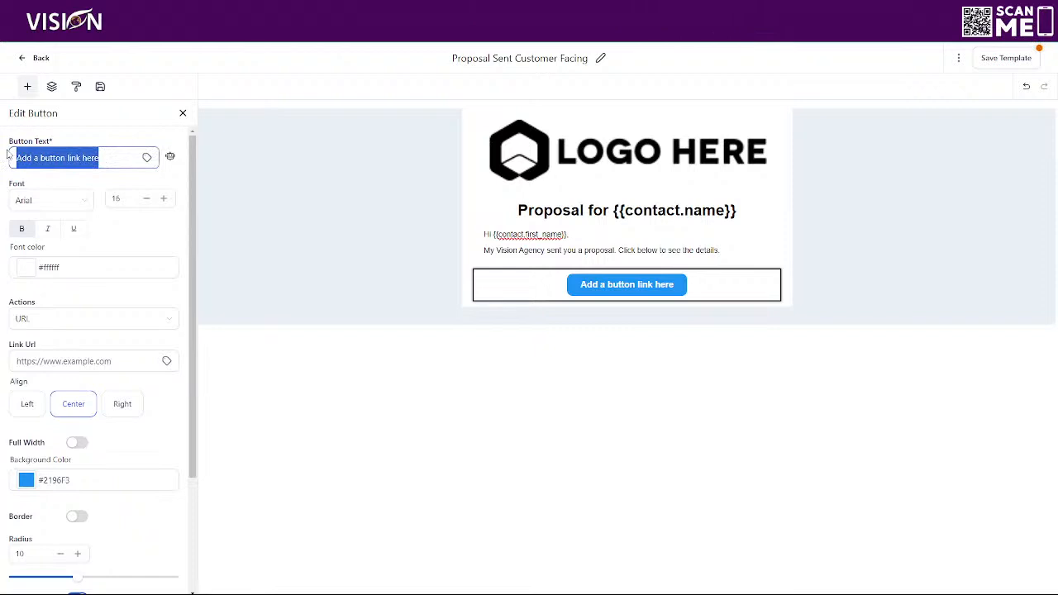
{"action": "type", "text": "View Pr"}
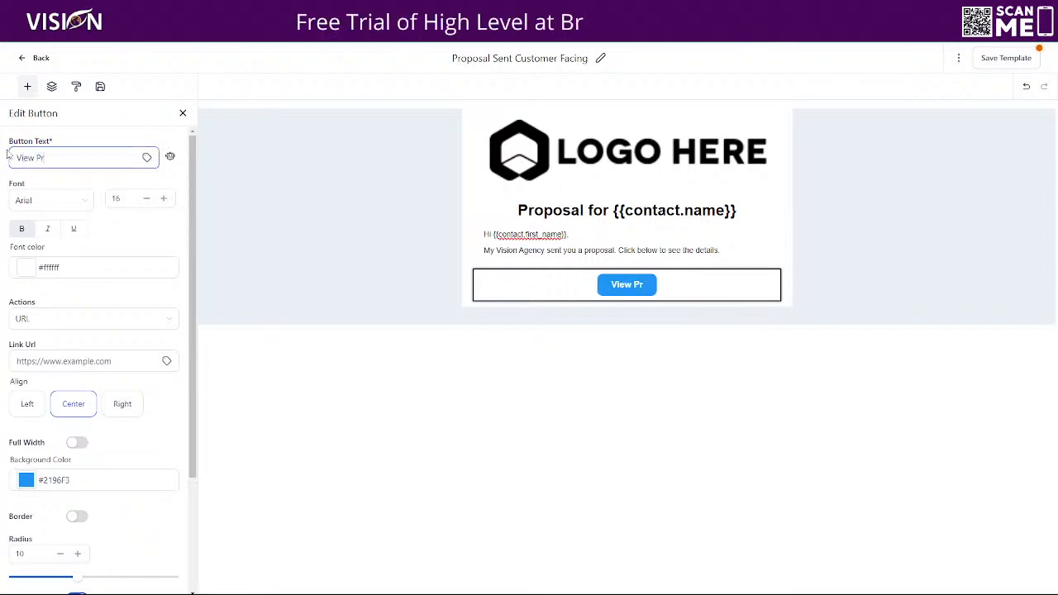
{"action": "type", "text": "oposal"}
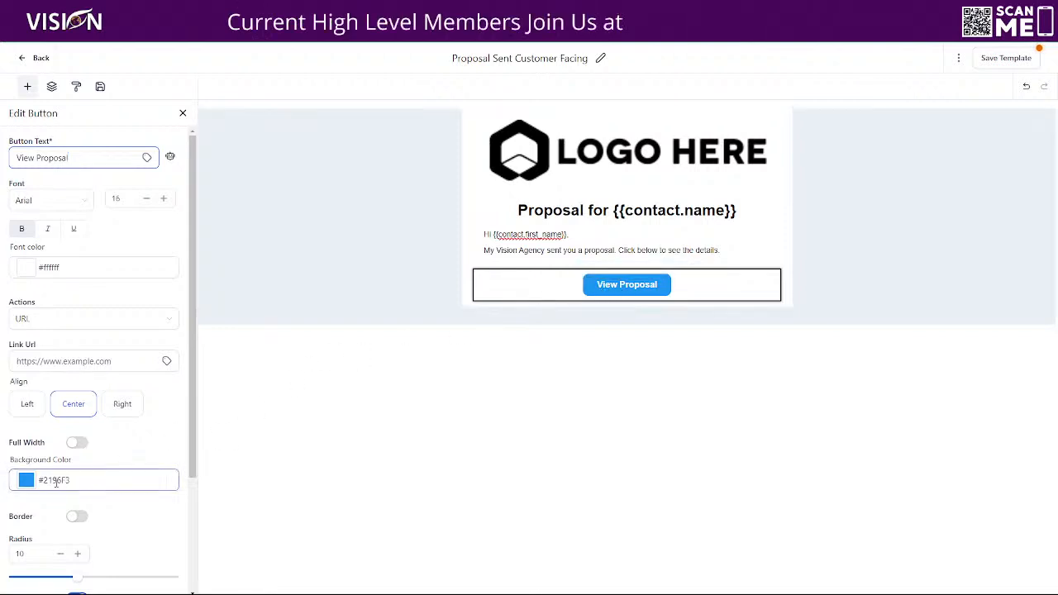
{"action": "left_click", "coordinate": [26, 481]}
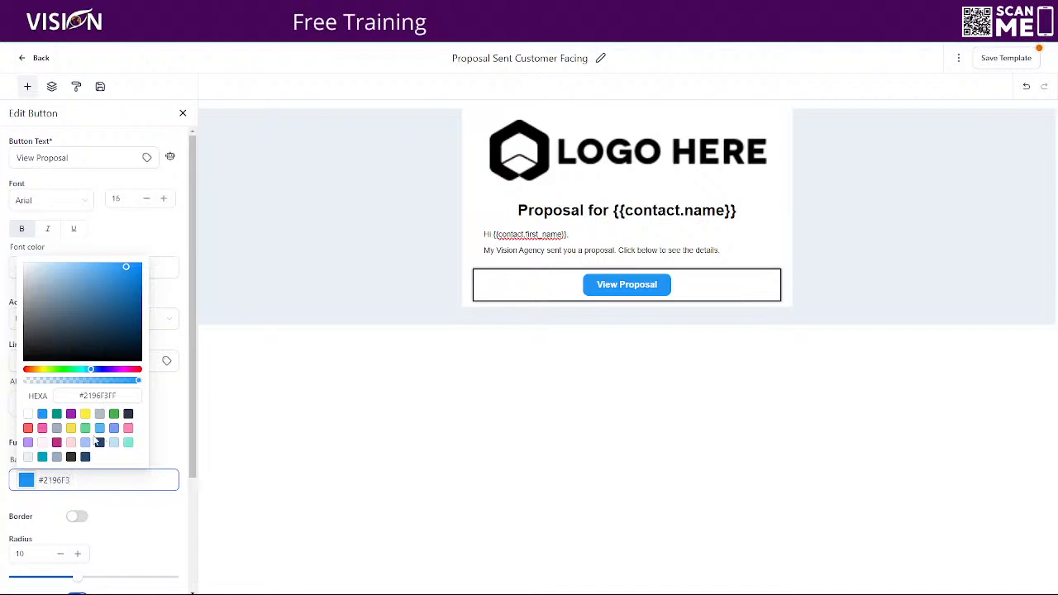
{"action": "left_click", "coordinate": [70, 413]}
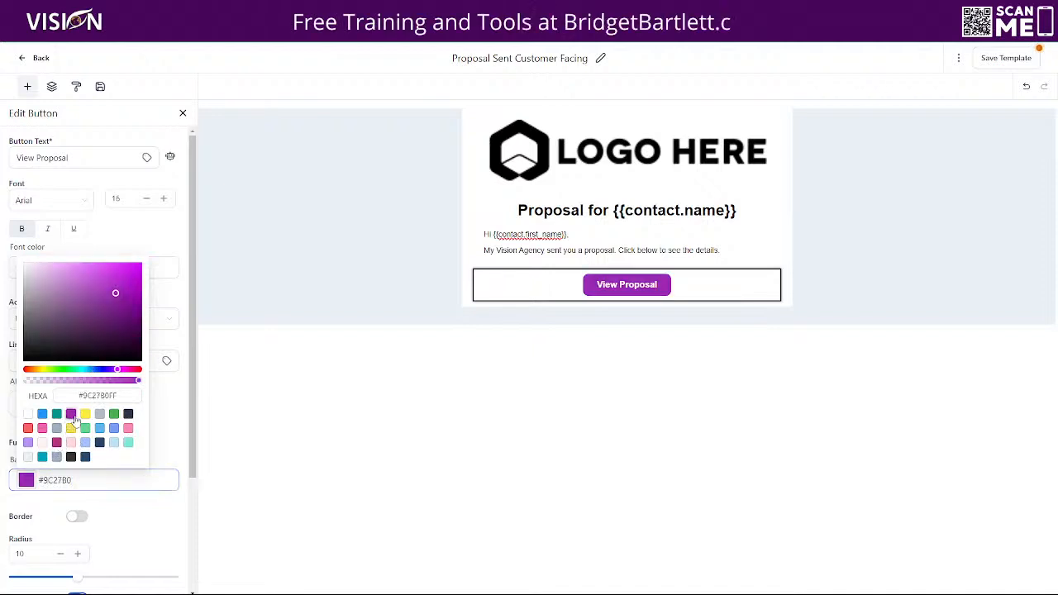
{"action": "left_click", "coordinate": [499, 295]}
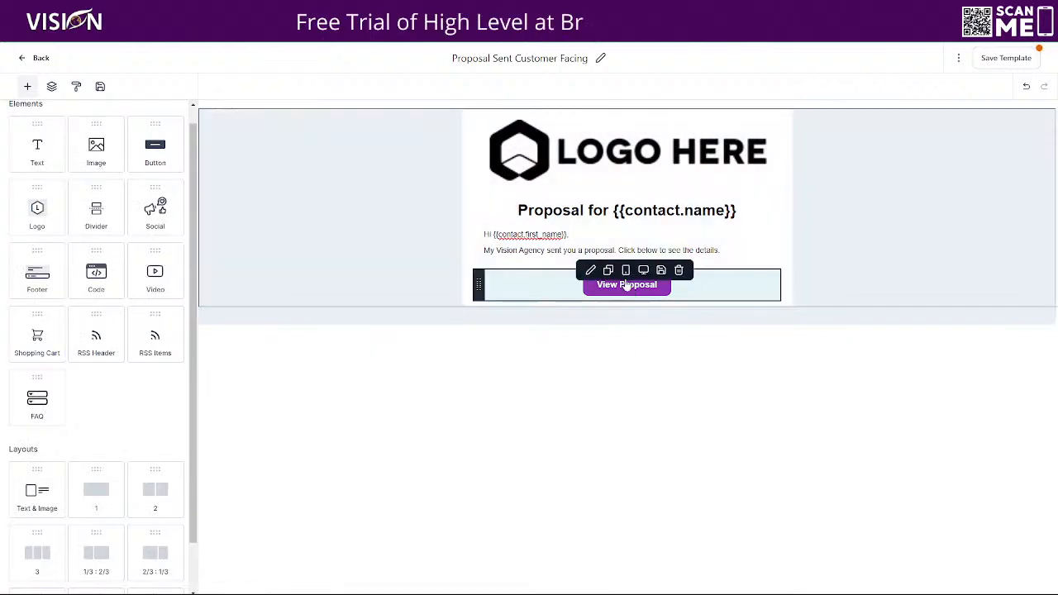
Add a Text block below the button and copy the sample's 'Unable to see the proposal button? View Proposal' line.
{"action": "left_click_drag", "start_coordinate": [33, 145], "coordinate": [592, 318]}
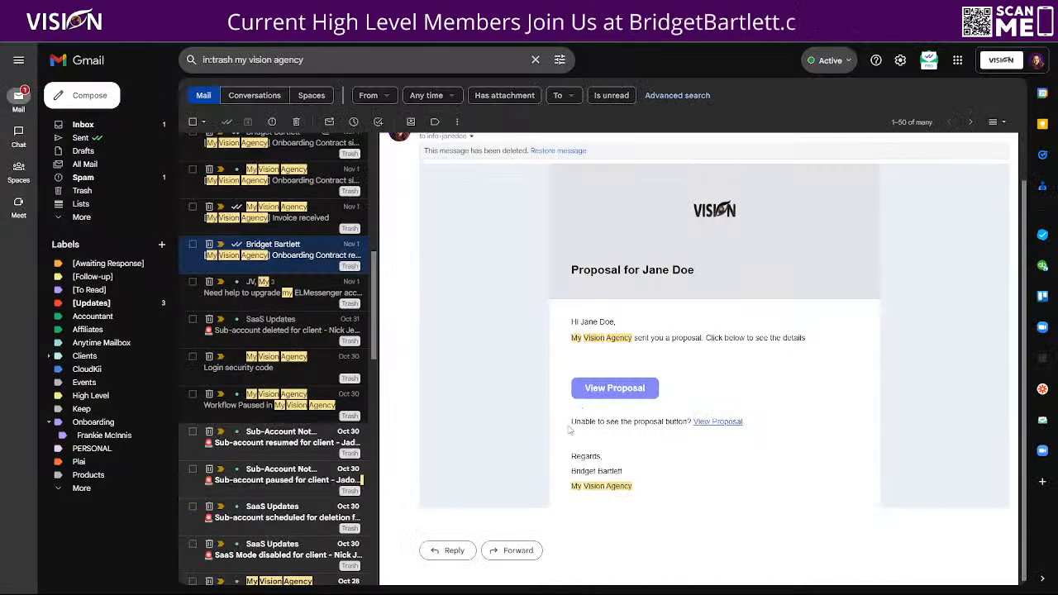
{"action": "left_click_drag", "start_coordinate": [562, 423], "coordinate": [743, 423]}
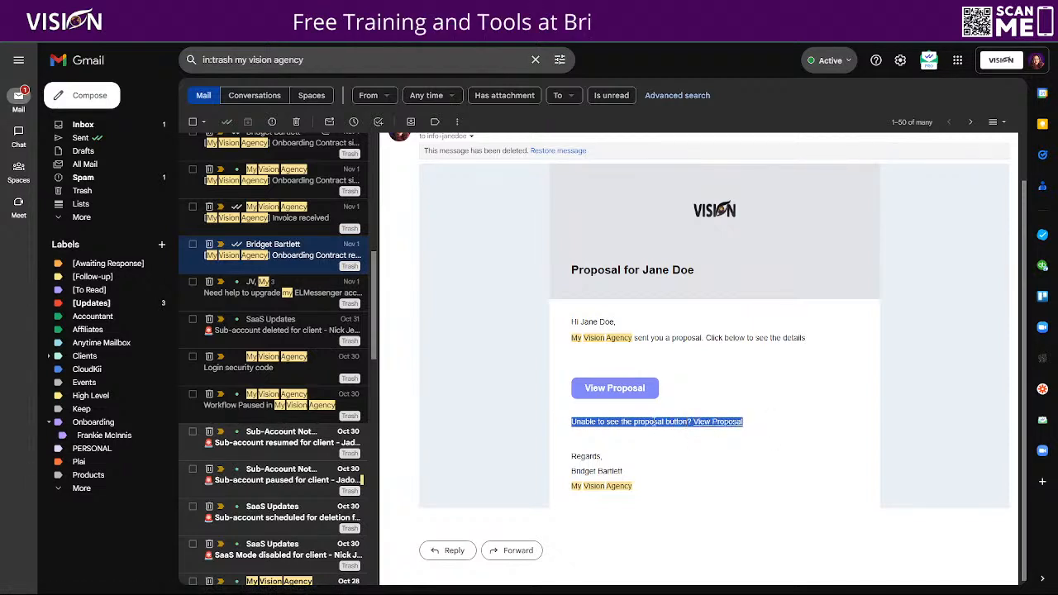
{"action": "right_click", "coordinate": [654, 421]}
{"action": "left_click", "coordinate": [664, 432]}
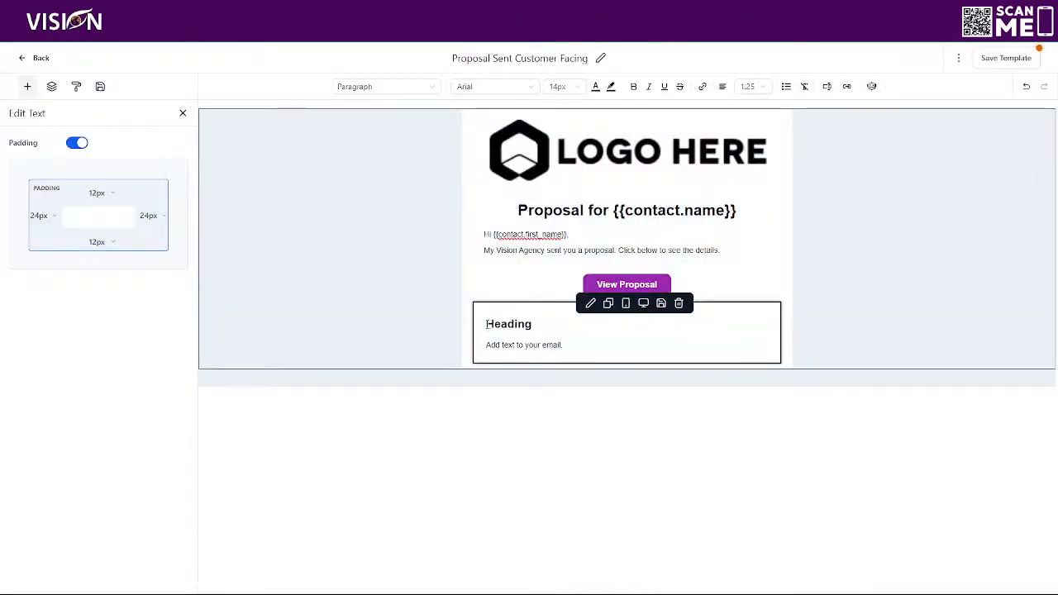
Replace the new text block's placeholder with the copied fallback line.
{"action": "left_click_drag", "start_coordinate": [486, 324], "coordinate": [584, 341]}
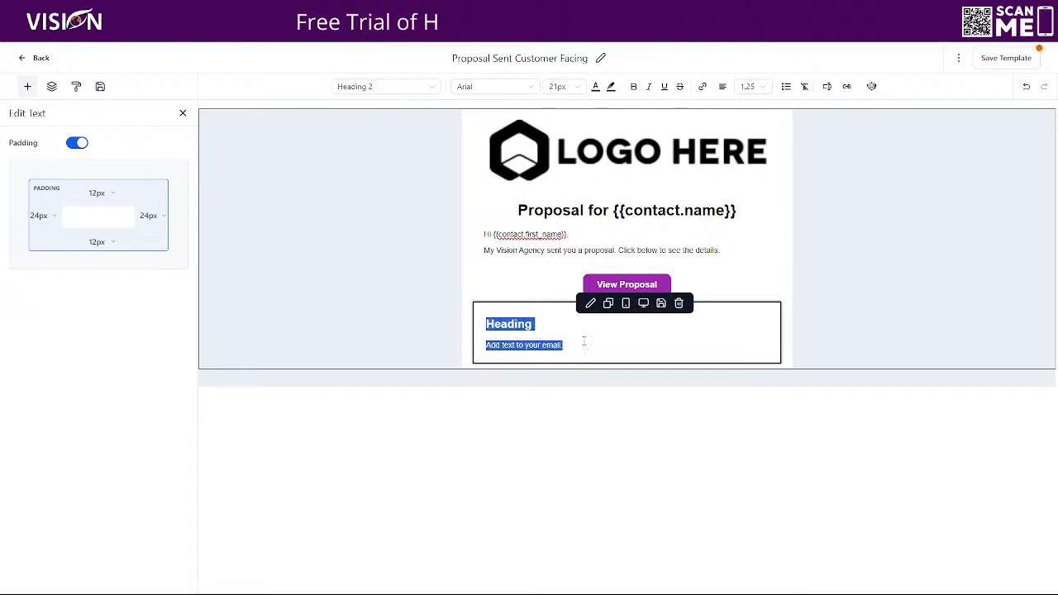
{"action": "key", "text": "BackSpace"}
{"action": "key", "text": "ctrl+v"}
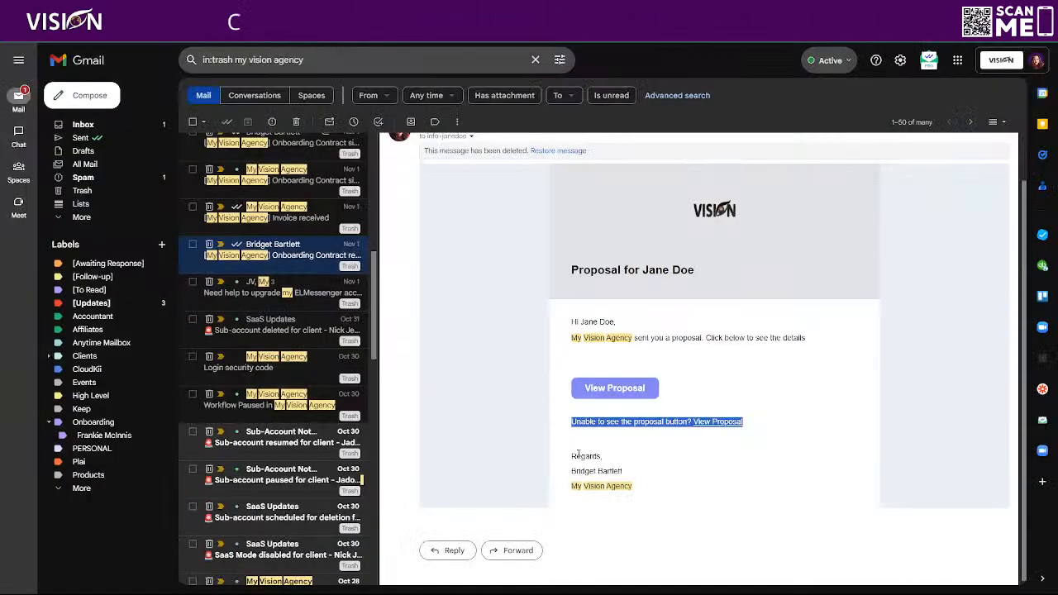
Copy the three-line Regards signature from the sample email.
{"action": "left_click_drag", "start_coordinate": [573, 456], "coordinate": [656, 481]}
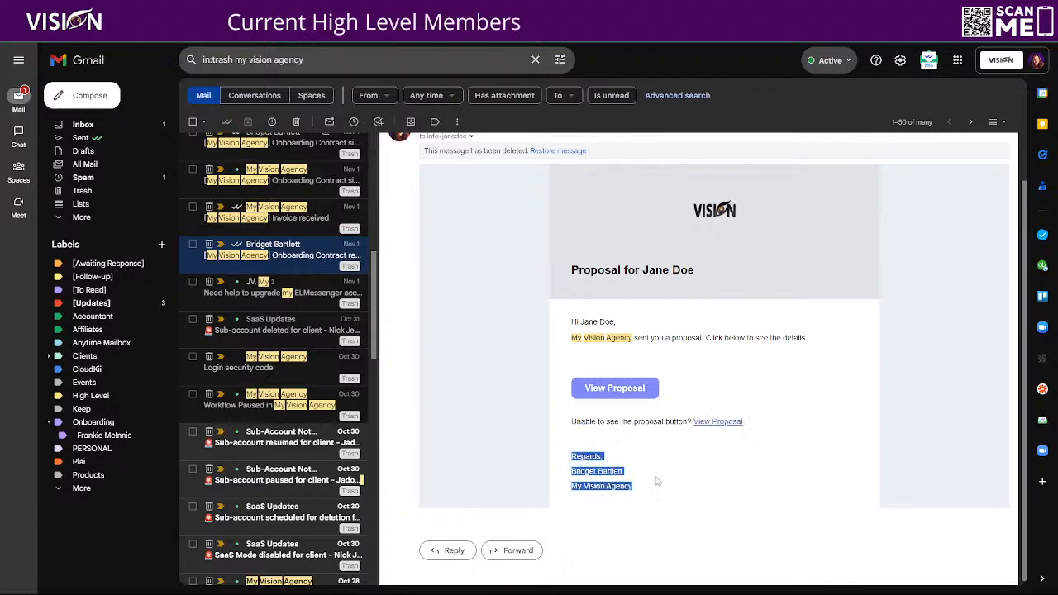
{"action": "right_click", "coordinate": [595, 471]}
{"action": "left_click", "coordinate": [616, 482]}
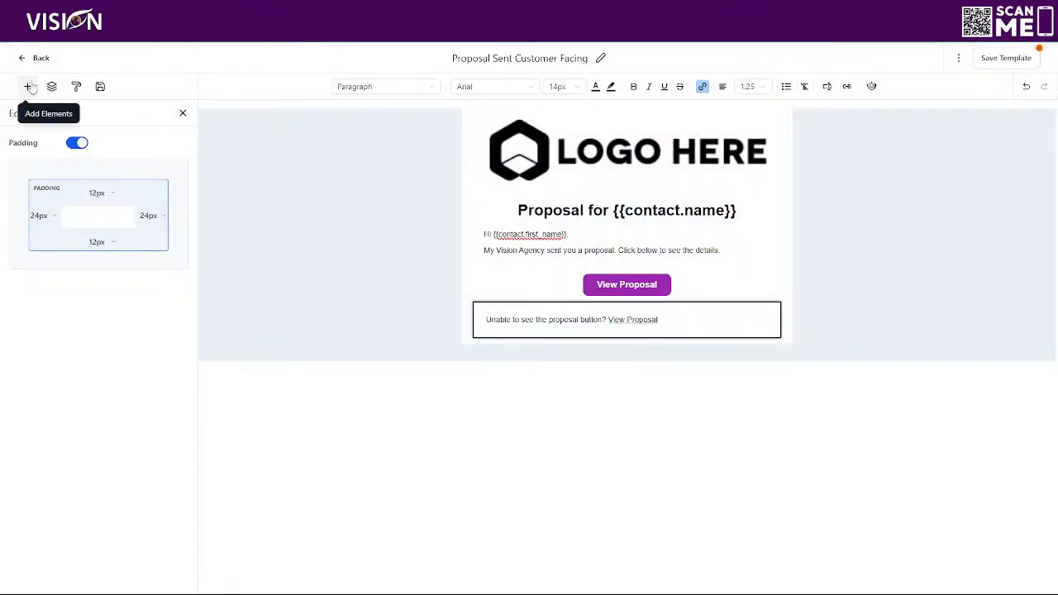
{"action": "left_click", "coordinate": [27, 86]}
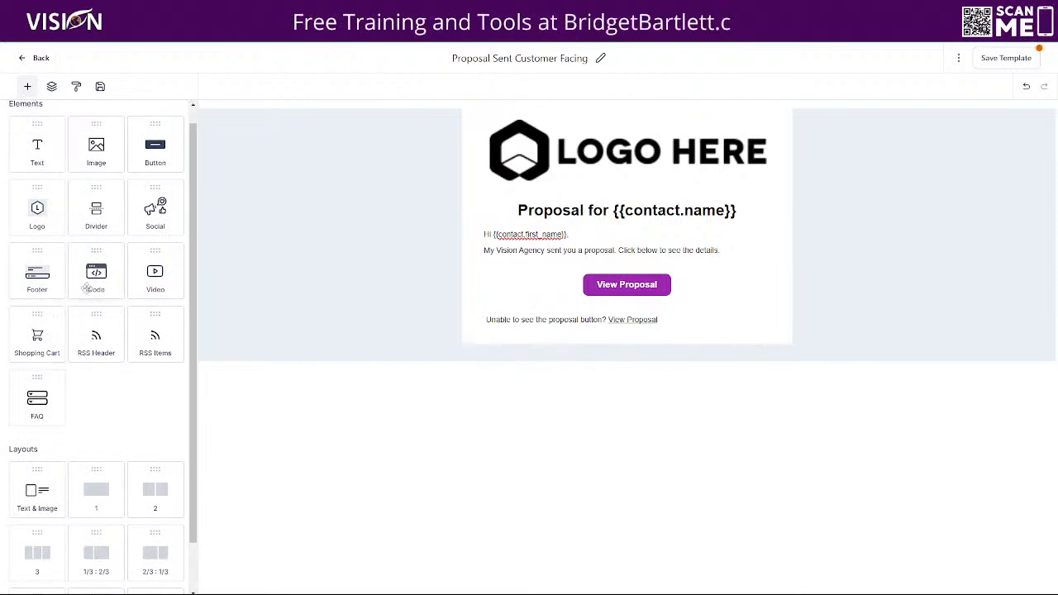
Drag a Footer element onto the email below the fallback text block.
{"action": "left_click_drag", "start_coordinate": [33, 272], "coordinate": [583, 335]}
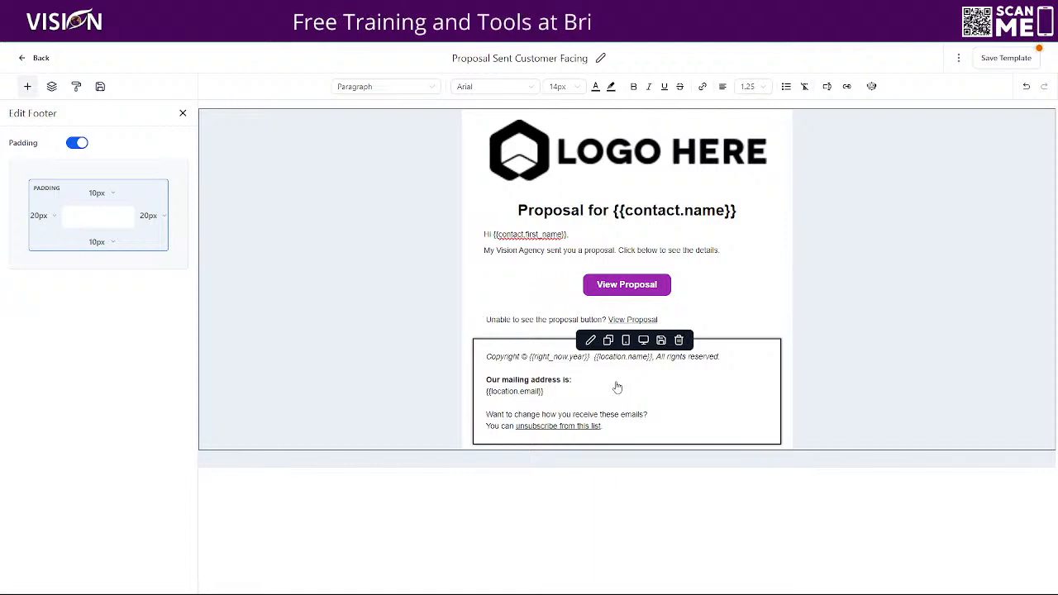
Replace the linked 'View Proposal' with blank lines and paste the Regards signature.
{"action": "left_click_drag", "start_coordinate": [608, 320], "coordinate": [698, 325]}
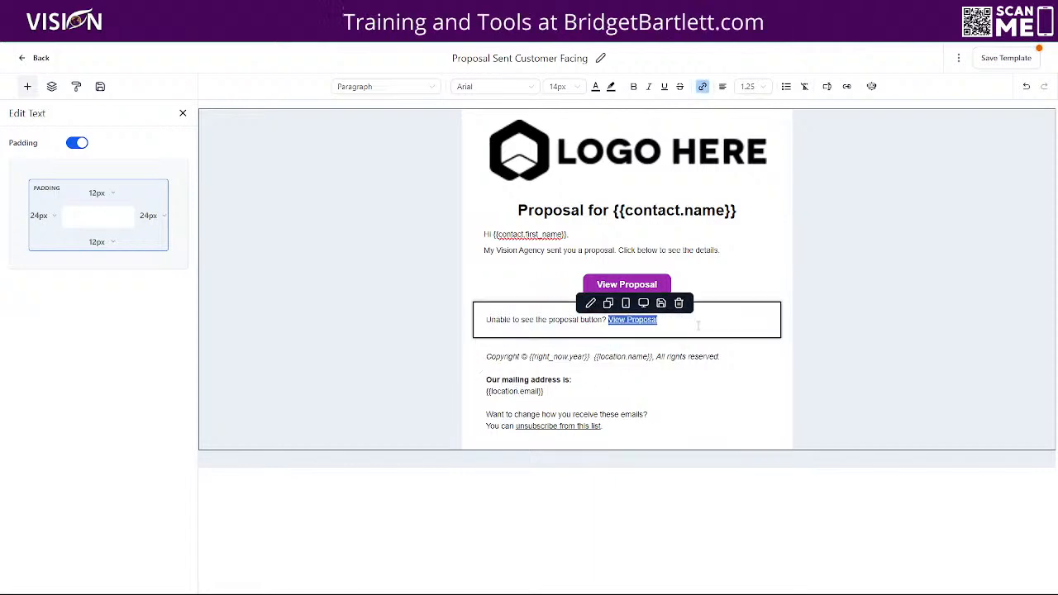
{"action": "key", "text": "Return"}
{"action": "key", "text": "Return"}
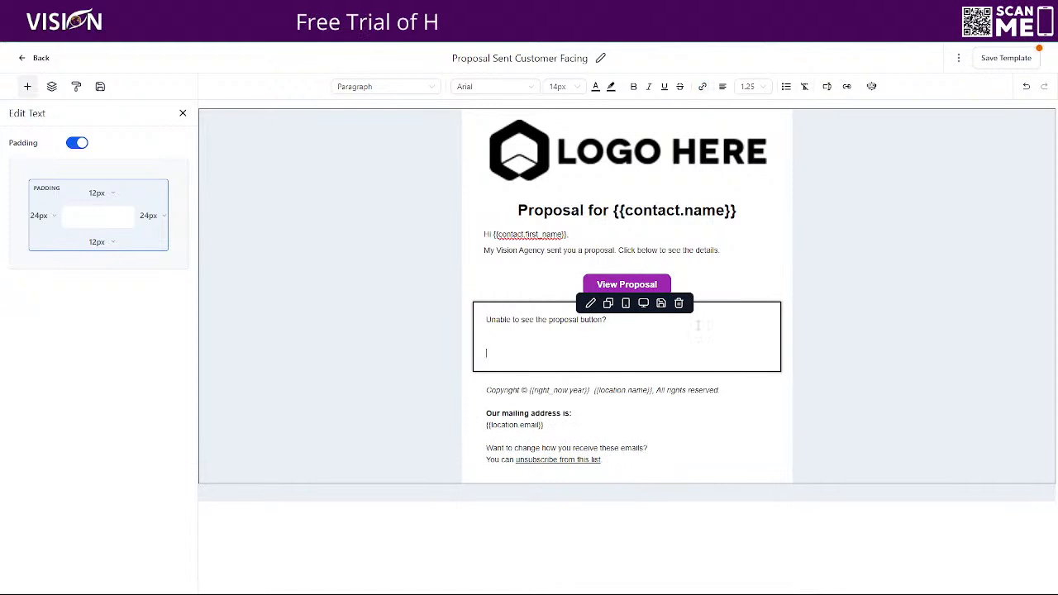
{"action": "key", "text": "ctrl+v"}
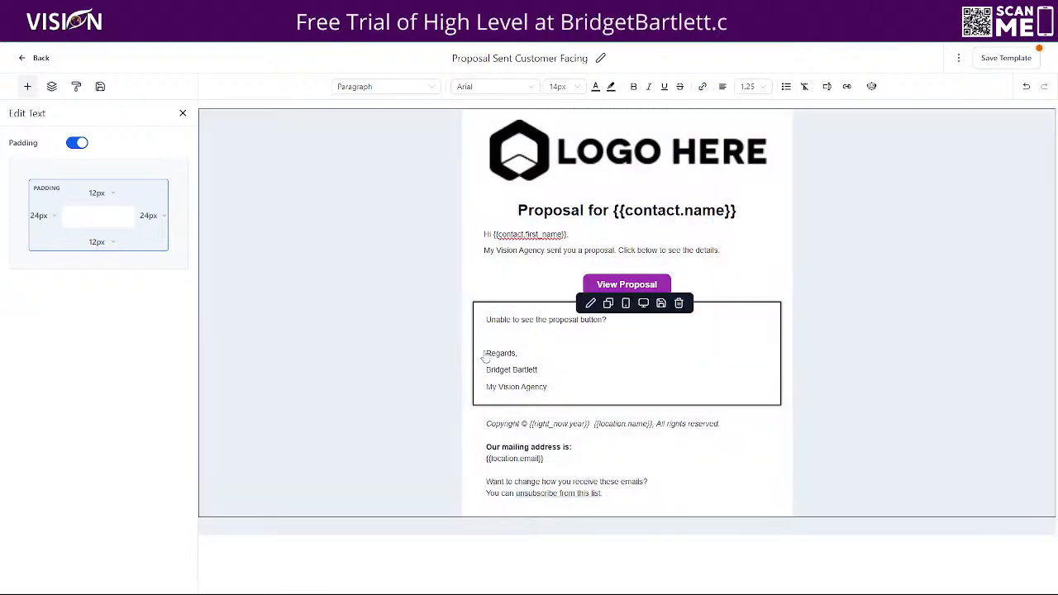
Type 'View Proposal' as plain text after the fallback question, correcting the typo.
{"action": "left_click", "coordinate": [614, 322]}
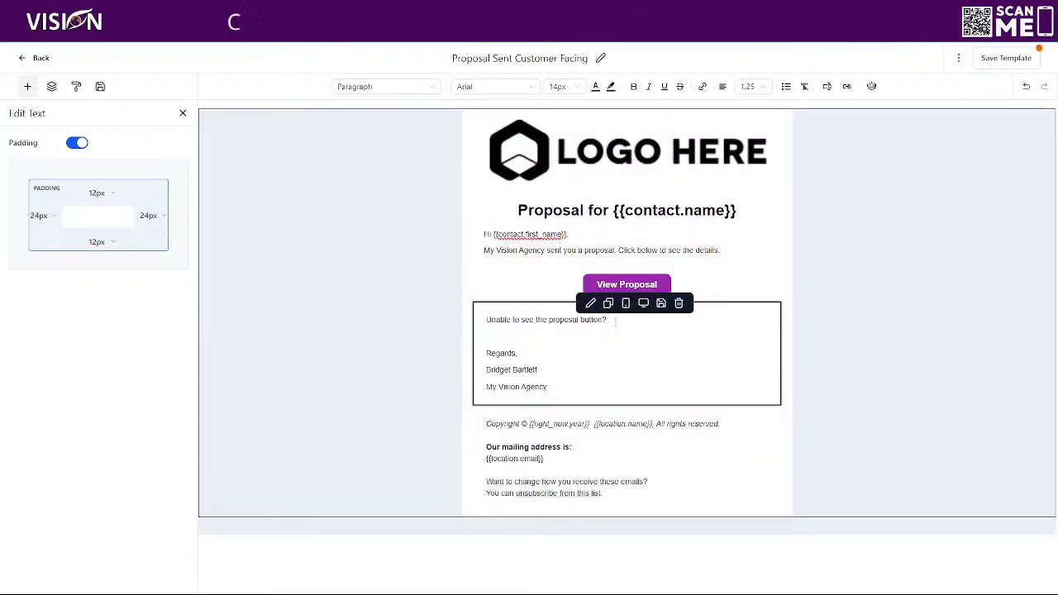
{"action": "type", "text": "View"}
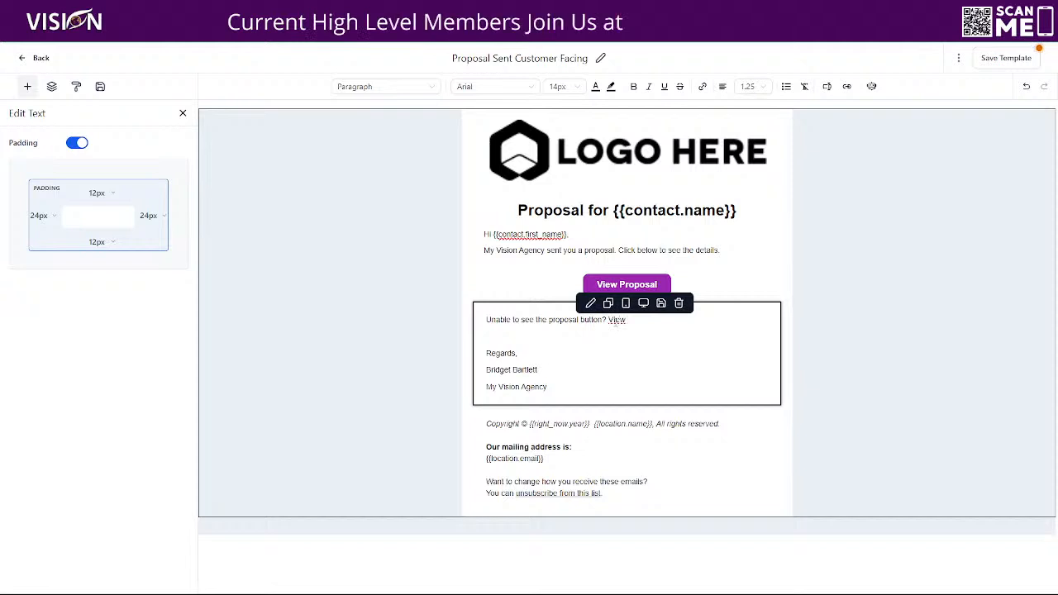
{"action": "type", "text": " Proposal"}
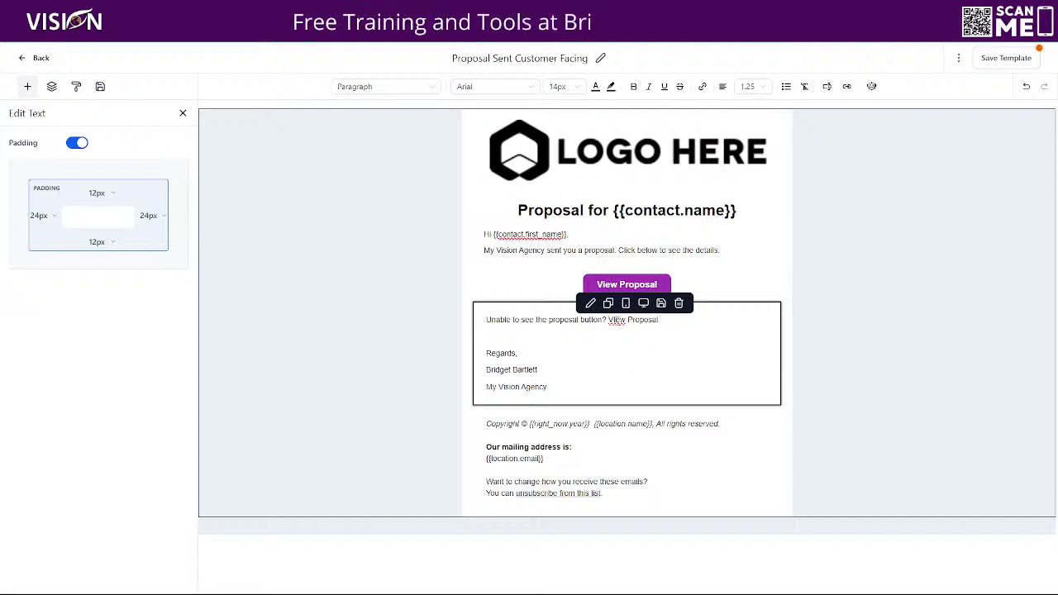
{"action": "key", "text": "BackSpace"}
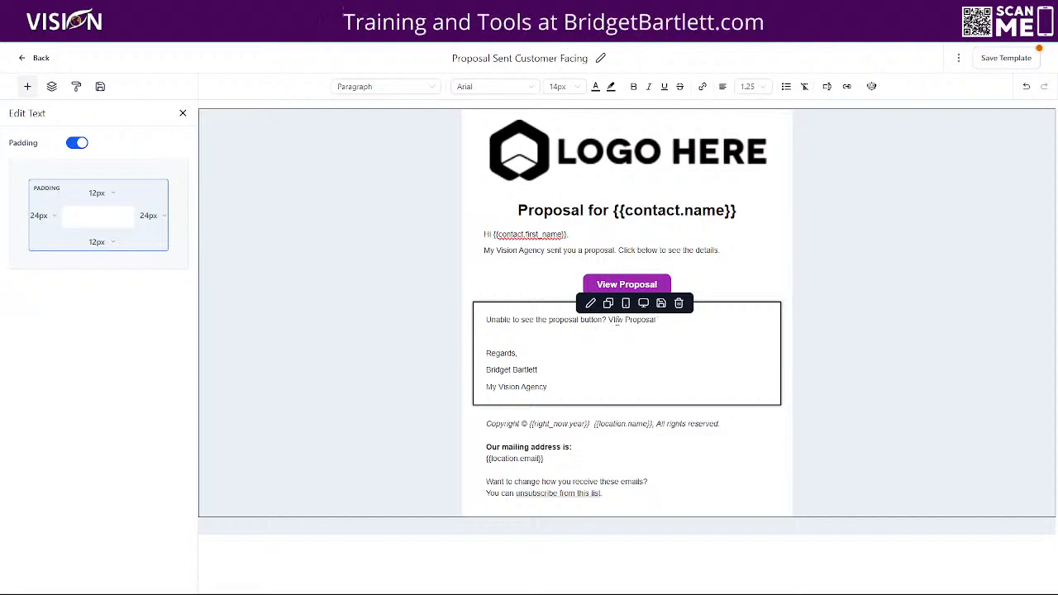
{"action": "key", "text": "BackSpace"}
{"action": "type", "text": "ie"}
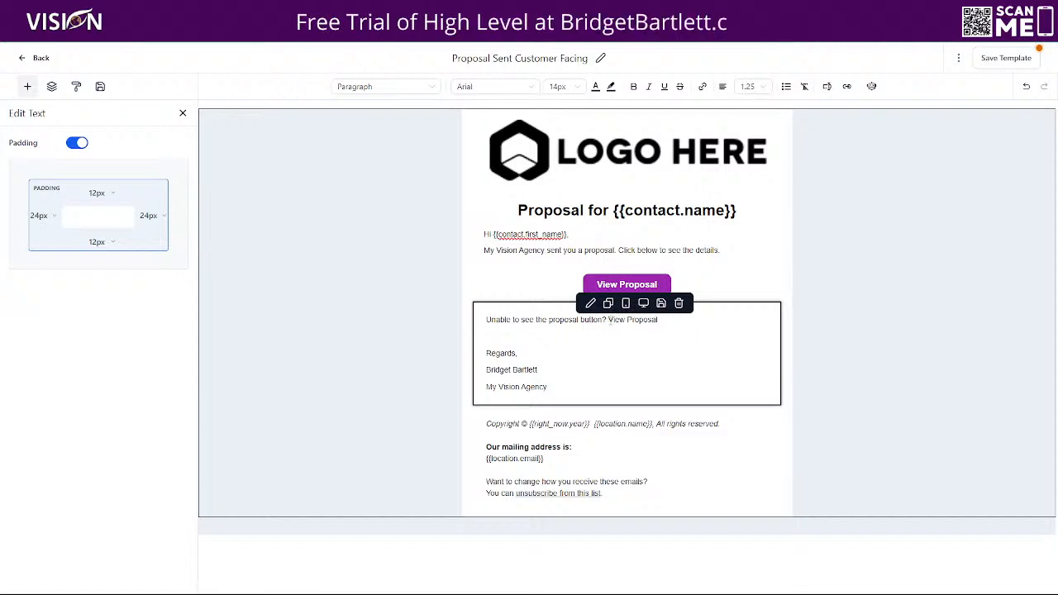
{"action": "left_click_drag", "start_coordinate": [609, 320], "coordinate": [671, 324]}
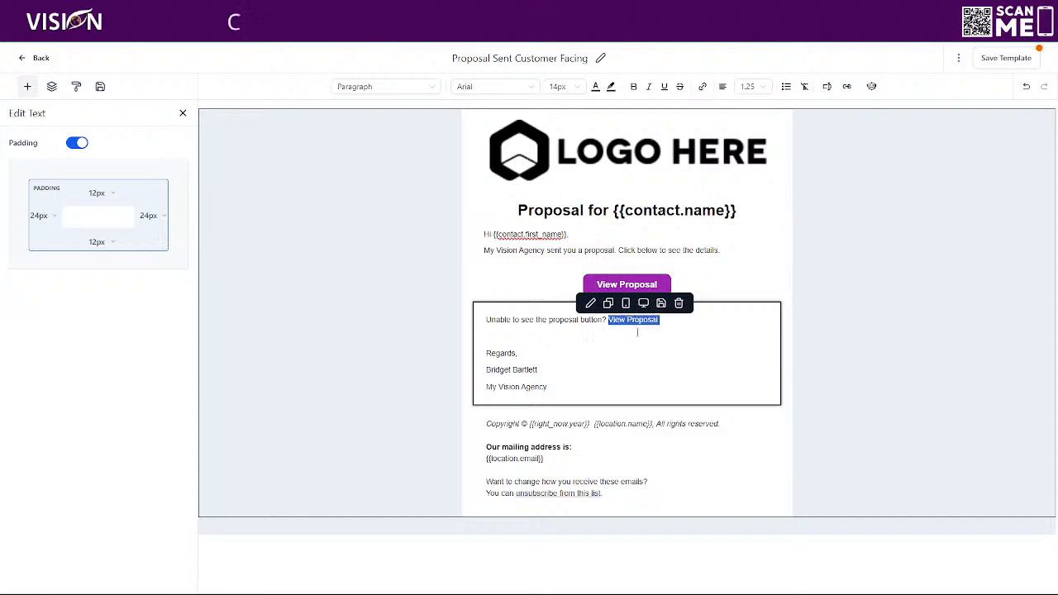
Insert the {{document.url}} proposal custom value on a blank line, grab it, then delete that line.
{"action": "left_click", "coordinate": [702, 86]}
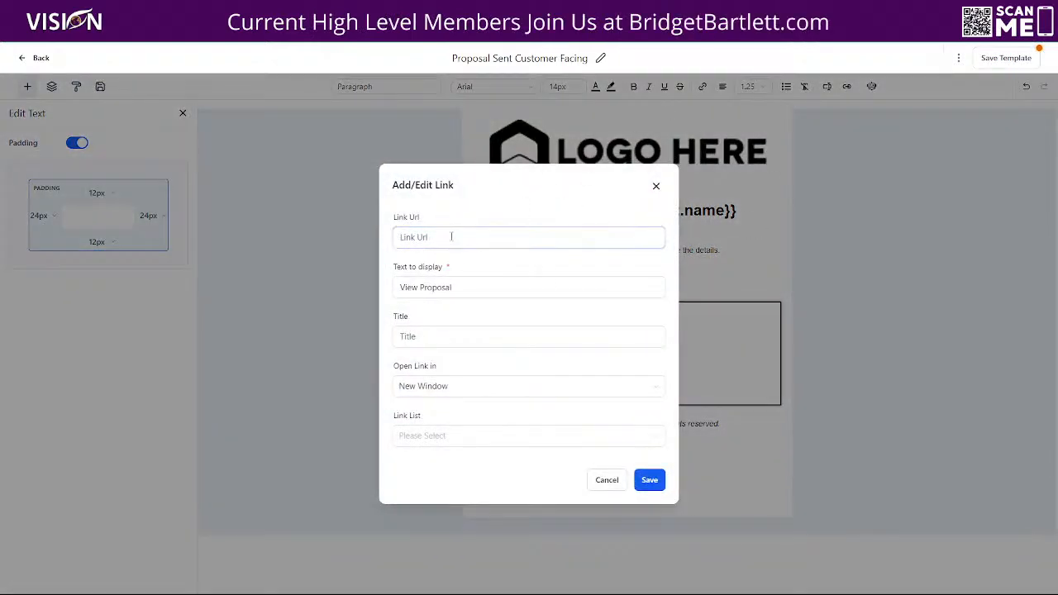
{"action": "left_click", "coordinate": [656, 186]}
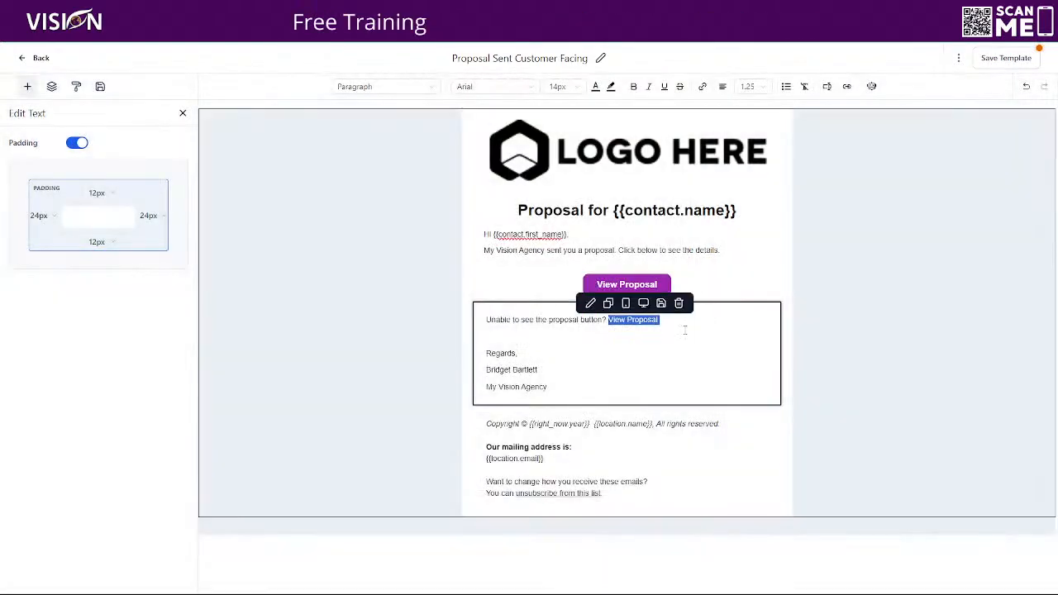
{"action": "left_click", "coordinate": [678, 329]}
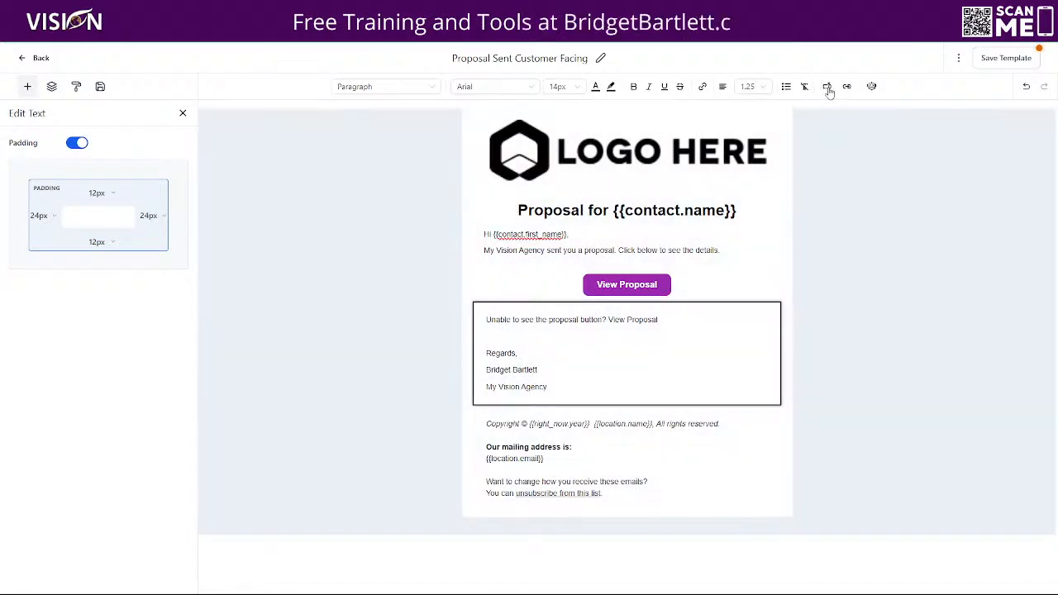
{"action": "left_click", "coordinate": [827, 86]}
{"action": "scroll", "coordinate": [809, 324], "scroll_direction": "down", "scroll_amount": 3}
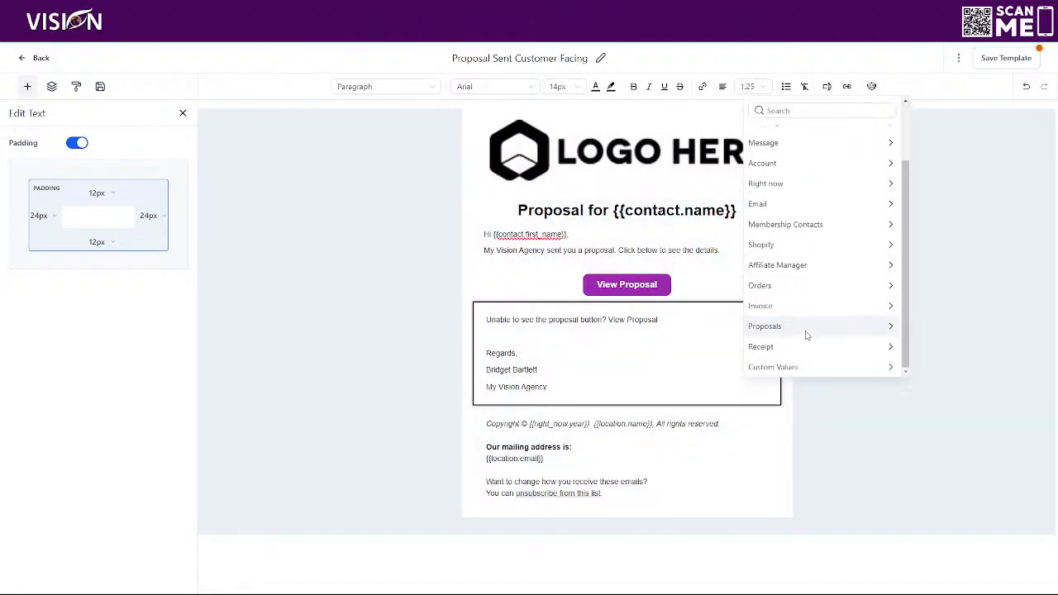
{"action": "left_click", "coordinate": [848, 333]}
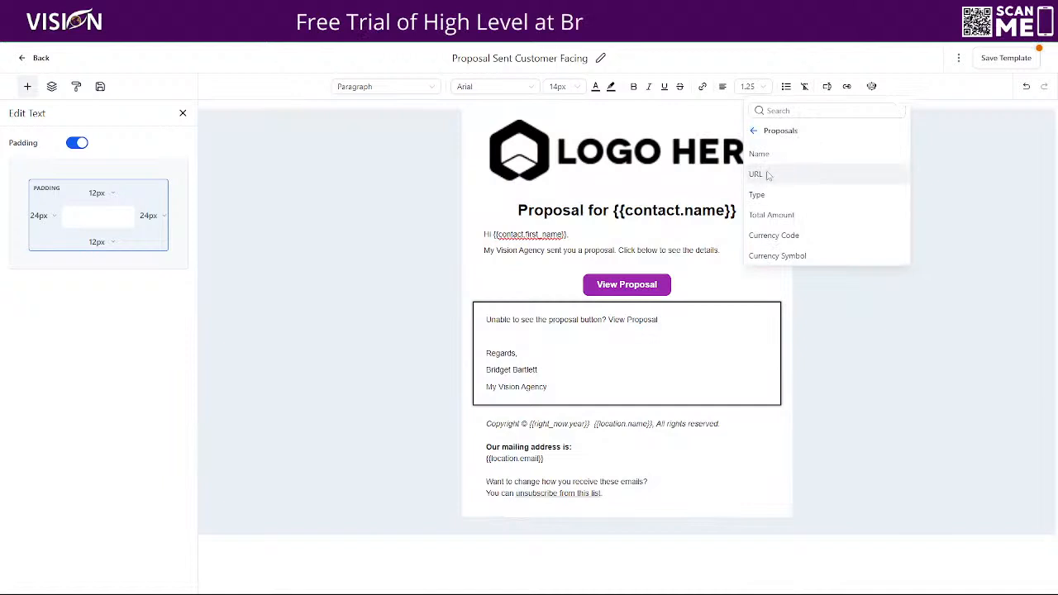
{"action": "left_click", "coordinate": [756, 174]}
{"action": "left_click_drag", "start_coordinate": [549, 336], "coordinate": [494, 336]}
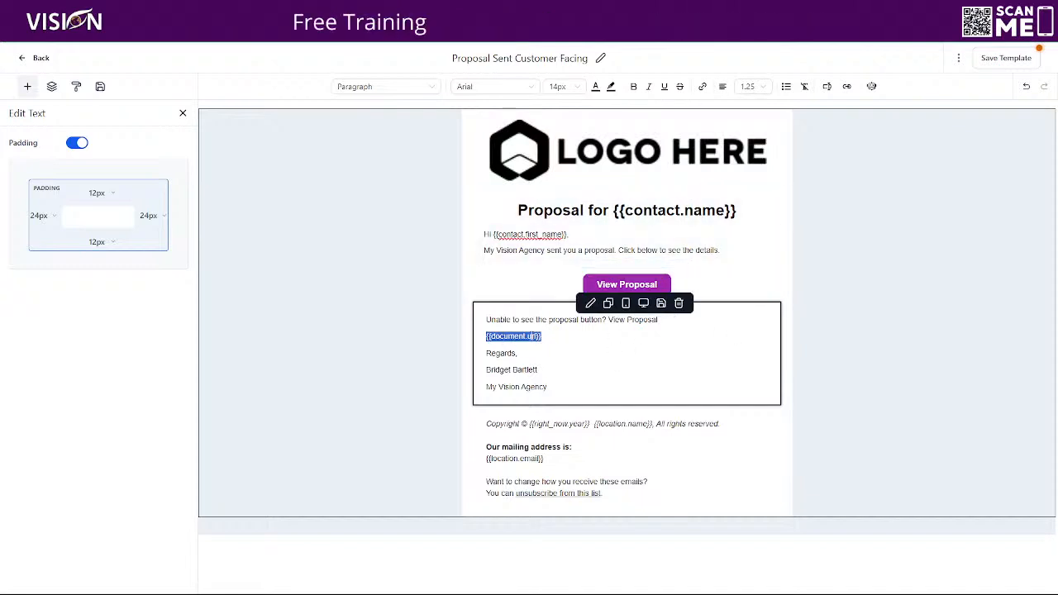
{"action": "key", "text": "BackSpace"}
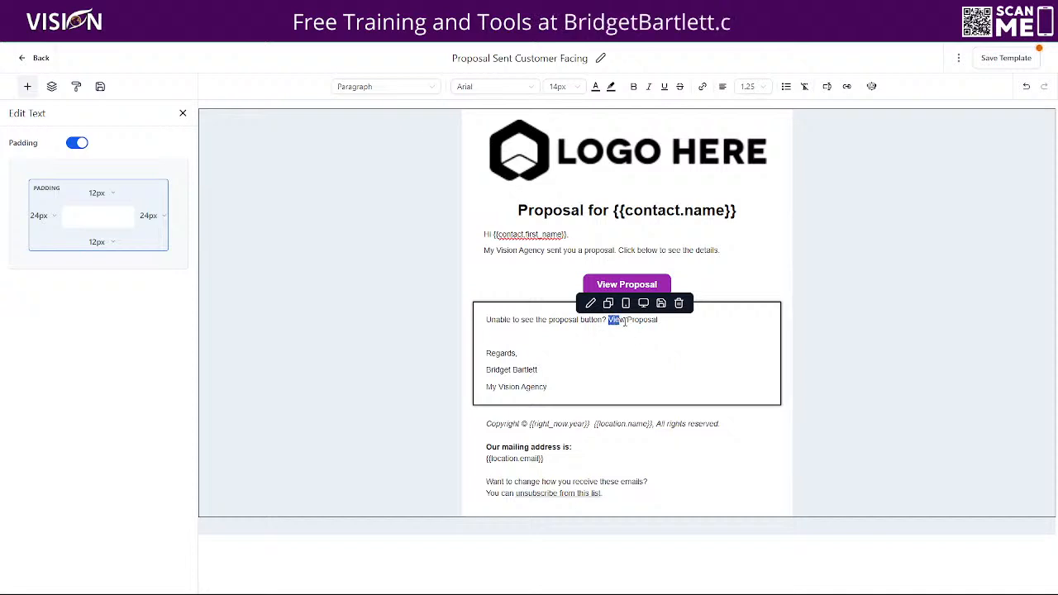
Link the 'View Proposal' fallback text to {{document.url}}.
{"action": "left_click_drag", "start_coordinate": [616, 321], "coordinate": [659, 324]}
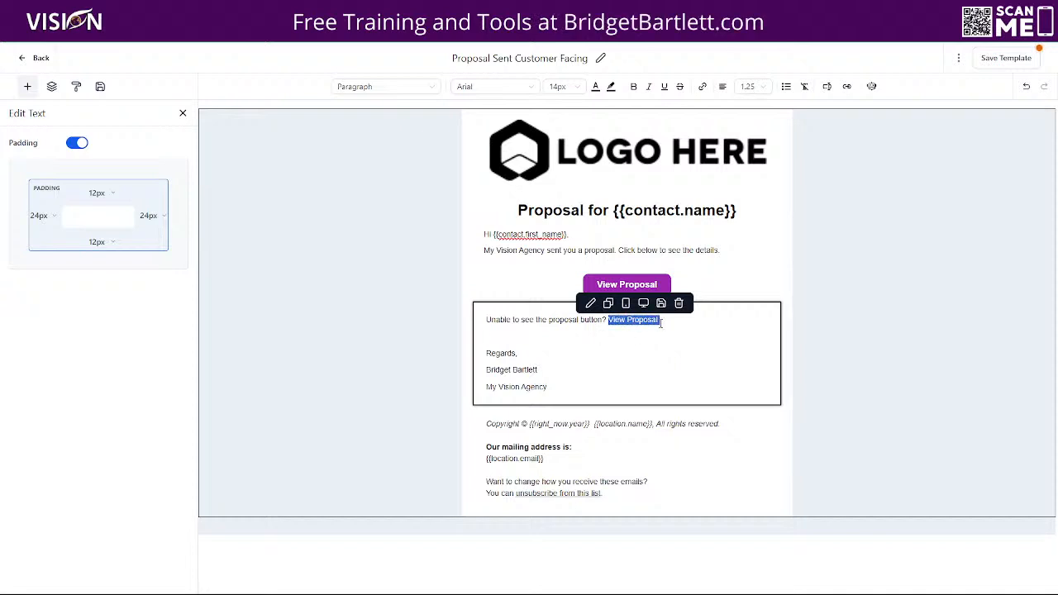
{"action": "left_click", "coordinate": [702, 86]}
{"action": "left_click", "coordinate": [487, 233]}
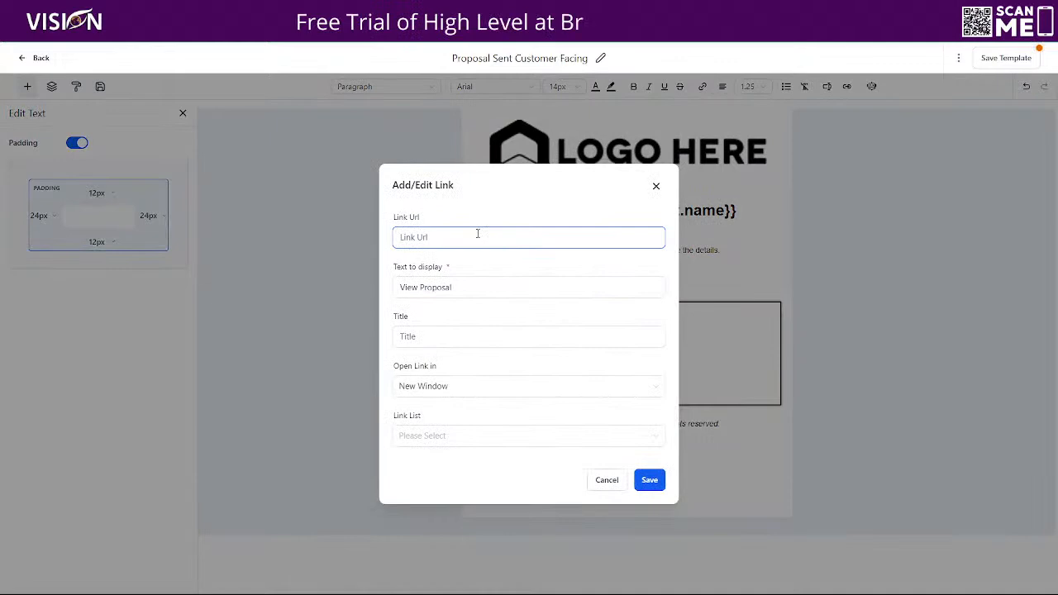
{"action": "type", "text": "{{document.url}}"}
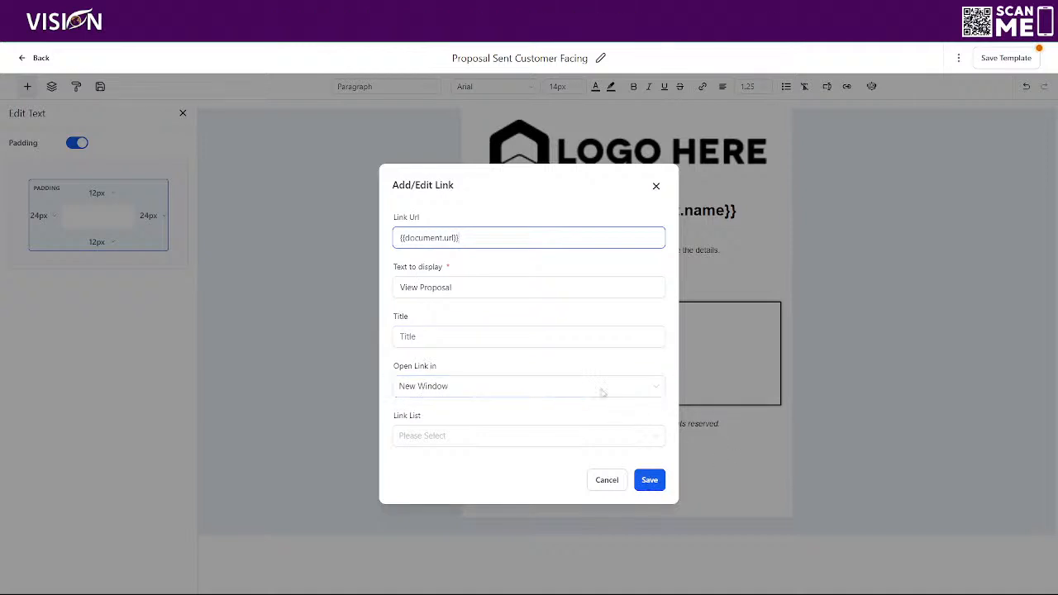
{"action": "left_click", "coordinate": [649, 478]}
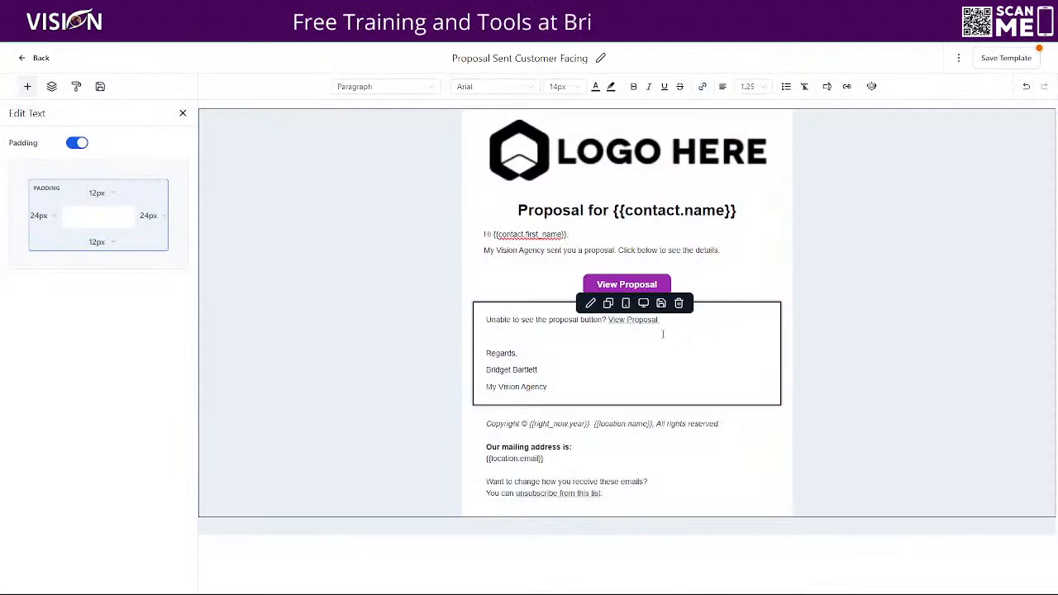
Paste {{document.url}} as the View Proposal button's link and save the Proposal Sent Customer Facing template.
{"action": "left_click", "coordinate": [589, 290]}
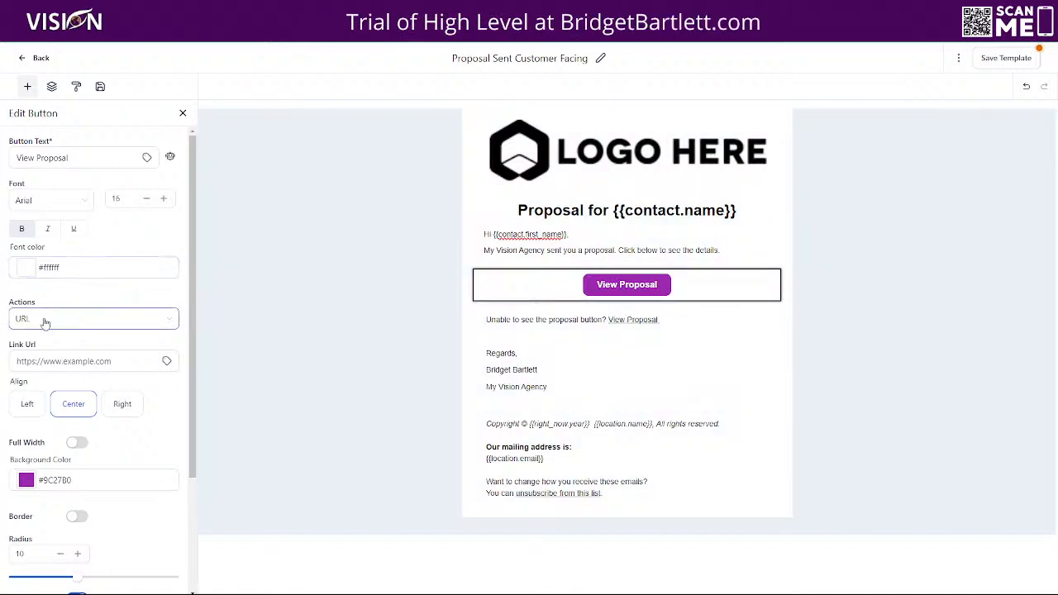
{"action": "left_click", "coordinate": [640, 324]}
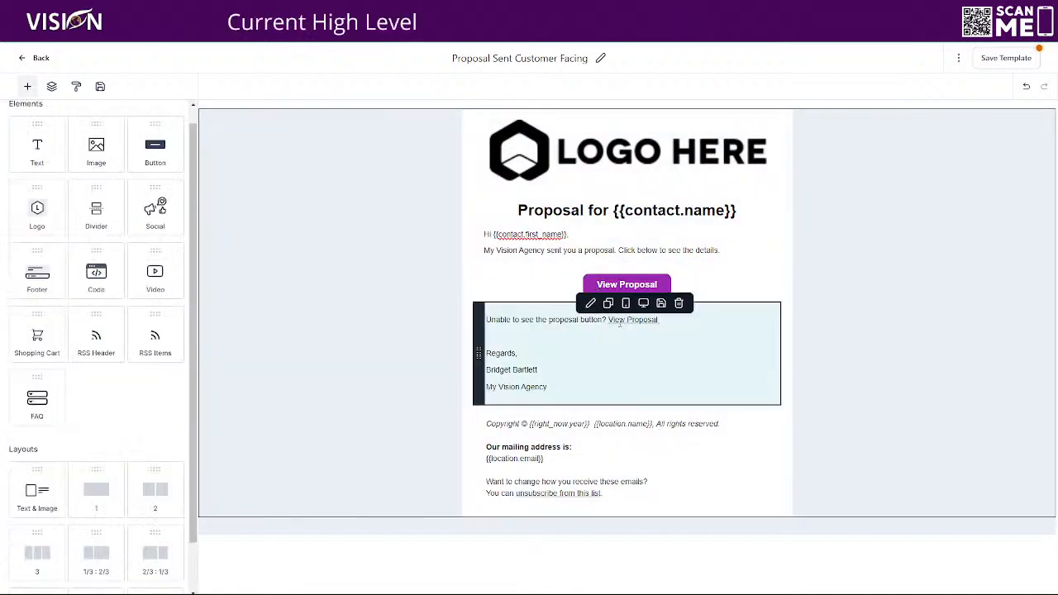
{"action": "left_click", "coordinate": [489, 285]}
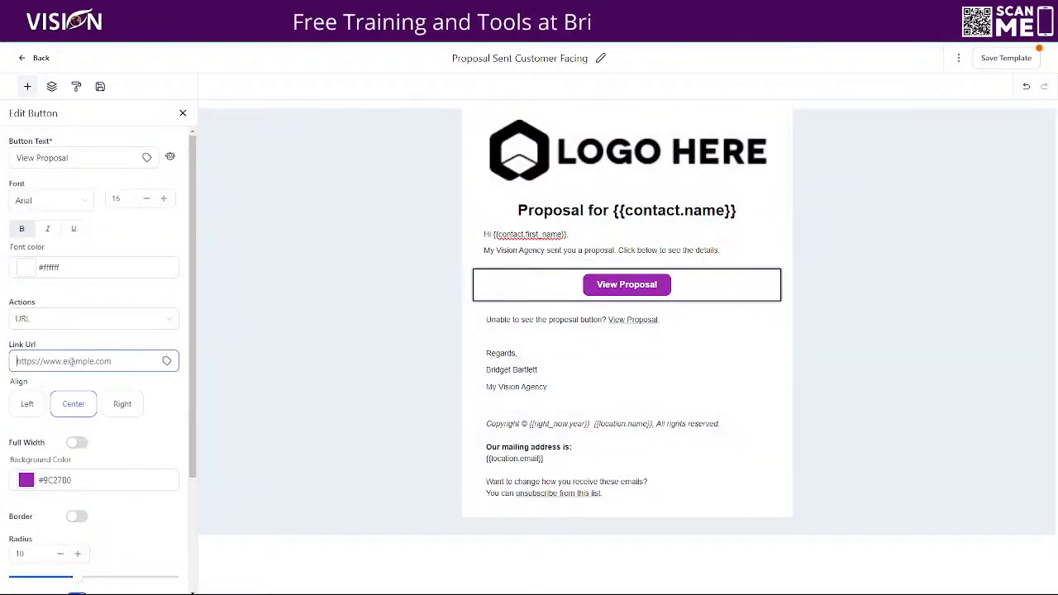
{"action": "type", "text": "{{document.url}}"}
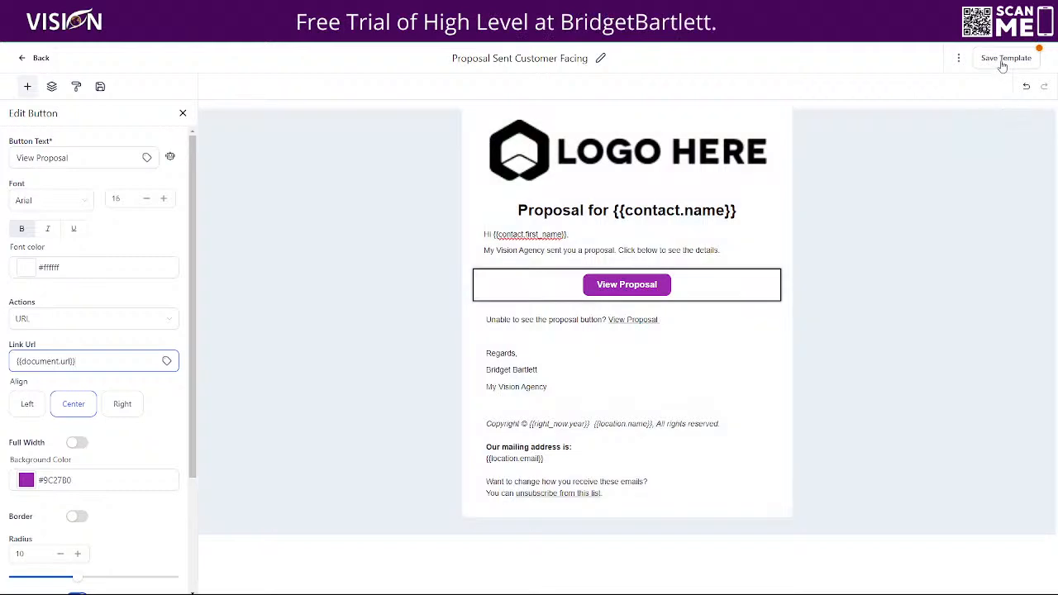
{"action": "left_click", "coordinate": [1004, 59]}
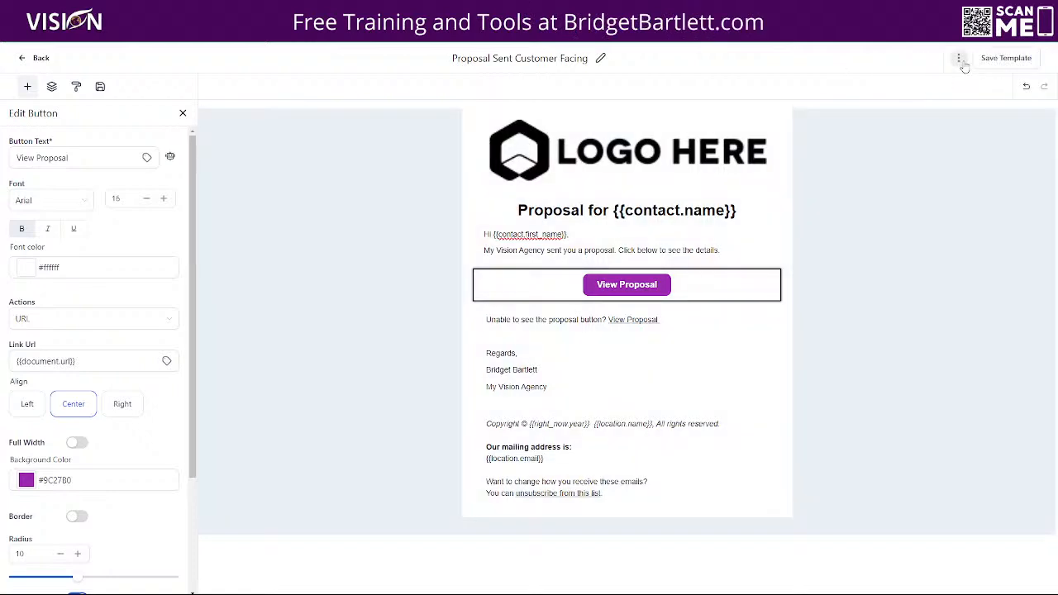
In Template Settings, enter the sender's name with the agency name and the agency's info e-mail address.
{"action": "left_click", "coordinate": [961, 61]}
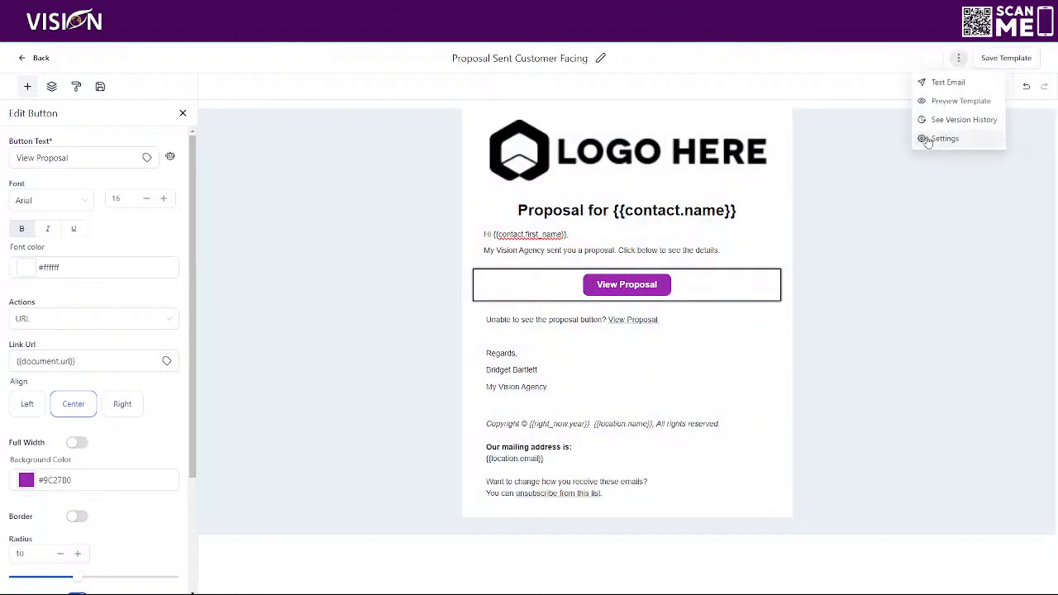
{"action": "left_click", "coordinate": [945, 139]}
{"action": "left_click", "coordinate": [817, 140]}
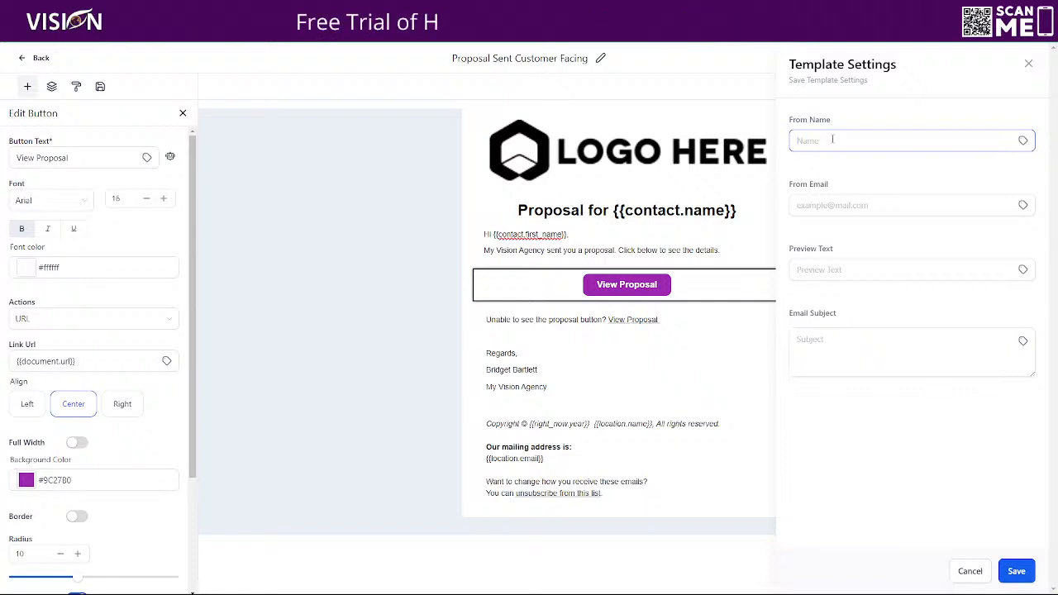
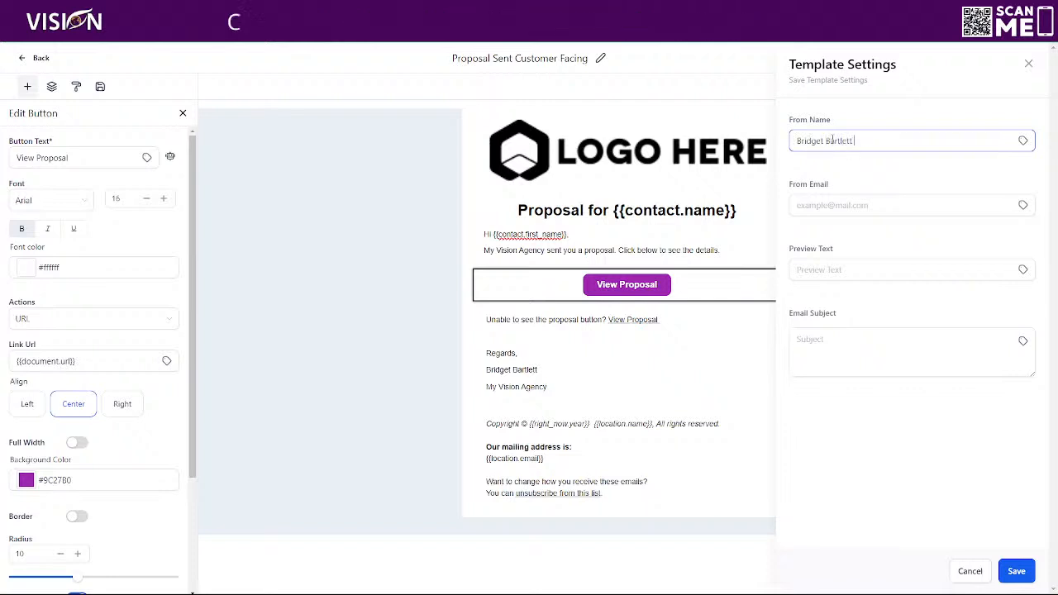
{"action": "type", "text": "[My"}
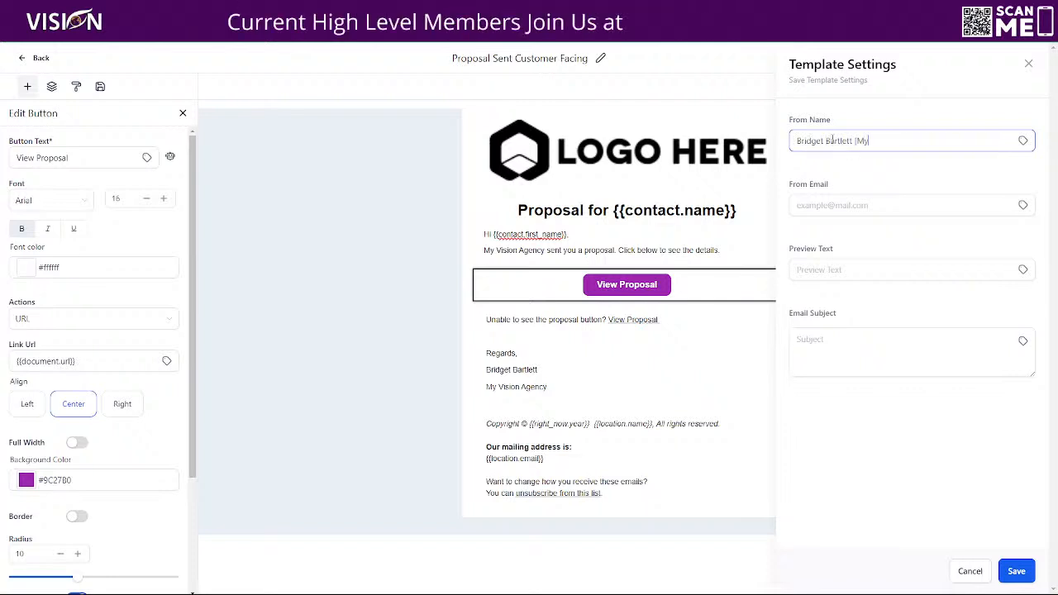
{"action": "type", "text": " Vision"}
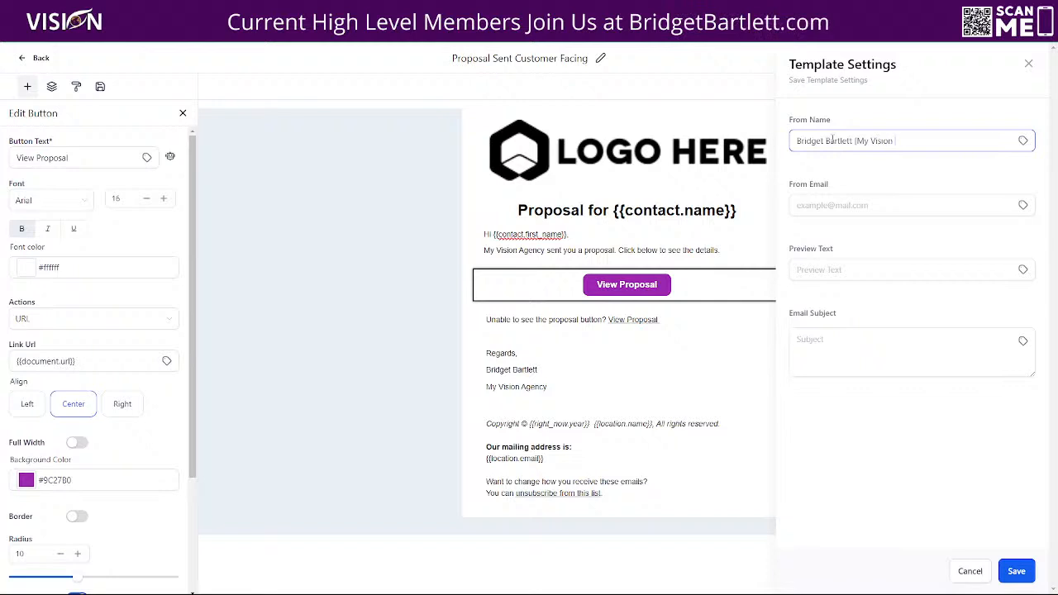
{"action": "type", "text": " Agency"}
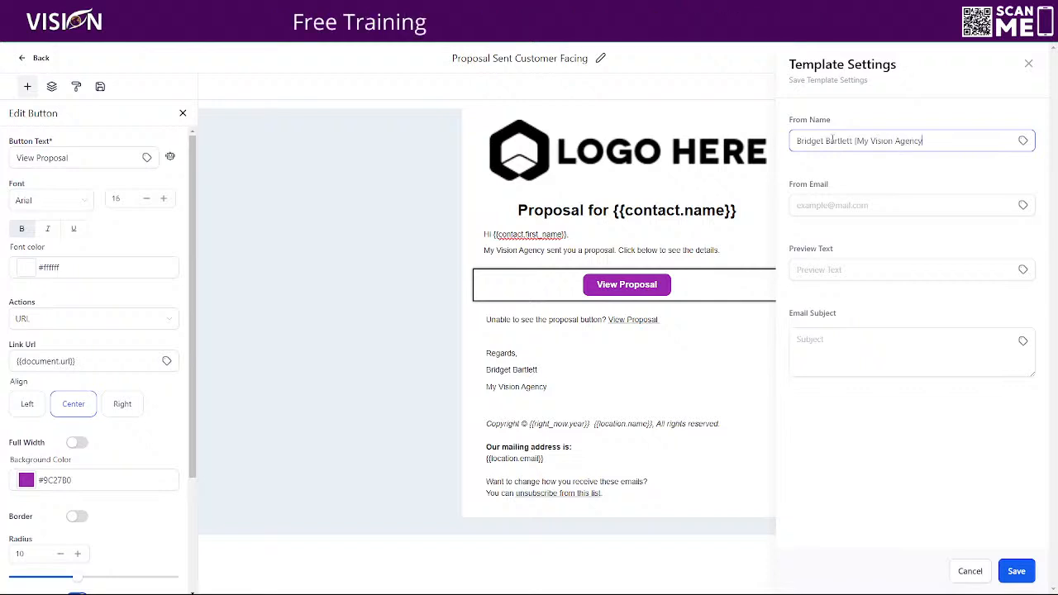
{"action": "type", "text": "]"}
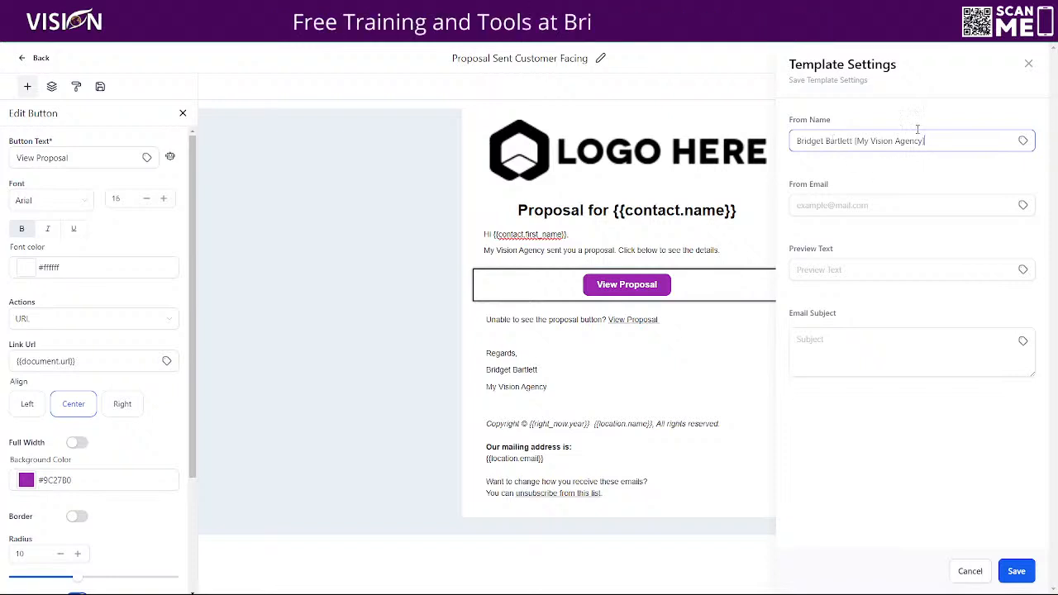
{"action": "left_click", "coordinate": [827, 205]}
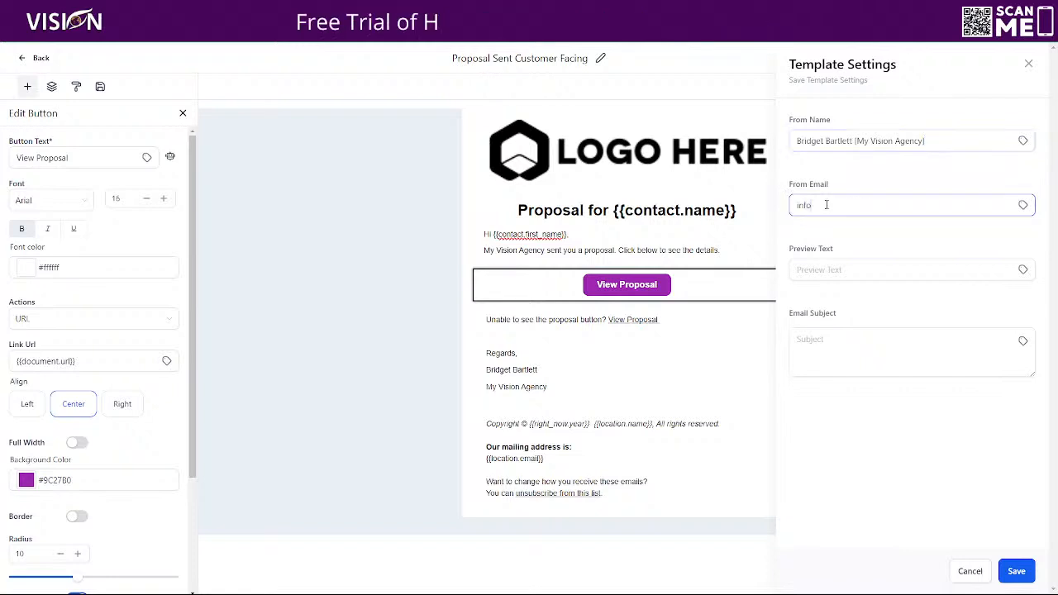
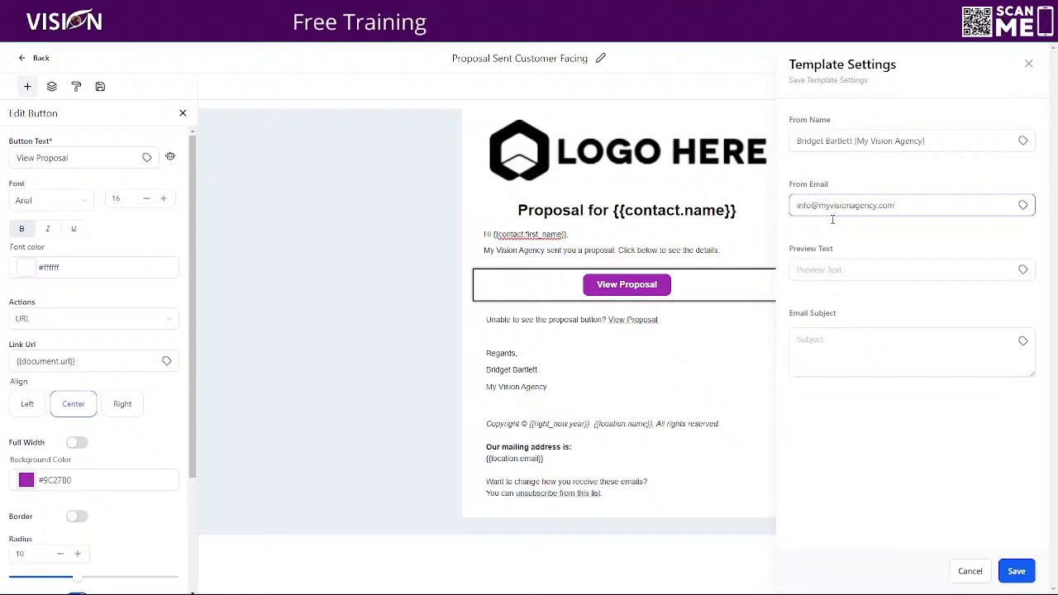
{"action": "left_click", "coordinate": [802, 264]}
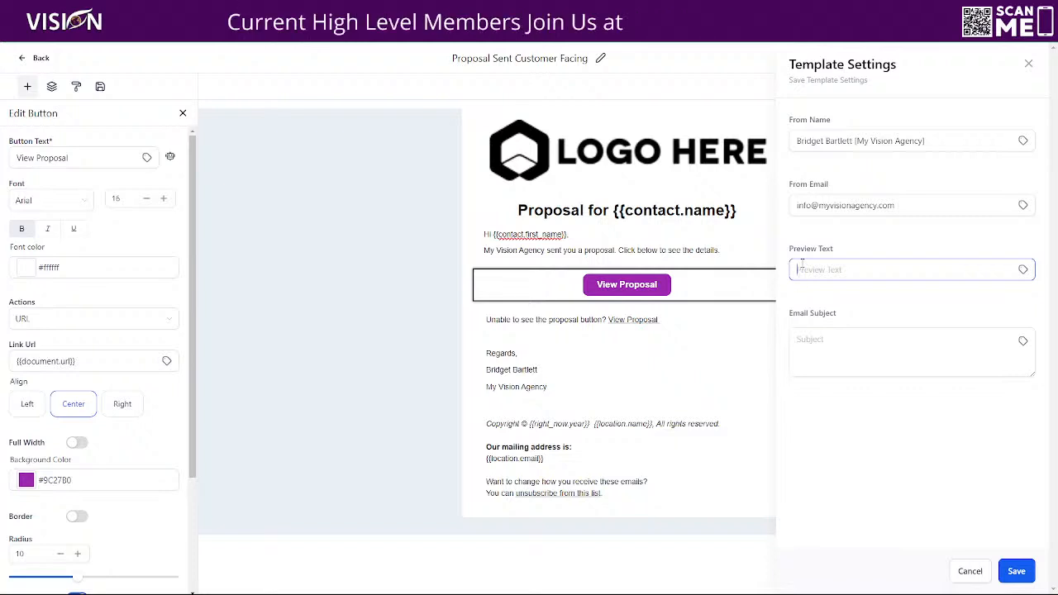
Enter the preview text 'Your proposal is enclosed', correcting the misspelled last word.
{"action": "type", "text": "Your proposal is"}
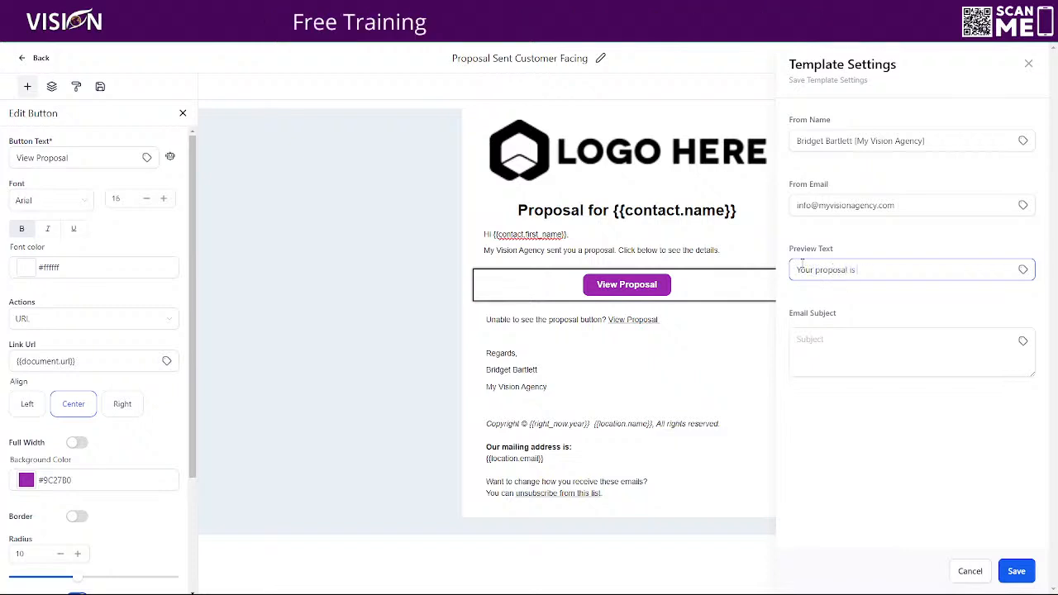
{"action": "type", "text": " enclosded"}
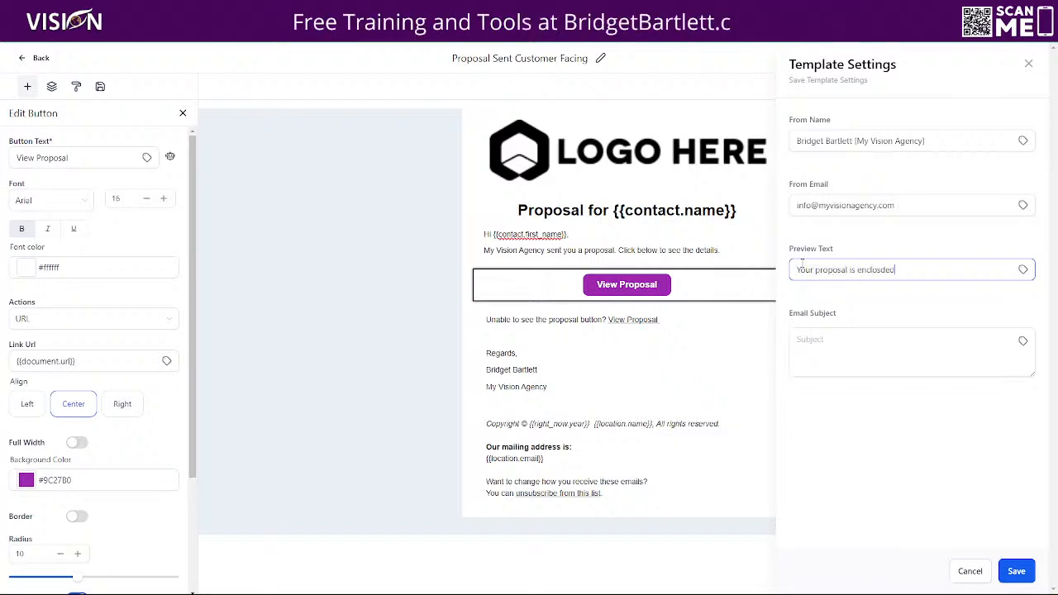
{"action": "key", "text": "BackSpace"}
{"action": "key", "text": "BackSpace"}
{"action": "key", "text": "BackSpace"}
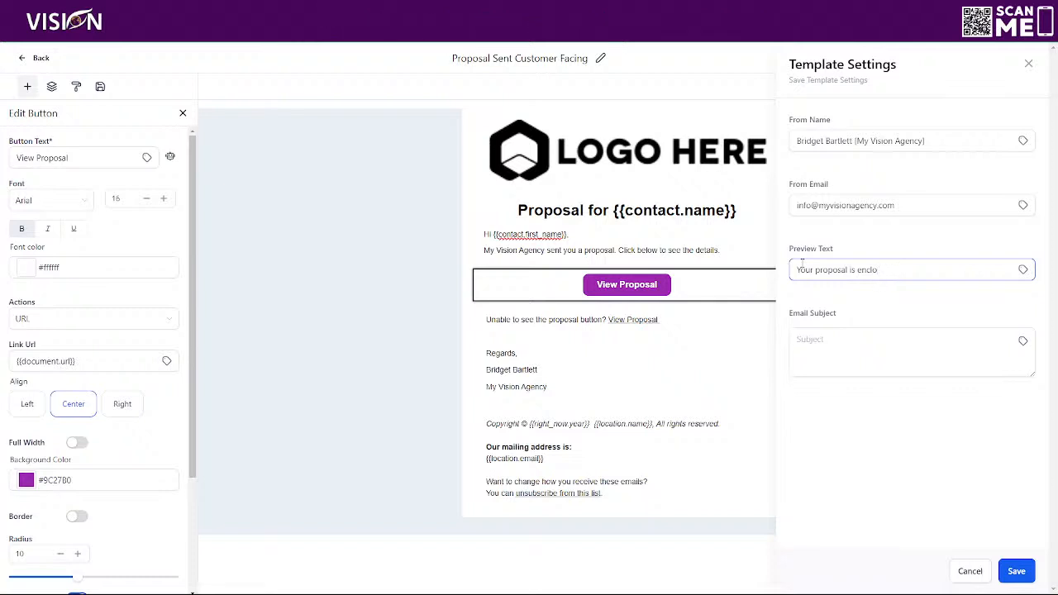
{"action": "type", "text": "des"}
{"action": "key", "text": "BackSpace"}
{"action": "key", "text": "BackSpace"}
{"action": "key", "text": "BackSpace"}
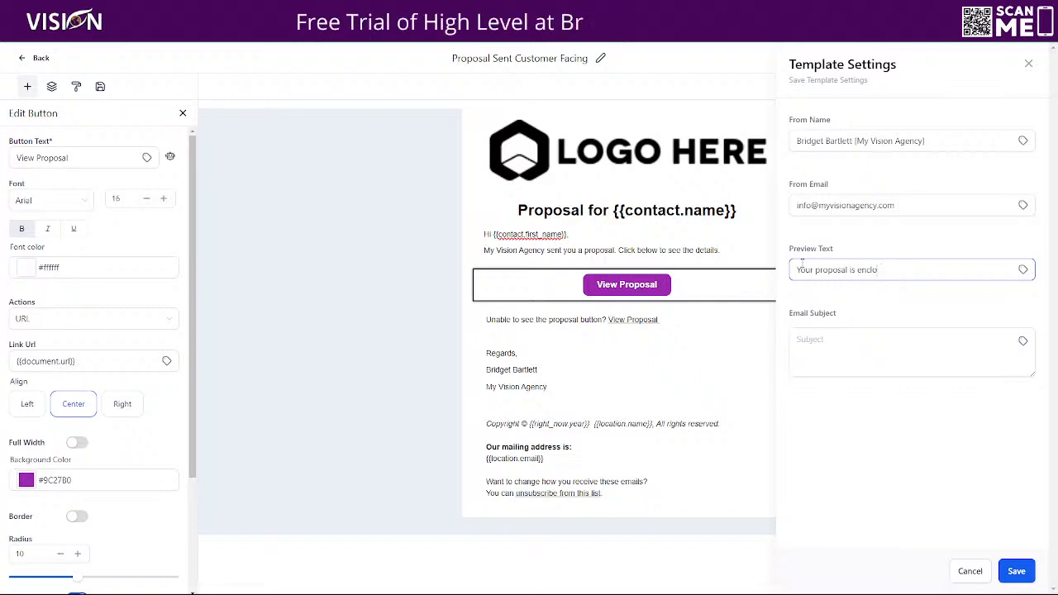
{"action": "type", "text": "sed"}
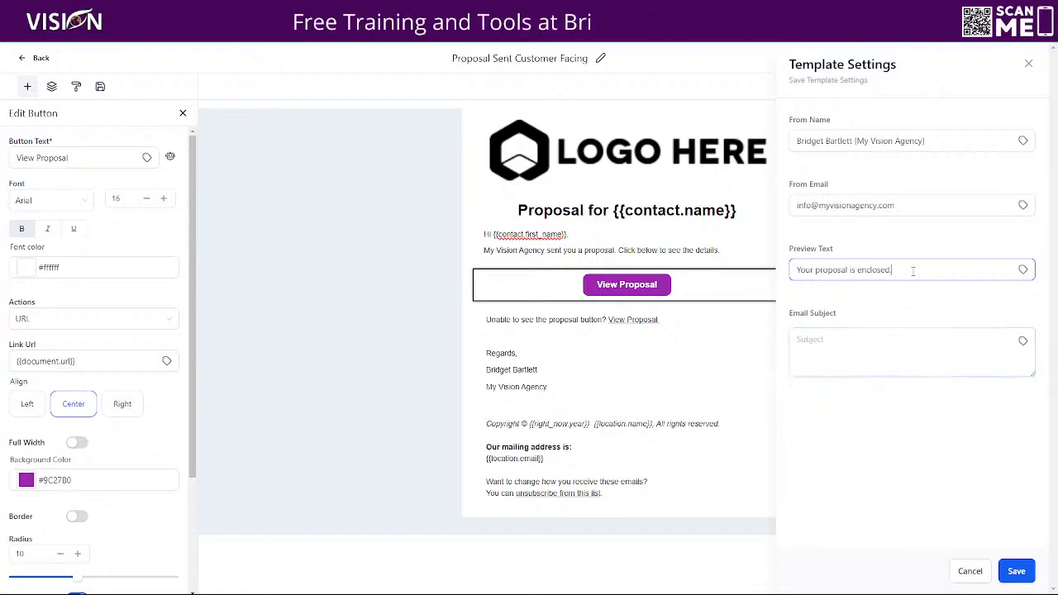
Set the email subject to a star emoji followed by 'Your proposal is enclosed'.
{"action": "type", "text": "..."}
{"action": "left_click", "coordinate": [811, 337]}
{"action": "right_click", "coordinate": [814, 337]}
{"action": "left_click", "coordinate": [860, 354]}
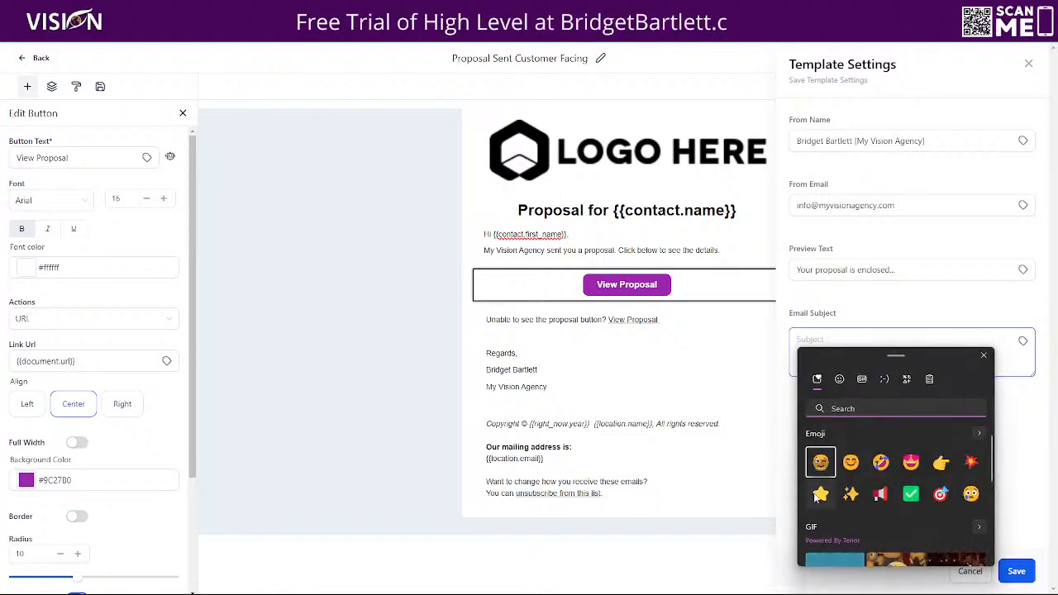
{"action": "left_click", "coordinate": [821, 494]}
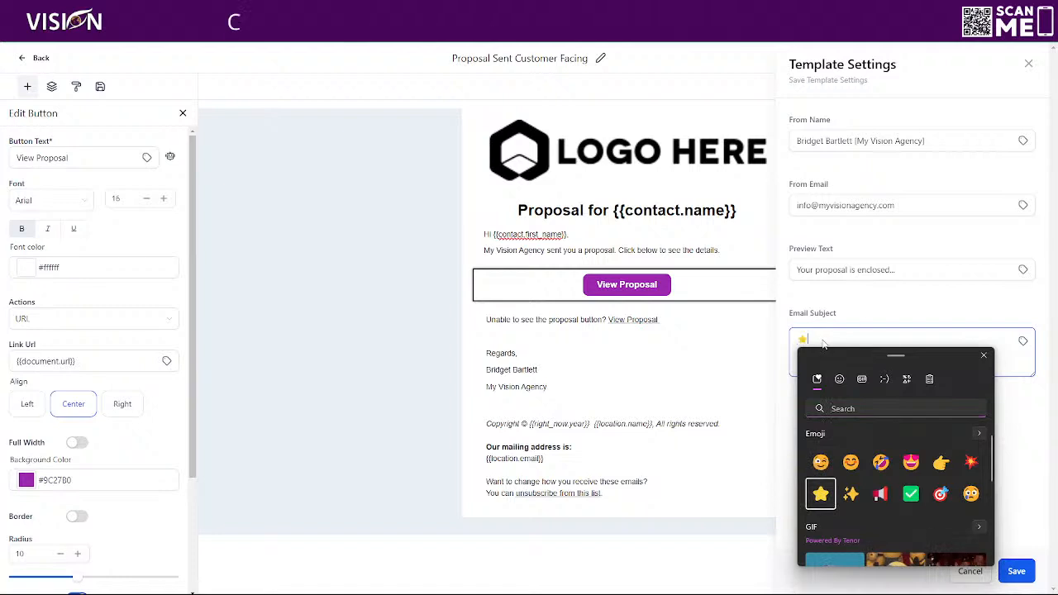
{"action": "left_click", "coordinate": [814, 337]}
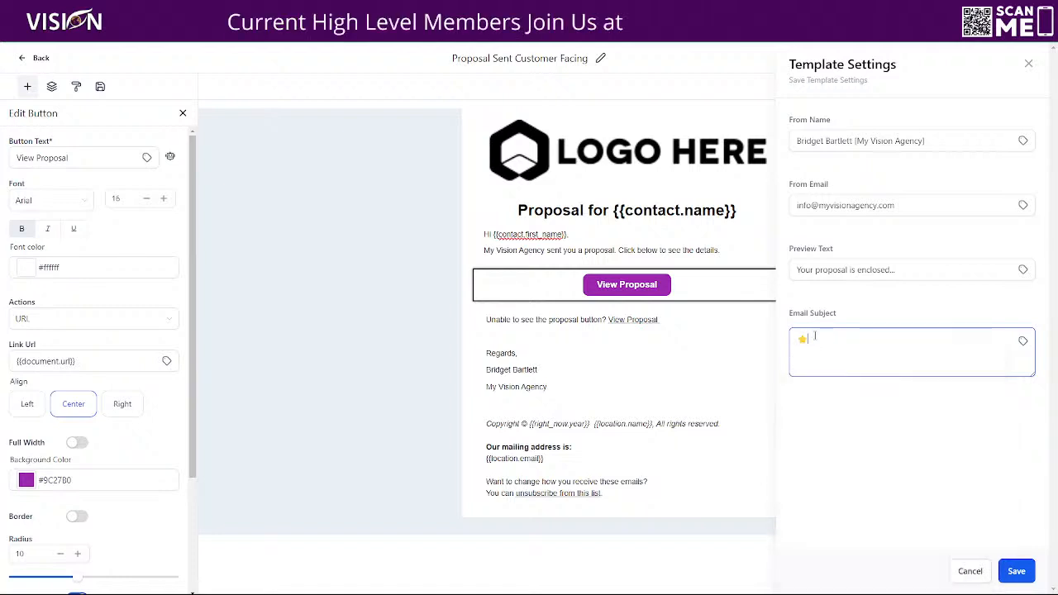
{"action": "type", "text": "Your propo"}
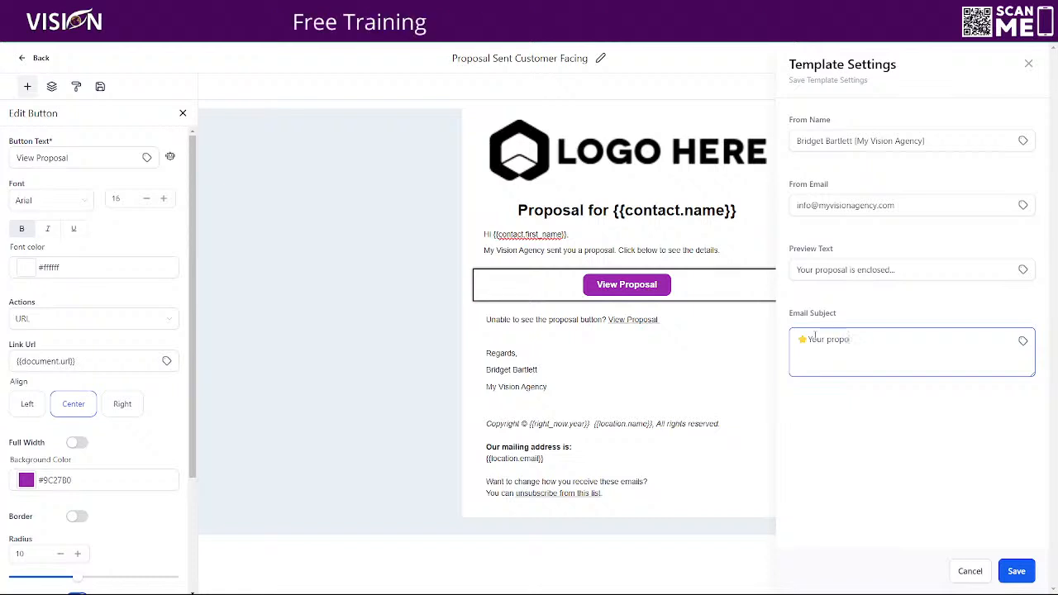
{"action": "type", "text": "sal is encl"}
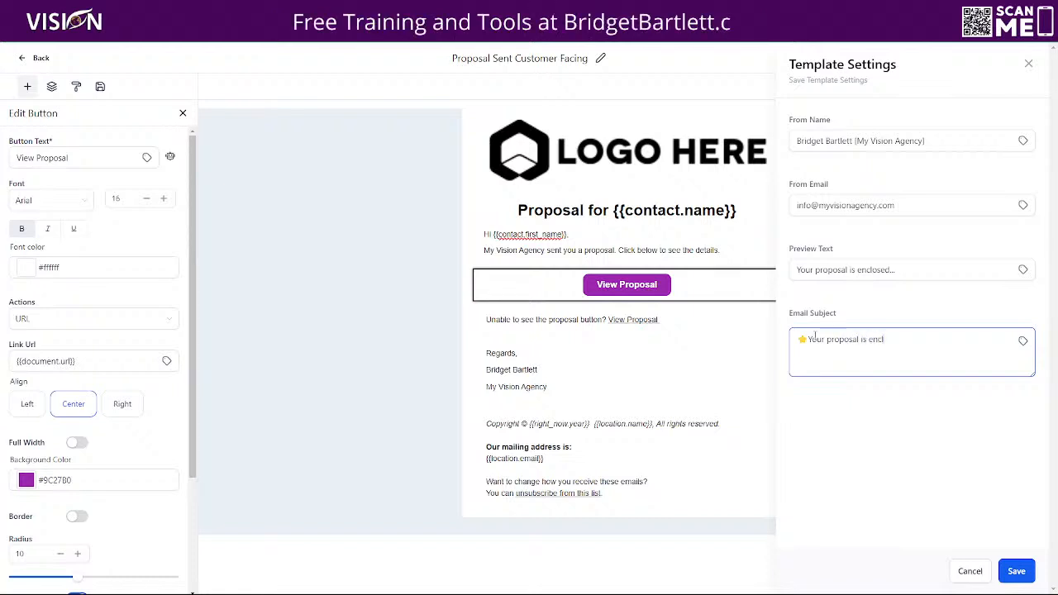
{"action": "type", "text": "os"}
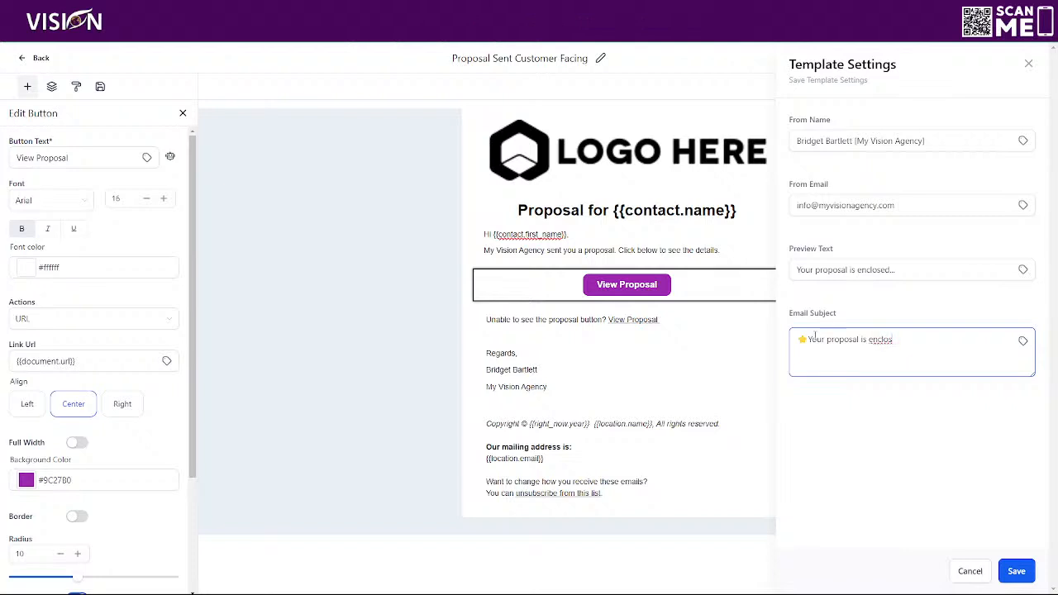
{"action": "type", "text": "ed"}
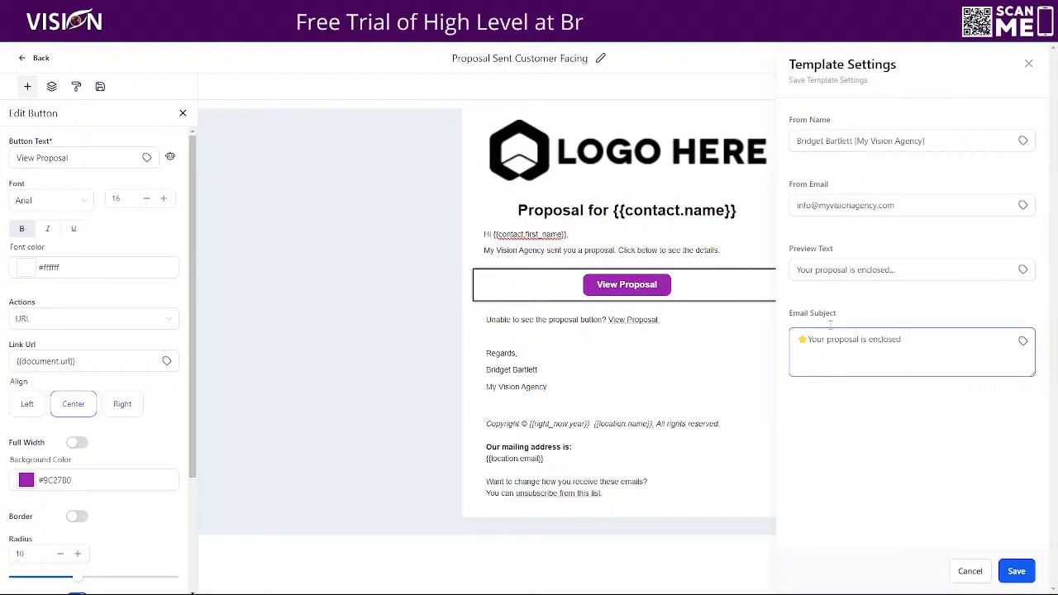
Review the sender name, sender e-mail and preview text, then save the template settings.
{"action": "left_click", "coordinate": [925, 140]}
{"action": "left_click", "coordinate": [904, 204]}
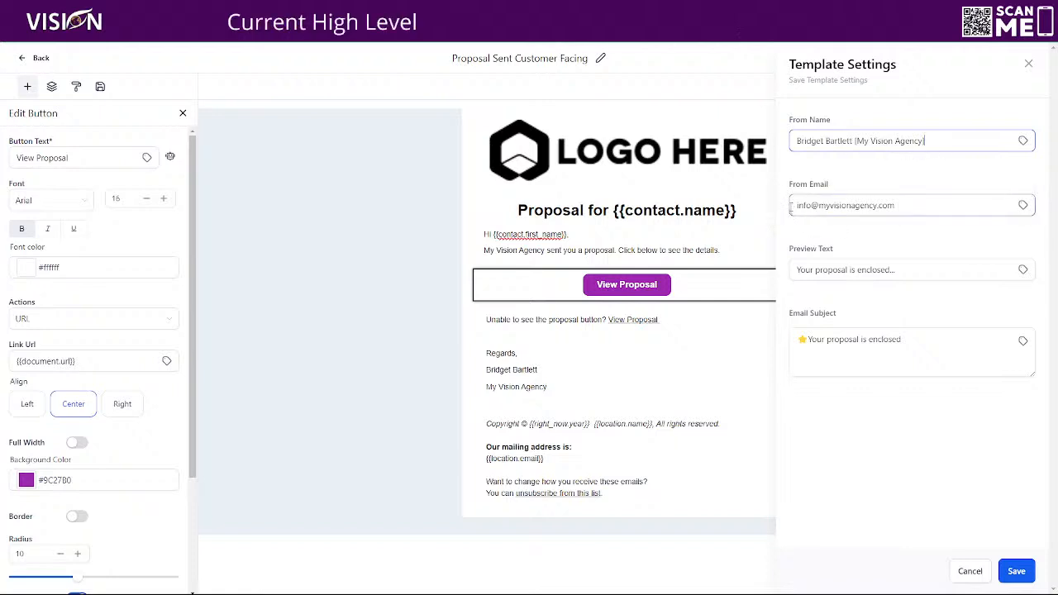
{"action": "left_click_drag", "start_coordinate": [904, 204], "coordinate": [794, 205]}
{"action": "left_click_drag", "start_coordinate": [918, 268], "coordinate": [792, 273]}
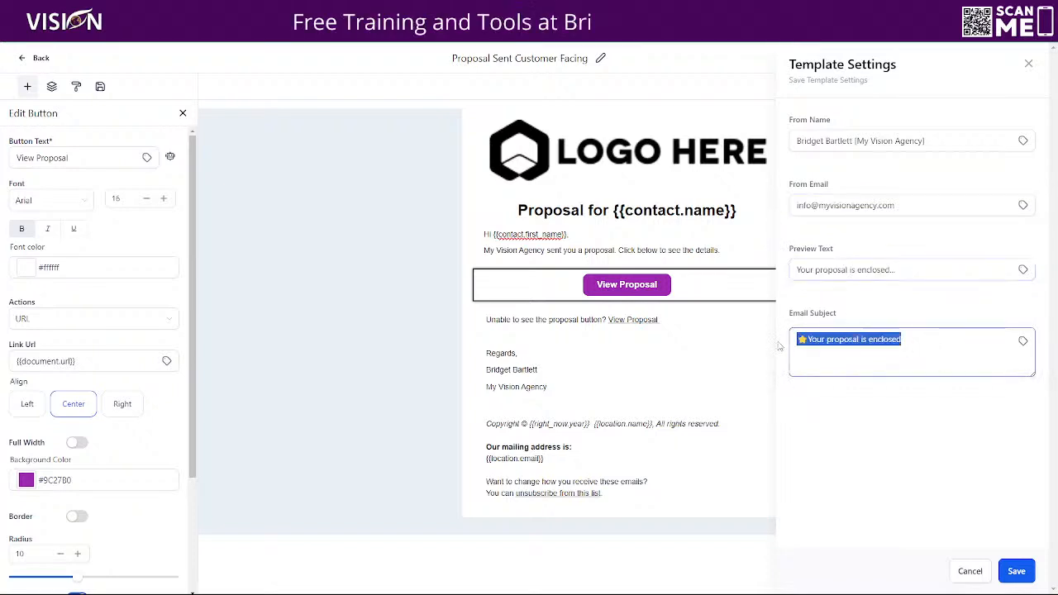
{"action": "left_click", "coordinate": [1017, 572]}
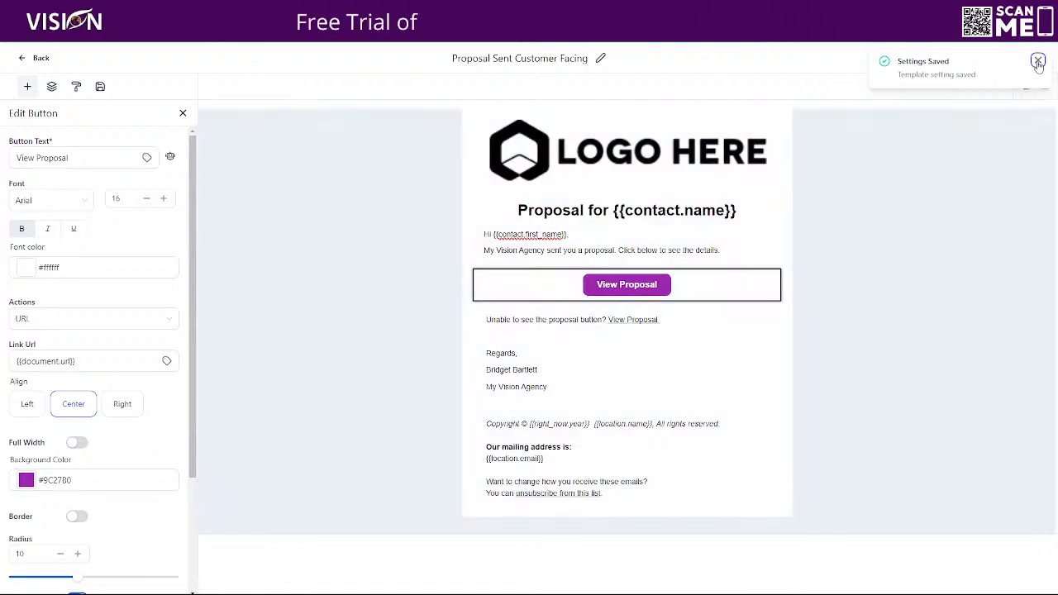
{"action": "left_click", "coordinate": [1039, 62]}
{"action": "left_click", "coordinate": [998, 58]}
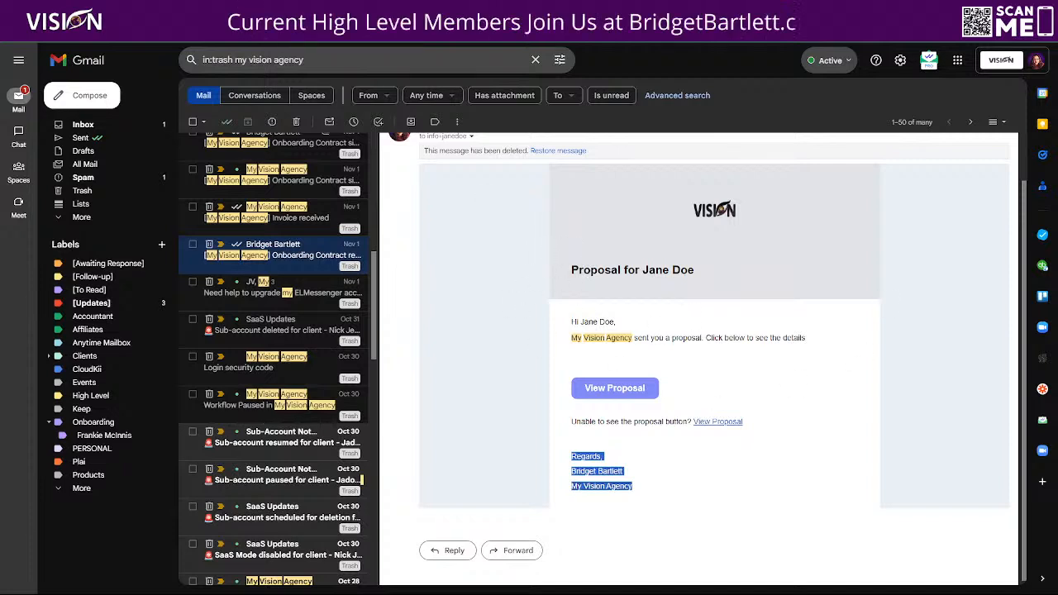
{"action": "left_click", "coordinate": [170, 12]}
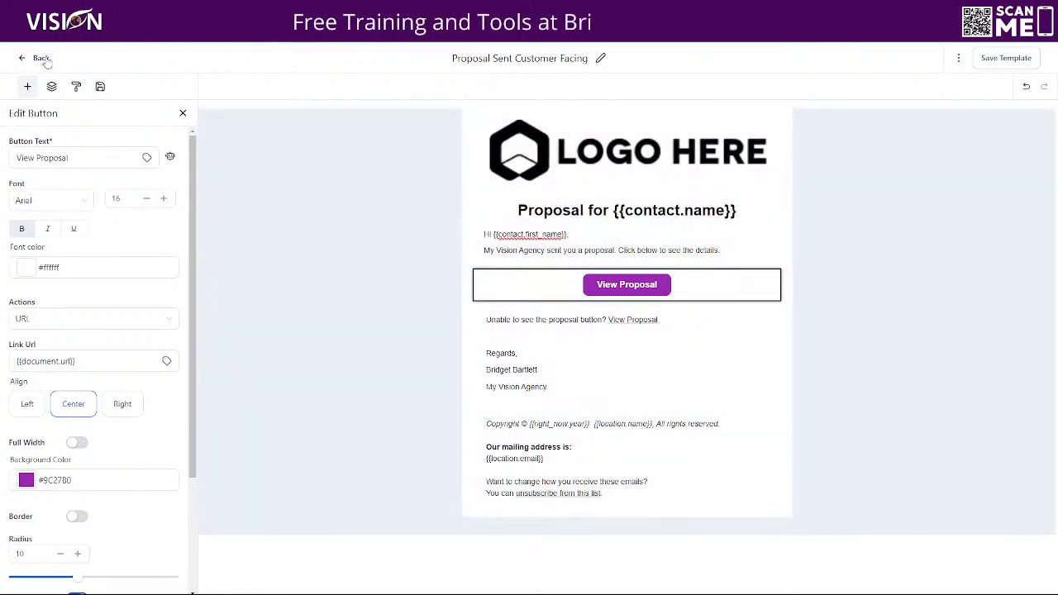
Leave the editor, go to Payments > Proposals & Estimates, and open its document Settings.
{"action": "left_click", "coordinate": [41, 58]}
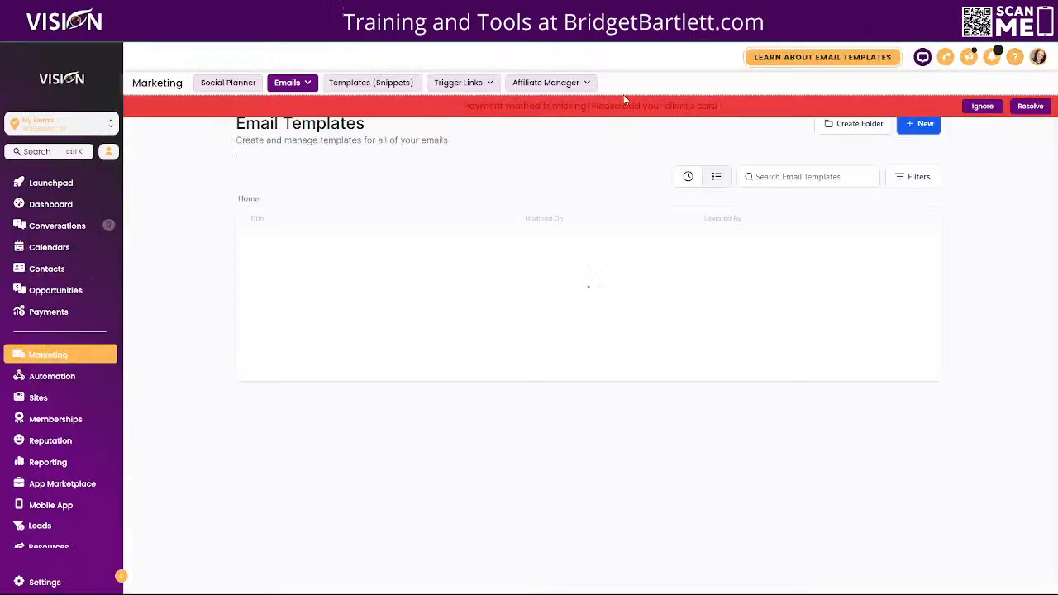
{"action": "mouse_move", "coordinate": [299, 88]}
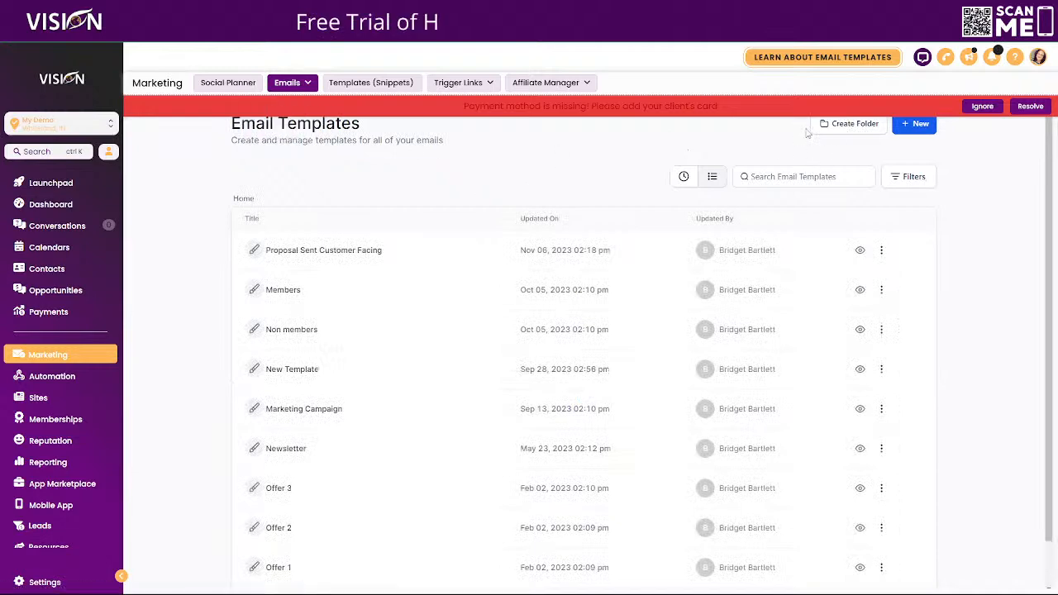
{"action": "left_click", "coordinate": [983, 106]}
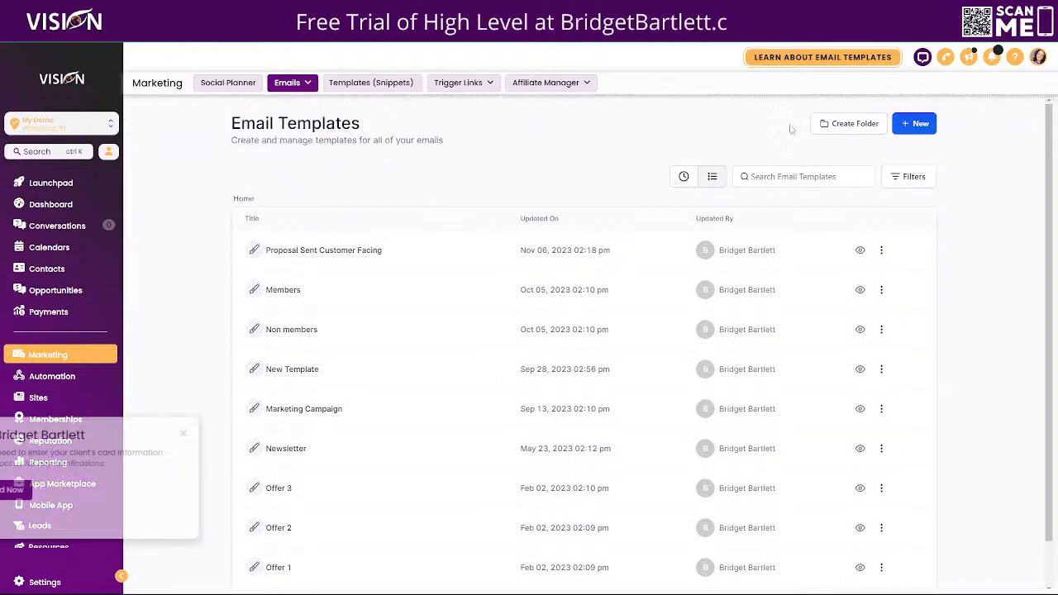
{"action": "left_click", "coordinate": [281, 105]}
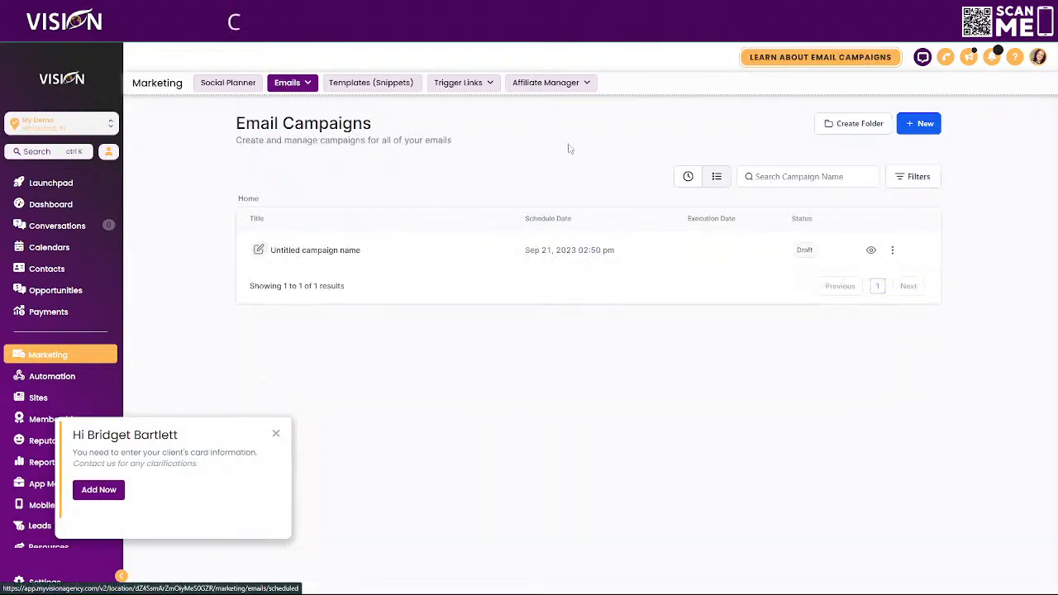
{"action": "left_click", "coordinate": [48, 312]}
{"action": "mouse_move", "coordinate": [306, 83]}
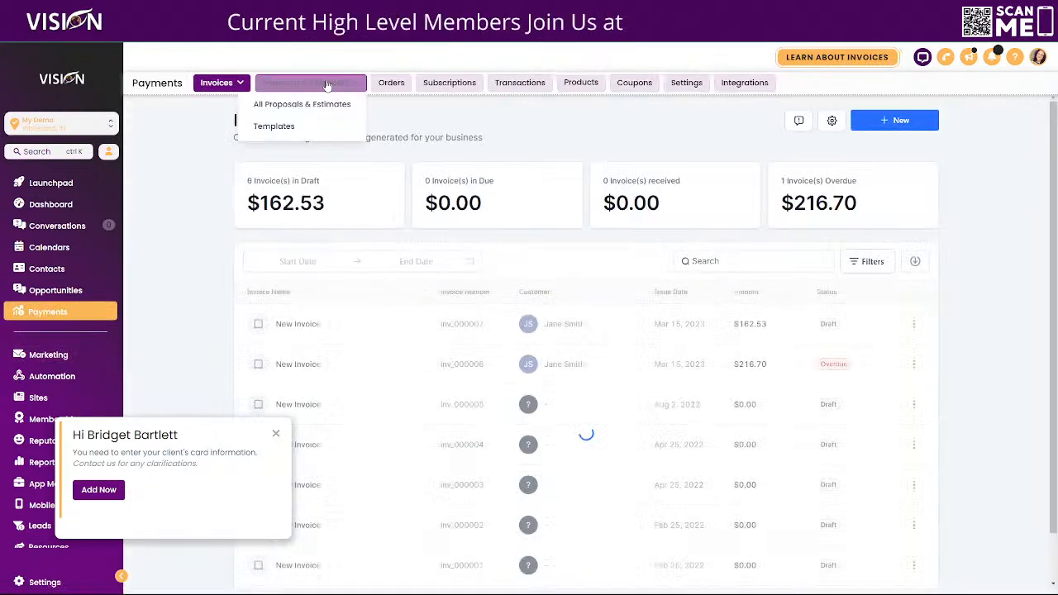
{"action": "left_click", "coordinate": [278, 105]}
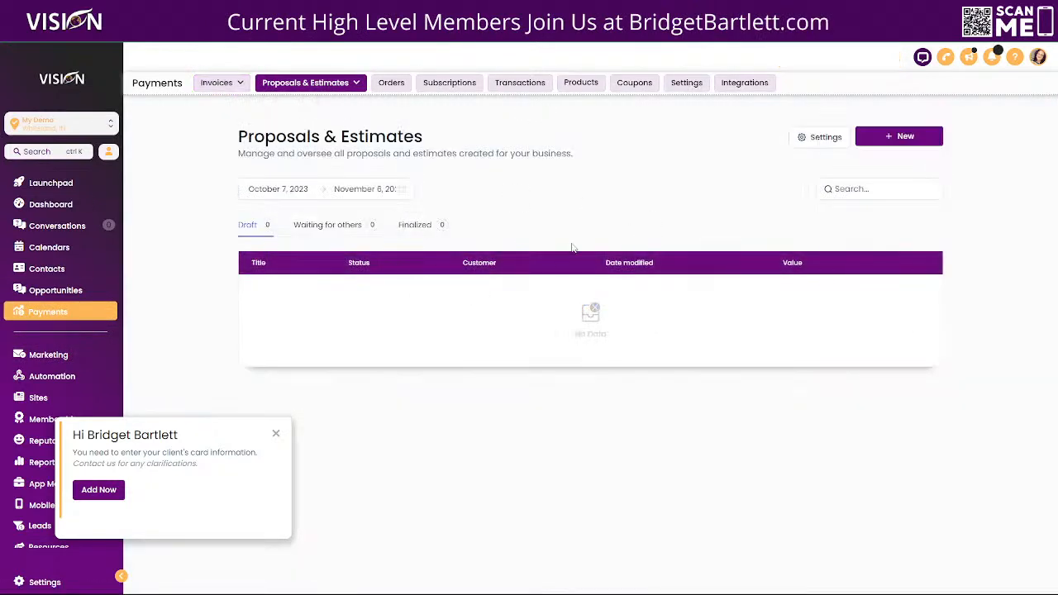
{"action": "left_click", "coordinate": [826, 138]}
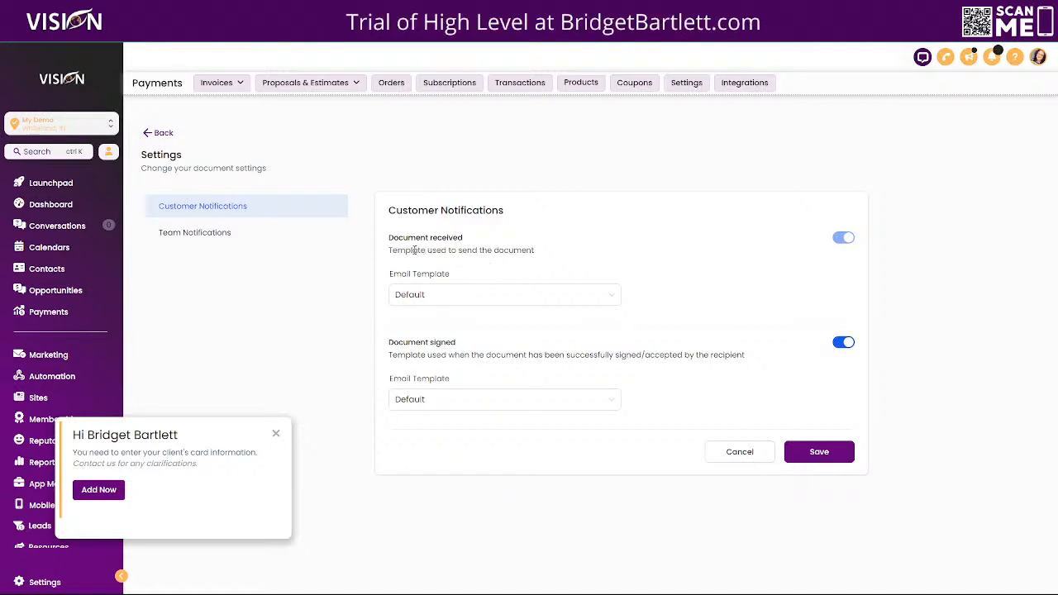
Assign Proposal Sent Customer Facing as the Document received customer email template.
{"action": "left_click_drag", "start_coordinate": [389, 239], "coordinate": [533, 246]}
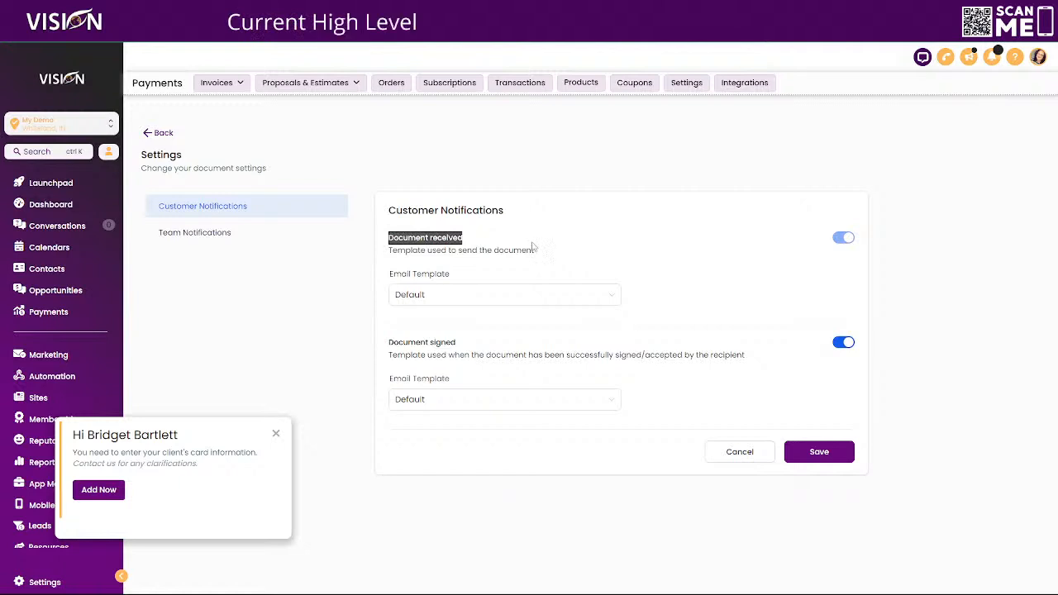
{"action": "left_click", "coordinate": [447, 299]}
{"action": "scroll", "coordinate": [529, 380], "scroll_direction": "down", "scroll_amount": 2}
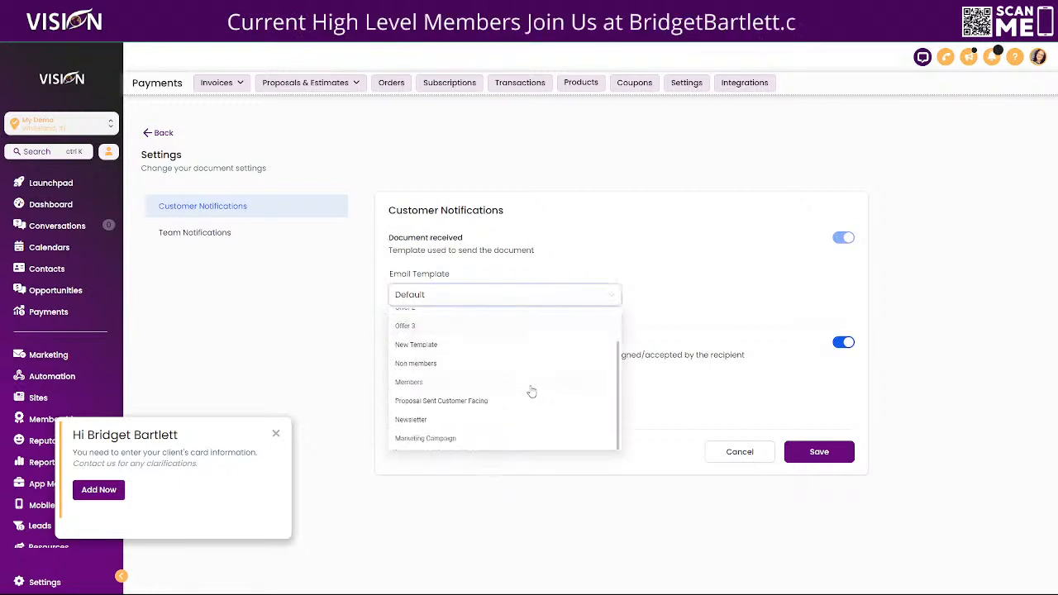
{"action": "left_click", "coordinate": [472, 402]}
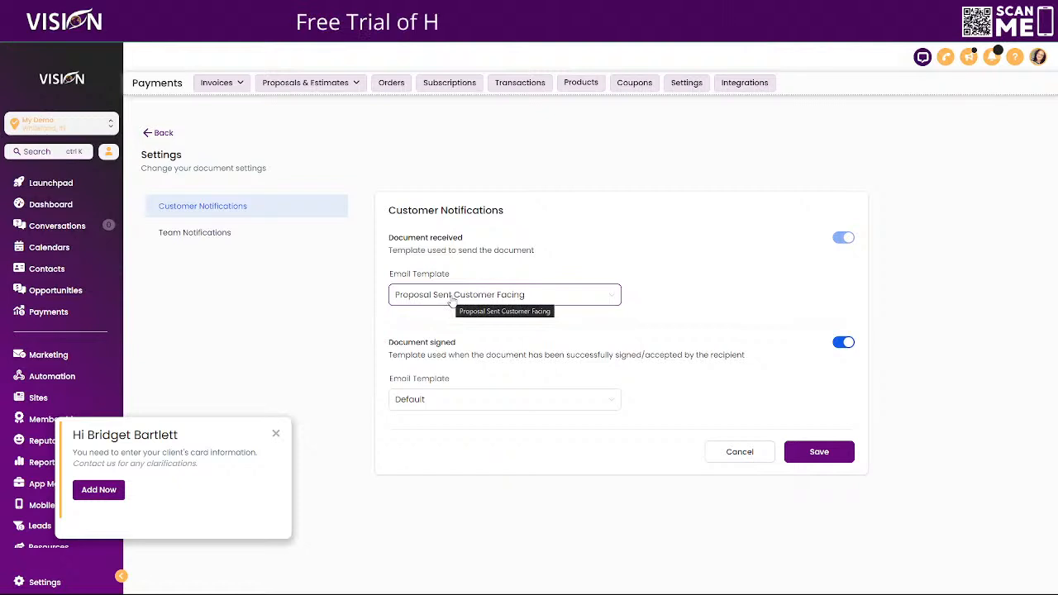
Check the Team Notifications Document signed template, leaving it on Default, then go to Automation workflows.
{"action": "left_click", "coordinate": [207, 234]}
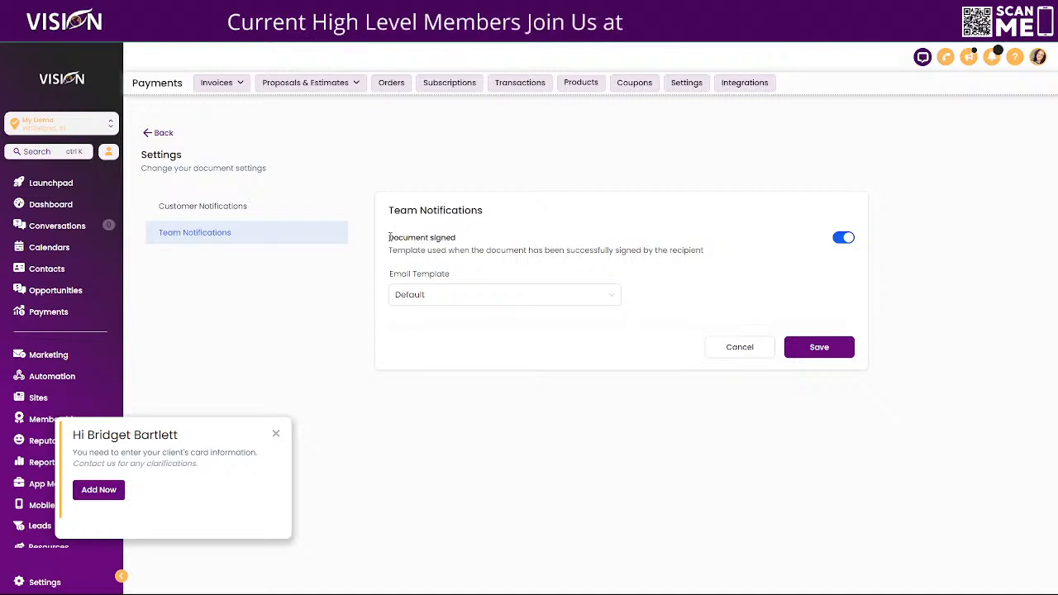
{"action": "left_click_drag", "start_coordinate": [389, 237], "coordinate": [496, 246]}
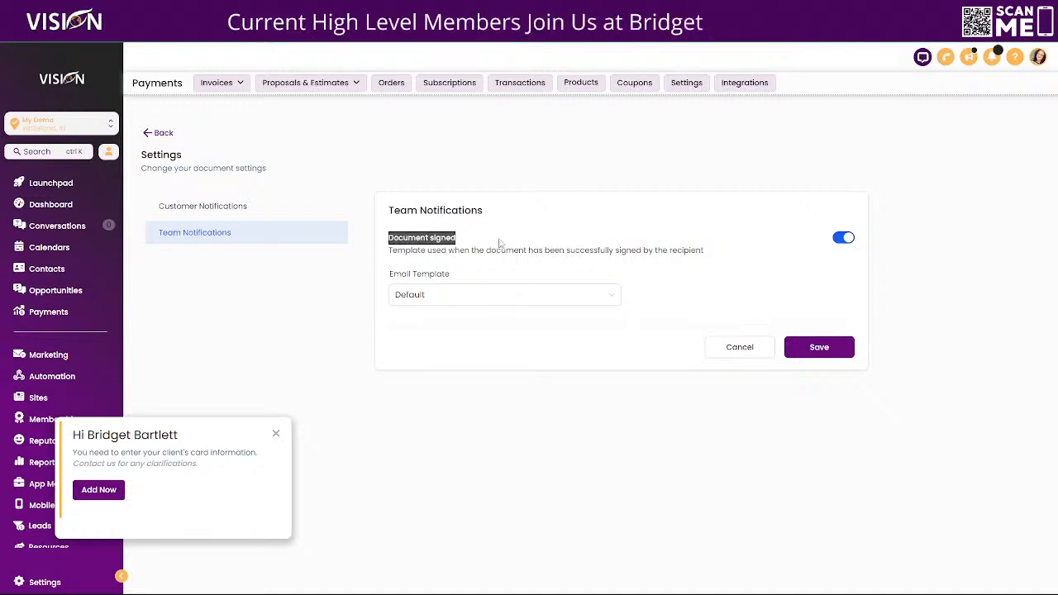
{"action": "left_click", "coordinate": [441, 303]}
{"action": "left_click", "coordinate": [508, 272]}
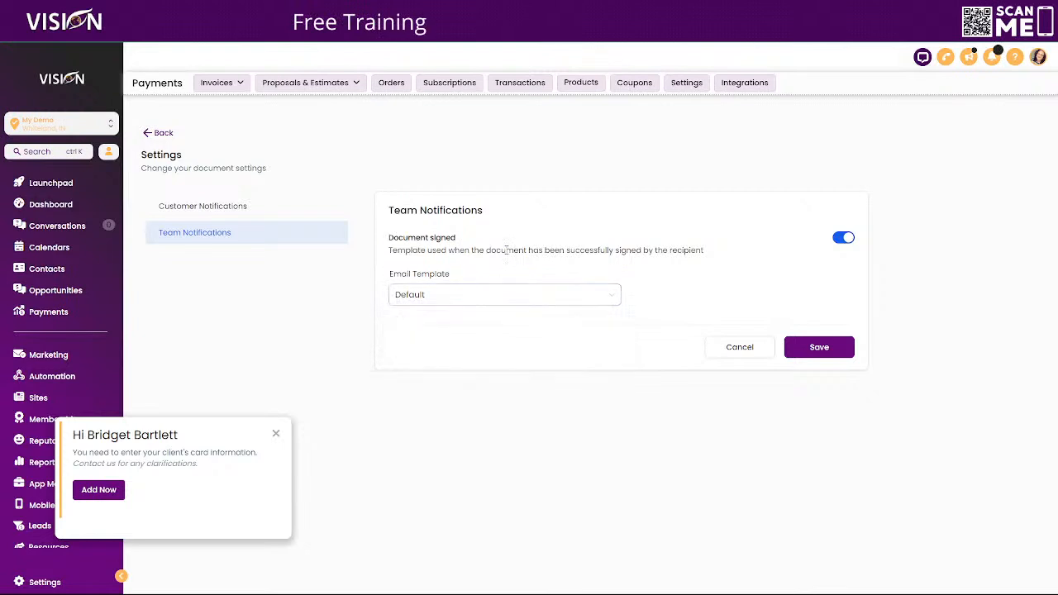
{"action": "left_click", "coordinate": [231, 208]}
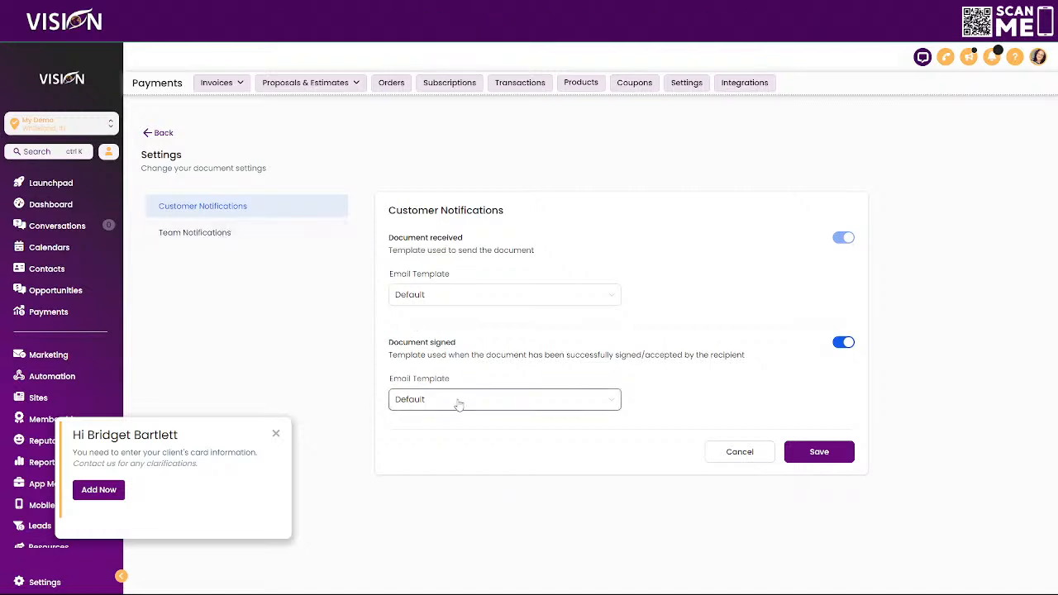
{"action": "left_click", "coordinate": [277, 435]}
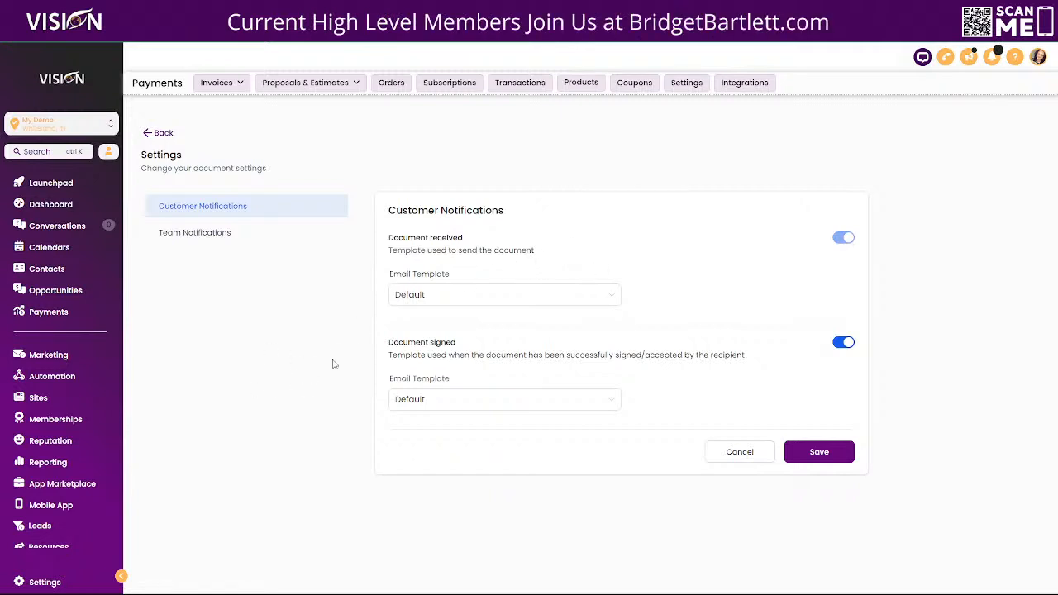
{"action": "left_click", "coordinate": [51, 376]}
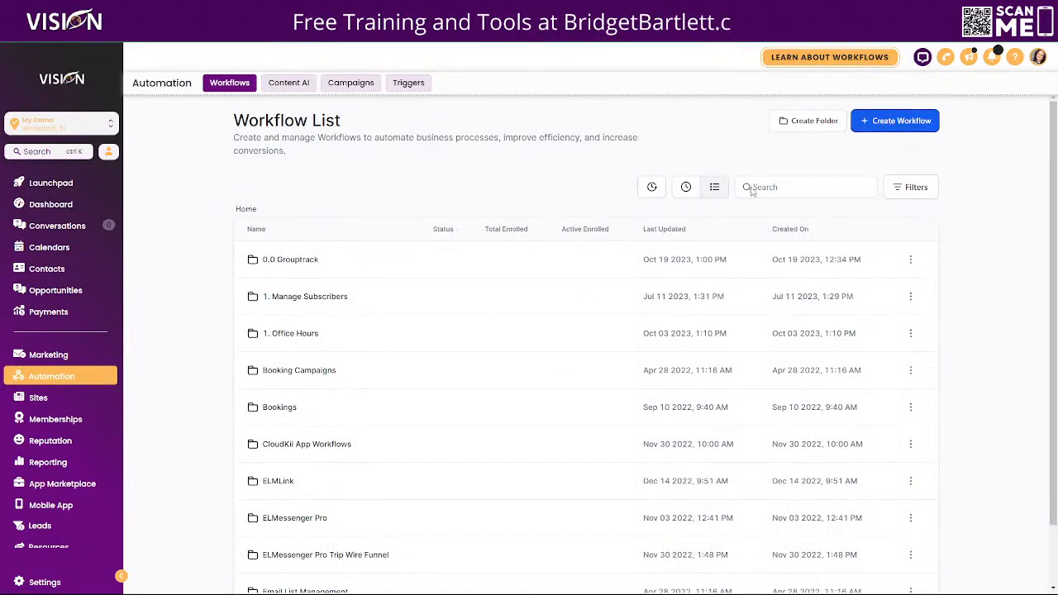
Create a workflow from scratch, add an action, and scroll the action list down to Payments.
{"action": "left_click", "coordinate": [897, 118]}
{"action": "left_click", "coordinate": [397, 283]}
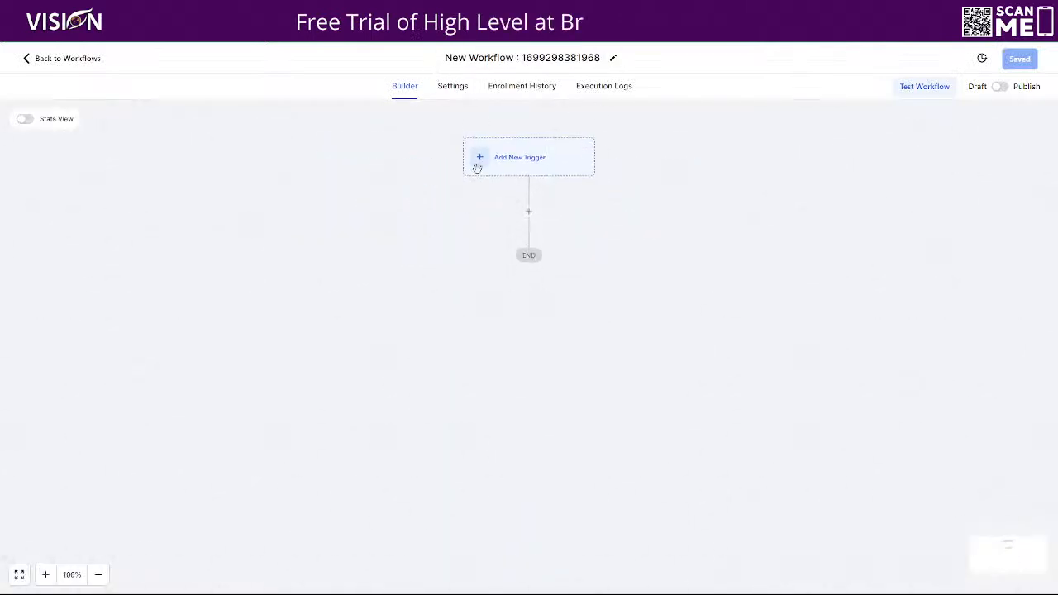
{"action": "left_click", "coordinate": [529, 213]}
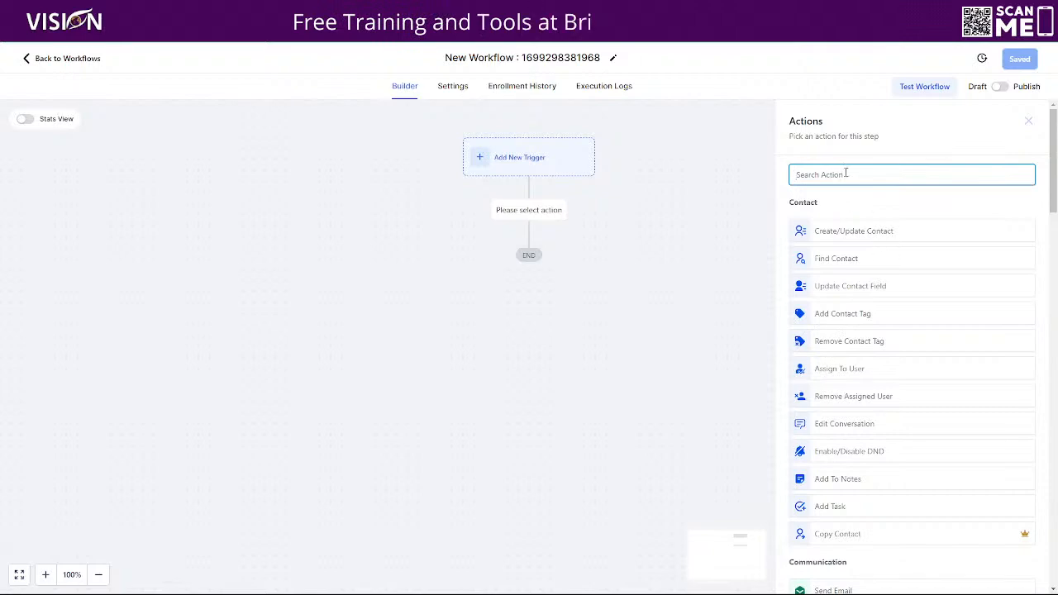
{"action": "scroll", "coordinate": [893, 331], "scroll_direction": "down", "scroll_amount": 10}
{"action": "scroll", "coordinate": [888, 347], "scroll_direction": "down", "scroll_amount": 8}
{"action": "scroll", "coordinate": [881, 329], "scroll_direction": "down", "scroll_amount": 2}
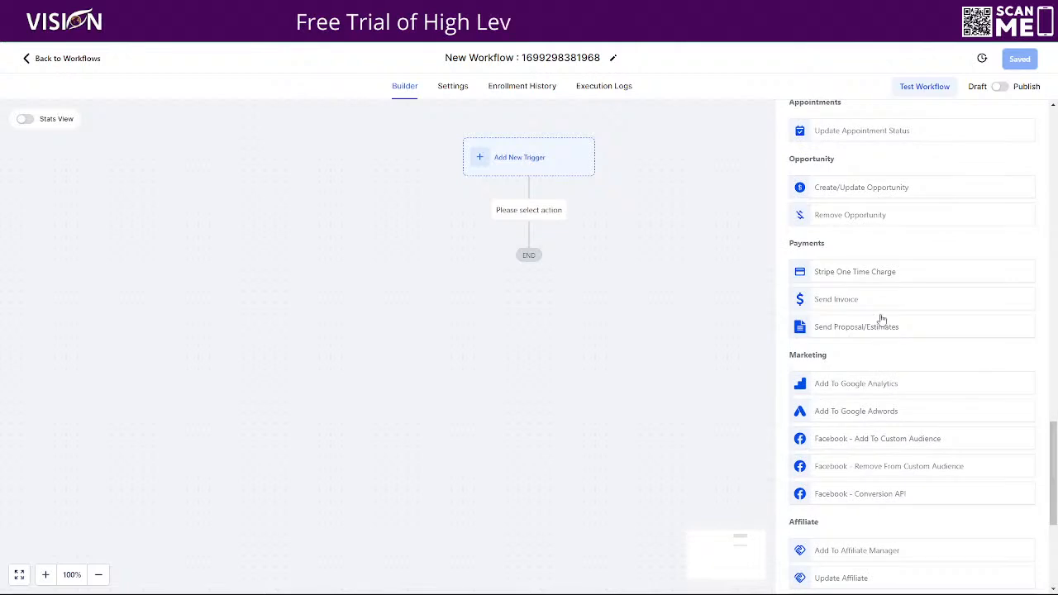
Inspect the Send Proposal/Estimates templates with a sending user, cancel the action, and return to workflows.
{"action": "left_click", "coordinate": [835, 328]}
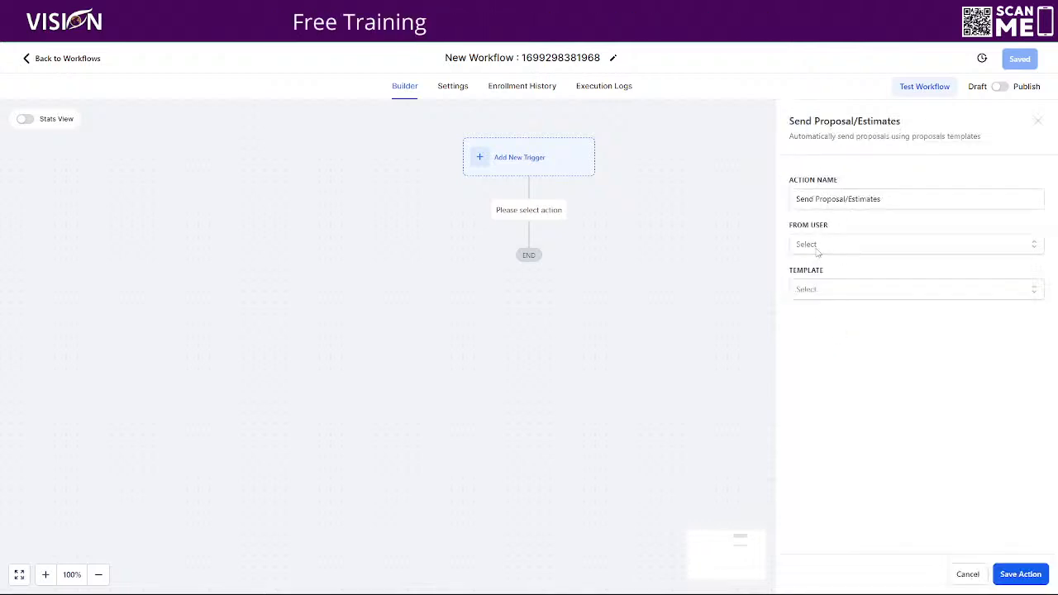
{"action": "left_click", "coordinate": [814, 244]}
{"action": "left_click", "coordinate": [892, 268]}
{"action": "left_click", "coordinate": [813, 291]}
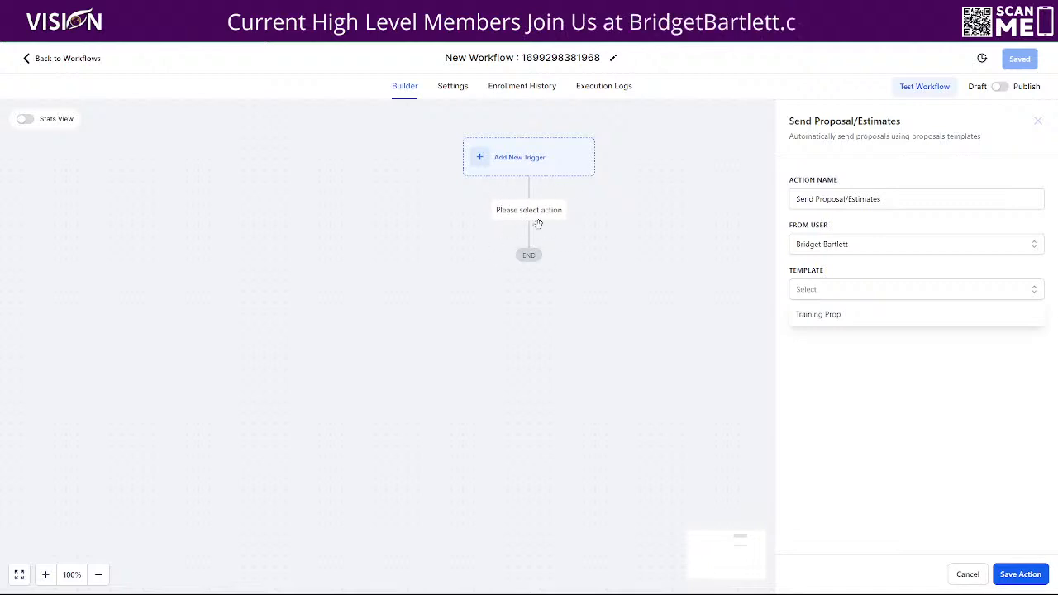
{"action": "left_click", "coordinate": [968, 575]}
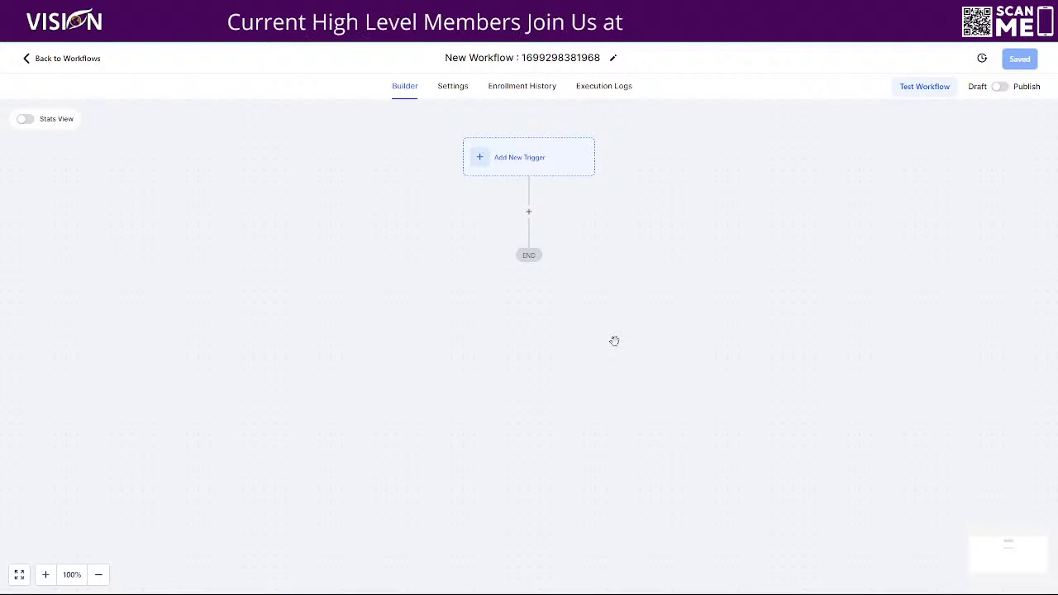
{"action": "left_click", "coordinate": [52, 60]}
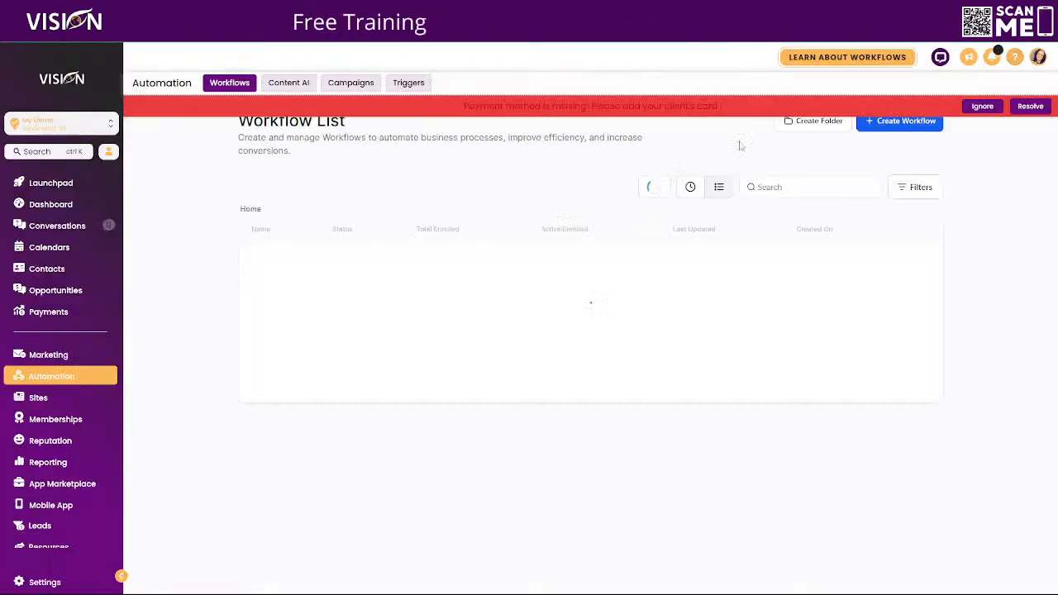
{"action": "left_click", "coordinate": [983, 106]}
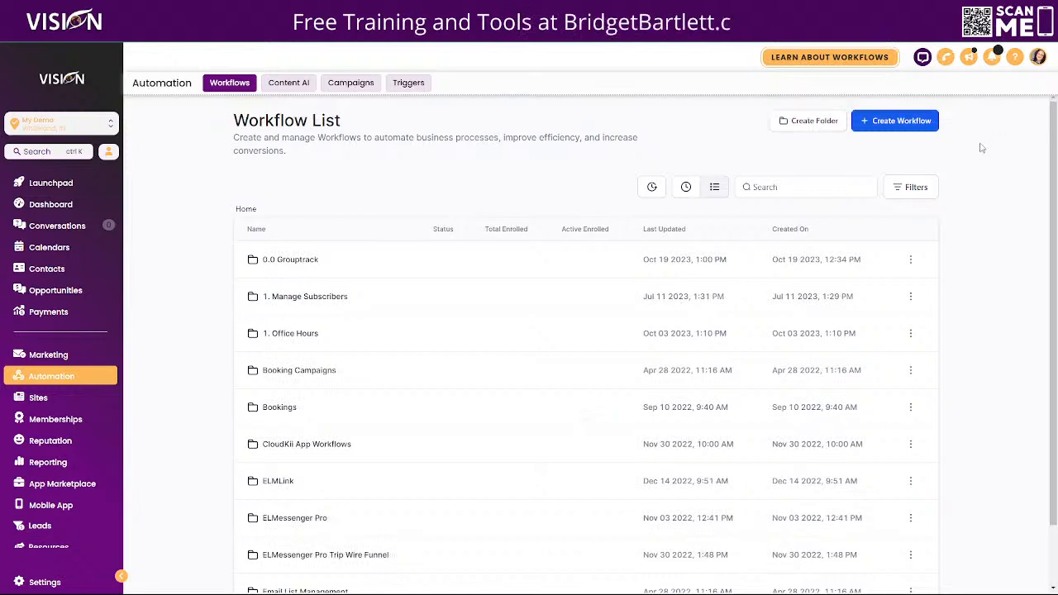